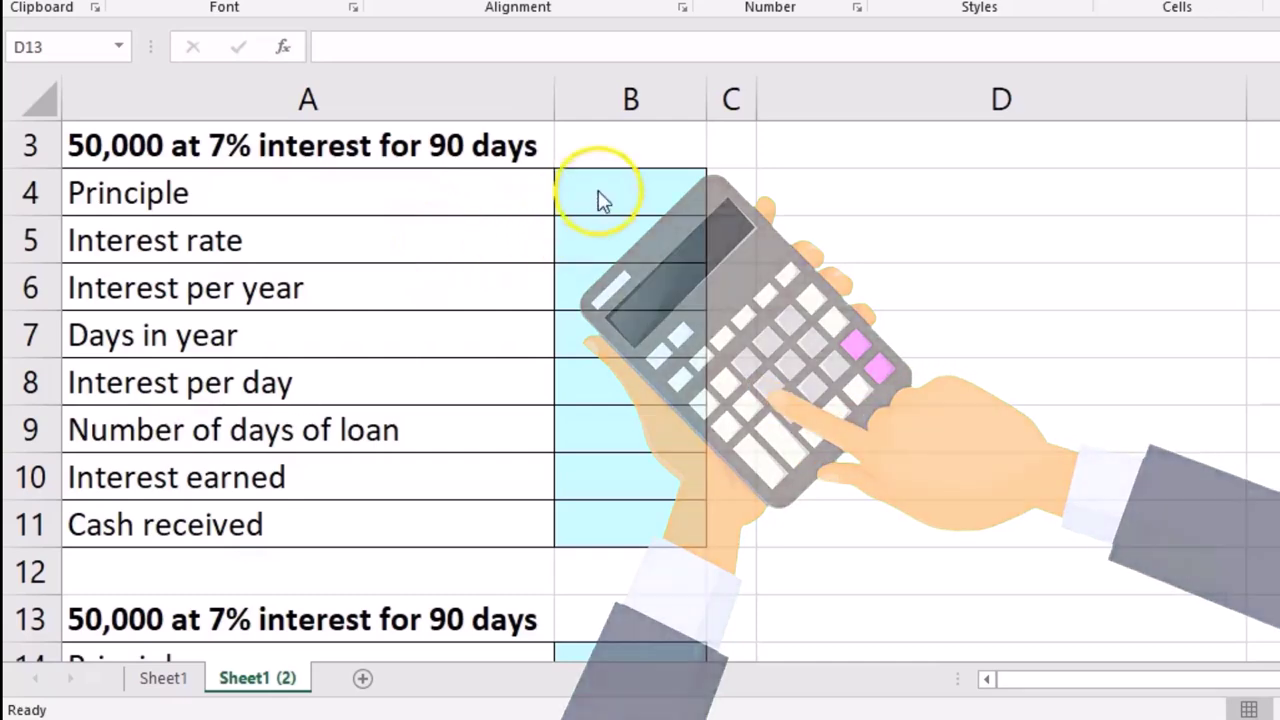
Enter 50,000 as the principle in B4 and 7% as the interest rate in B5
click(612, 190)
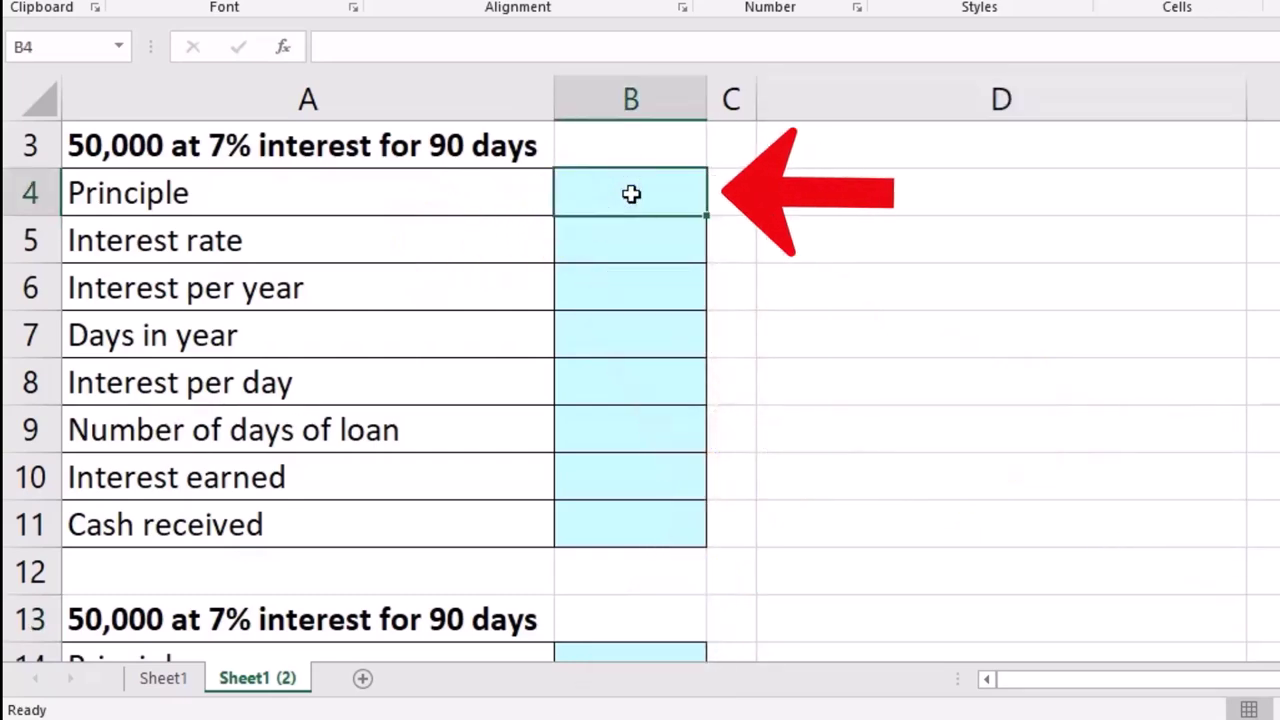
text(50,000)
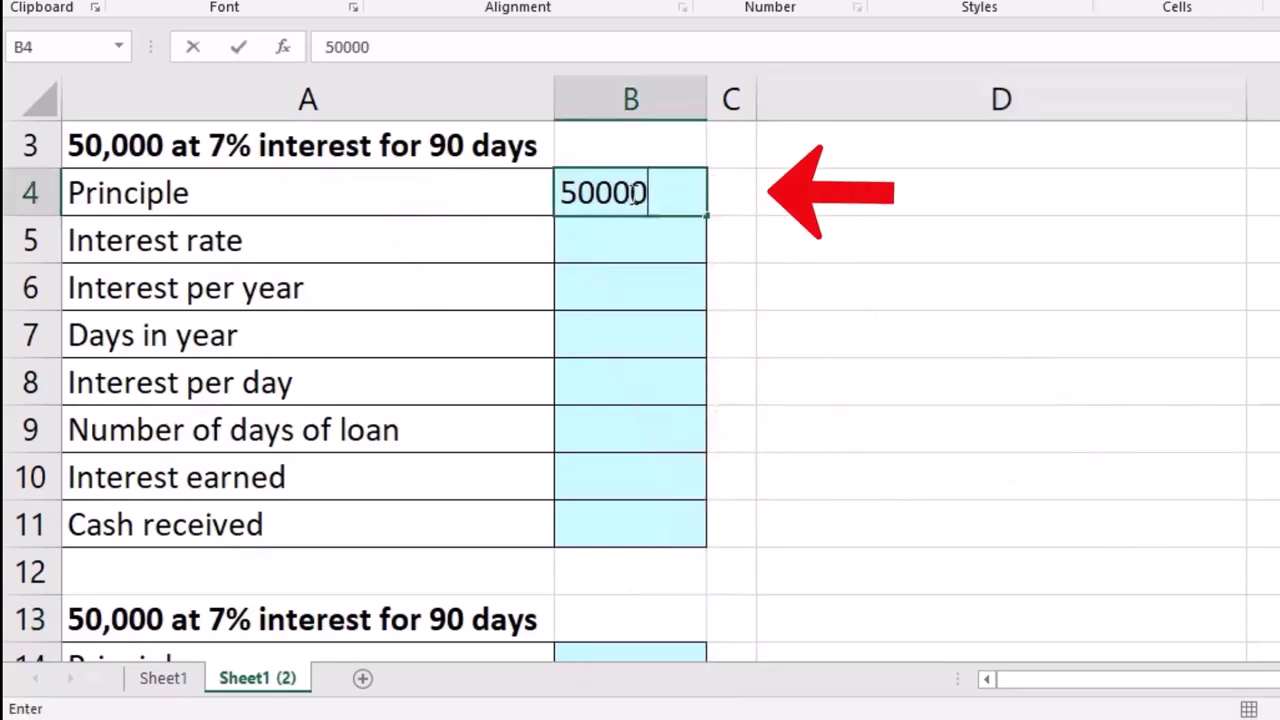
key(Return)
click(670, 260)
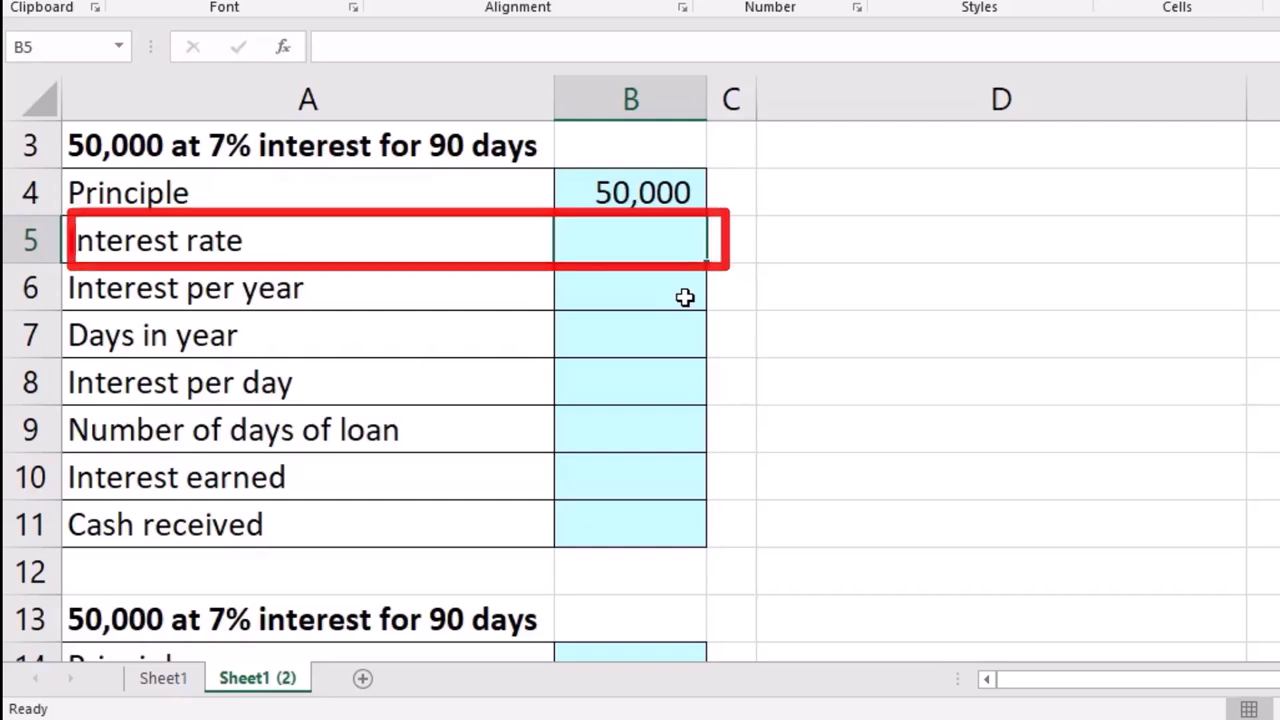
text(7%)
key(Return)
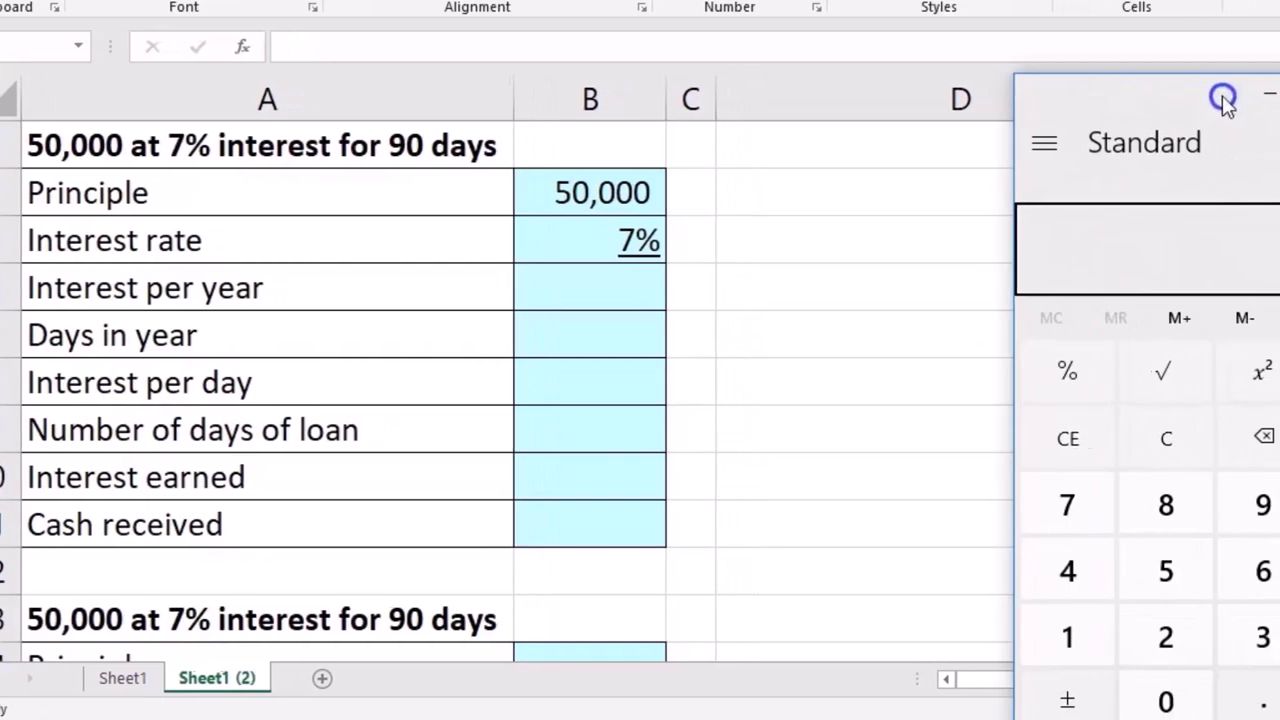
Switch to Calculator, enter .07 as the decimal form of the interest rate, and close it
text(.07)
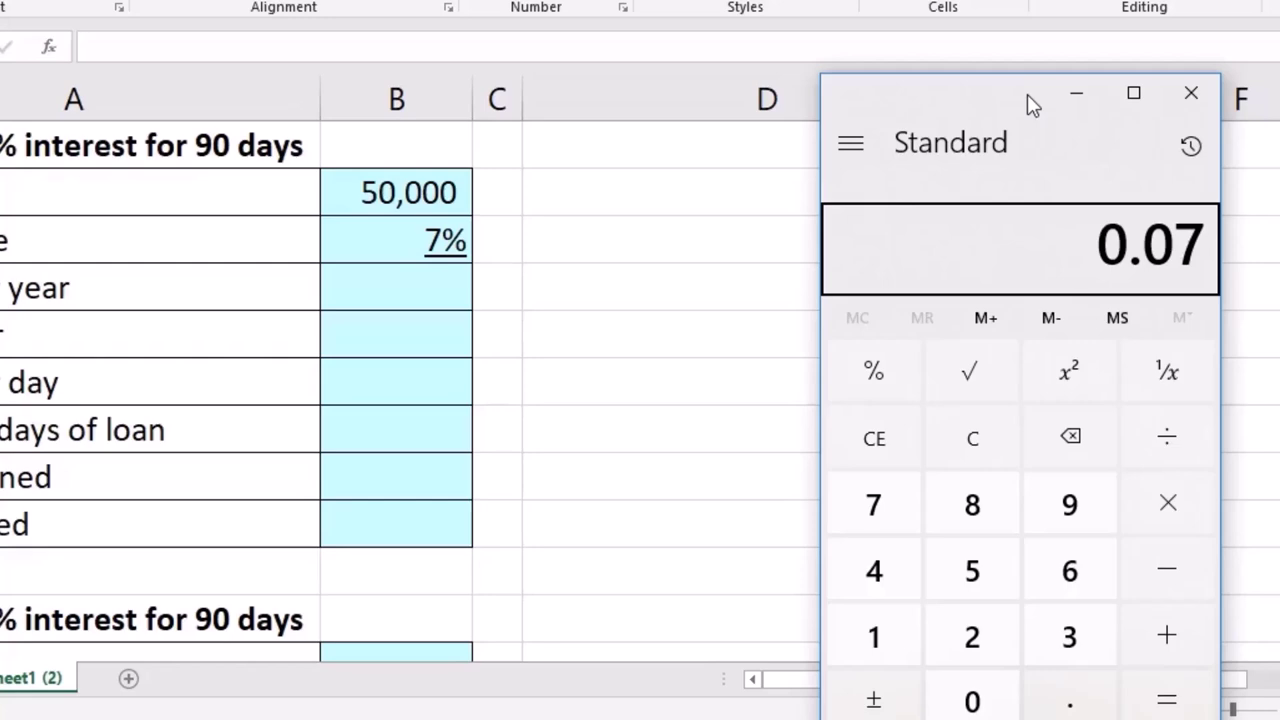
click(1177, 250)
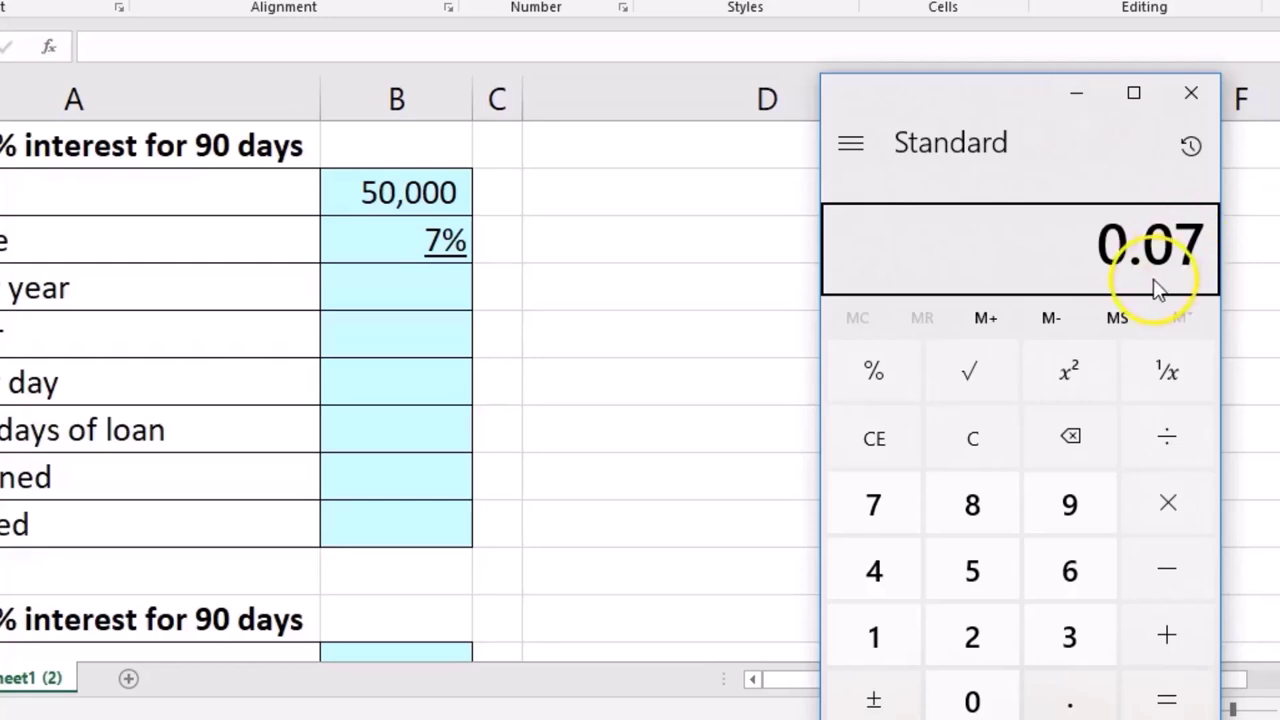
click(1192, 95)
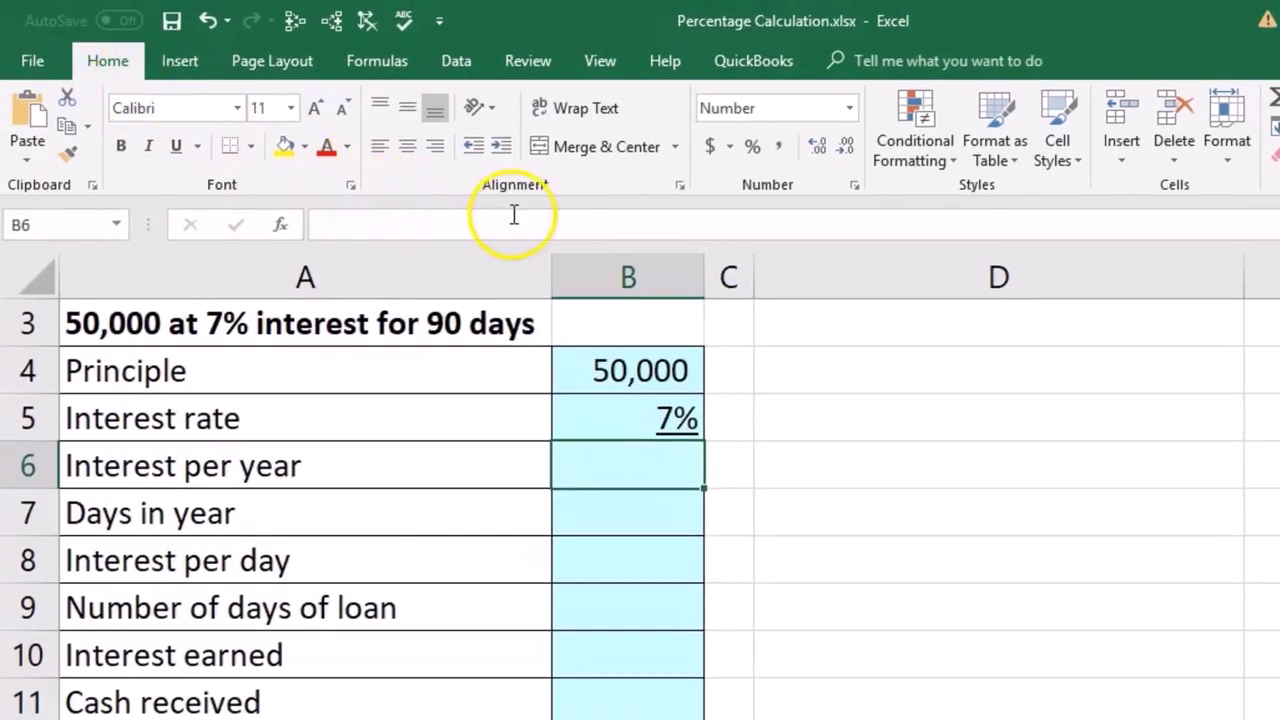
Try the Accounting format on the interest rate in B5 and restore its Percent Style
click(709, 146)
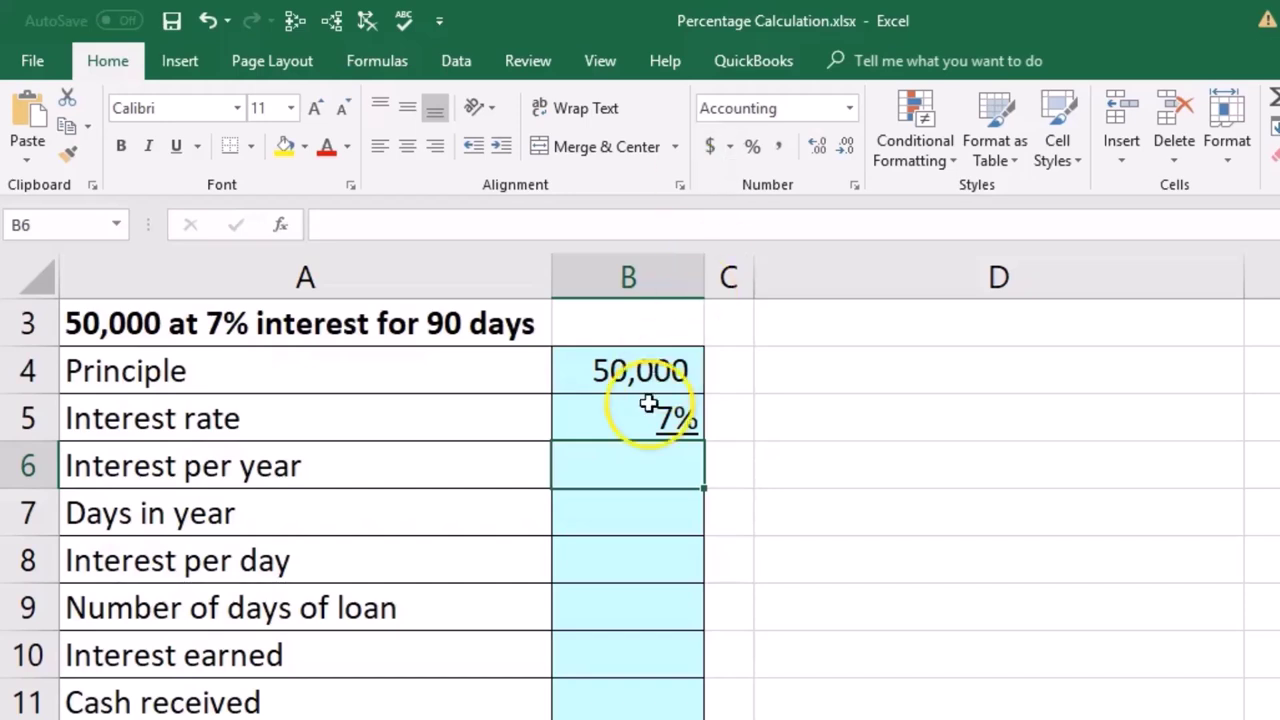
click(207, 20)
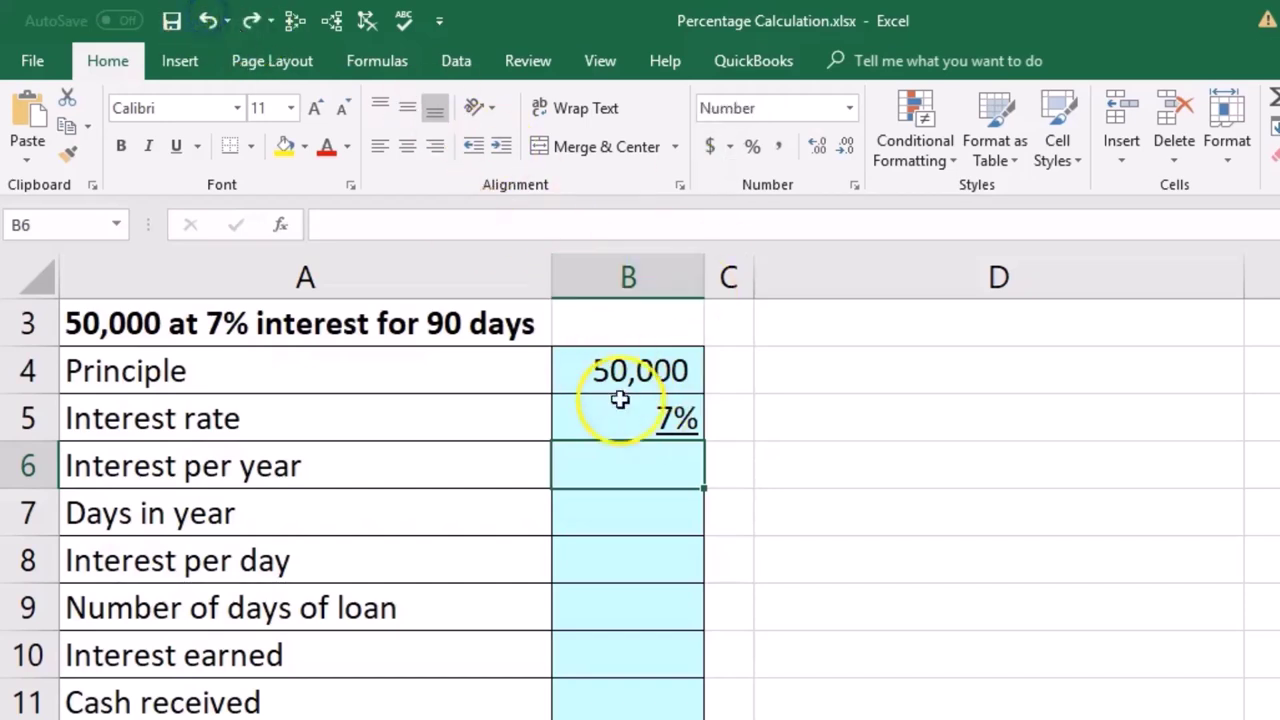
click(626, 420)
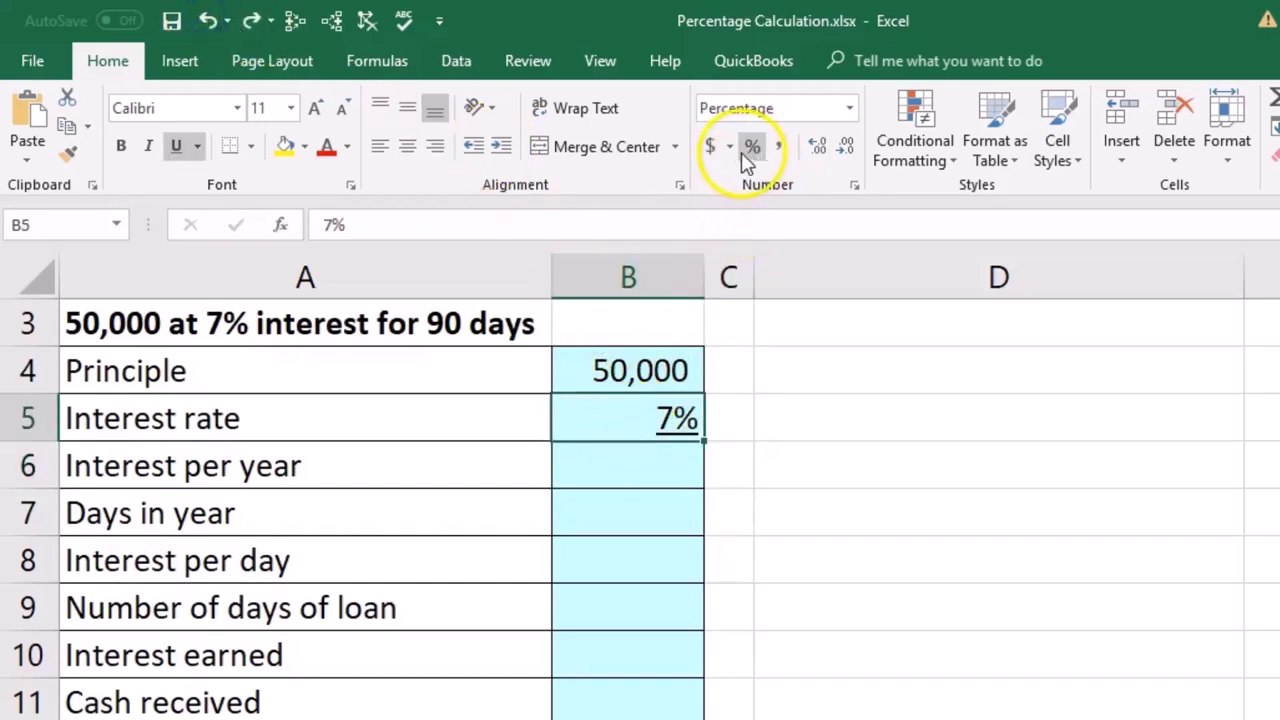
click(707, 150)
click(676, 418)
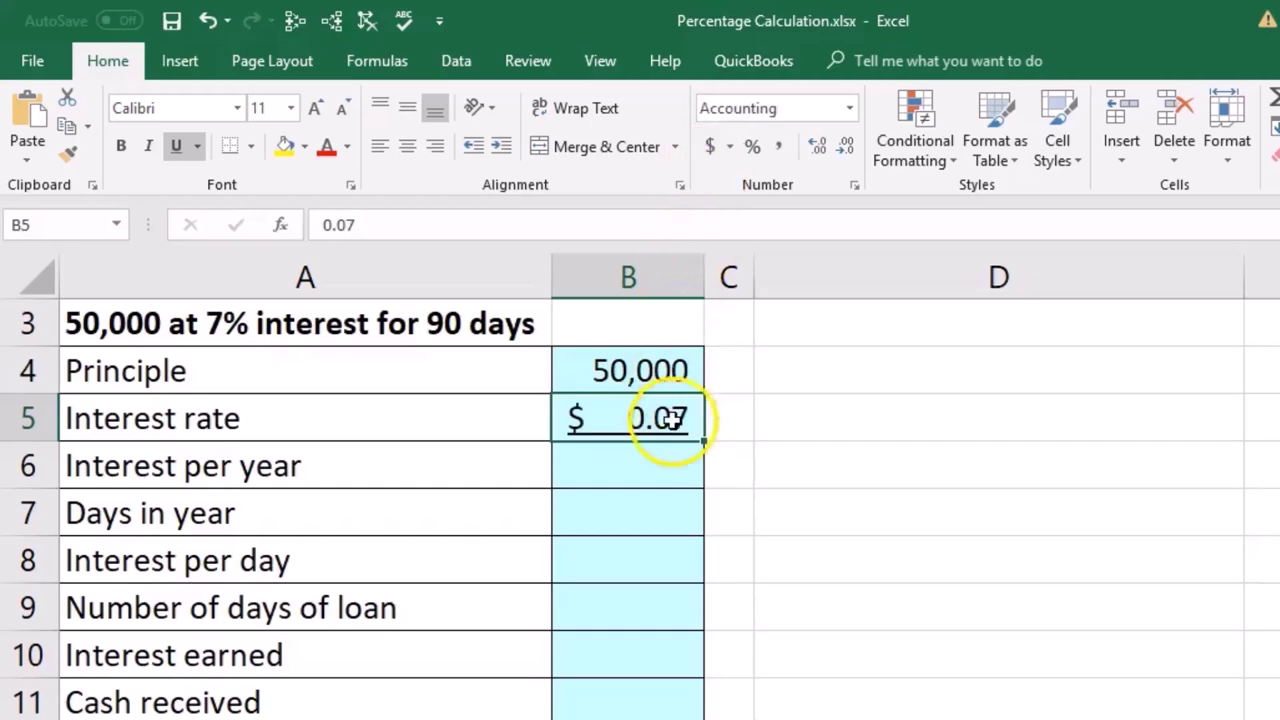
click(753, 150)
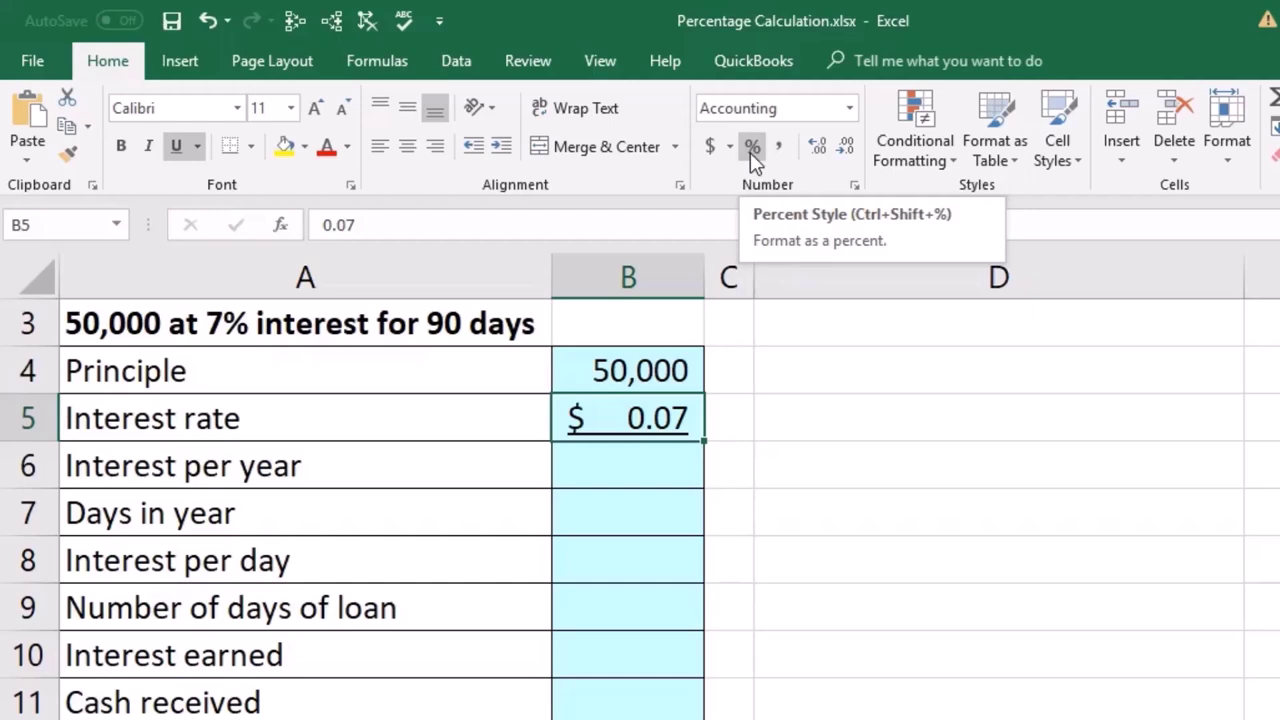
click(750, 150)
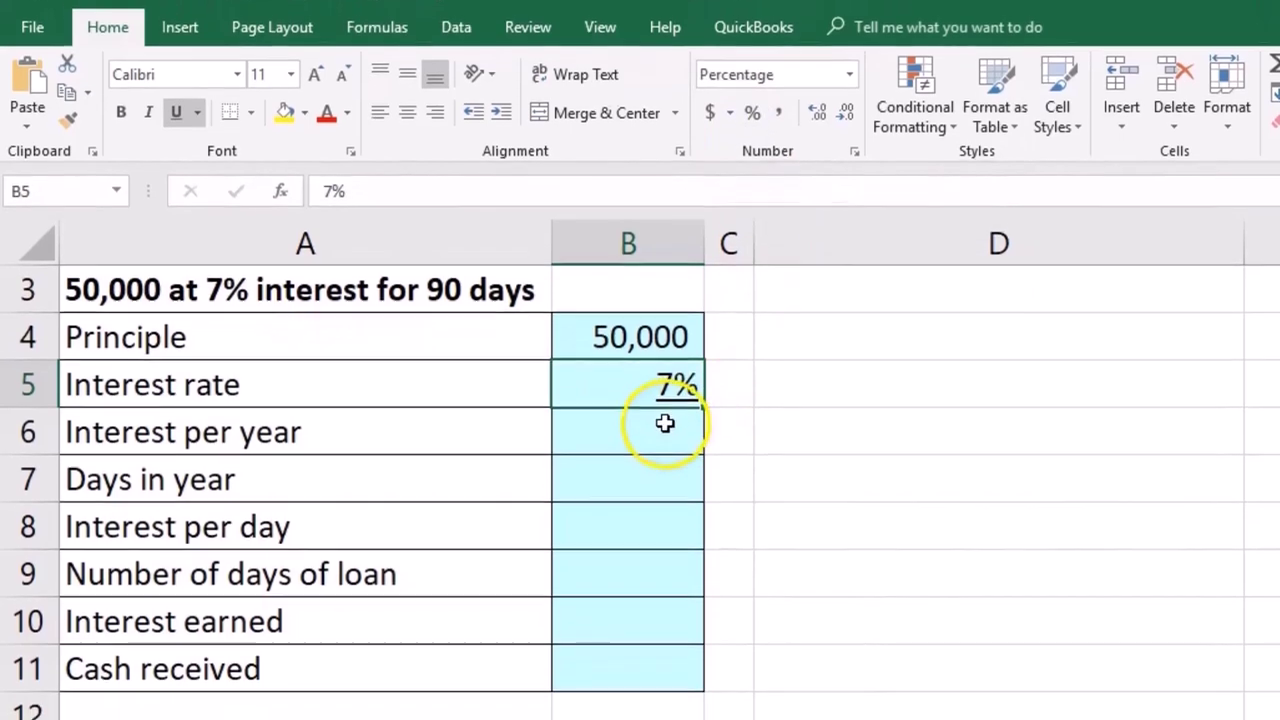
Calculate the interest per year in B6 with the formula =B4*B5
click(666, 463)
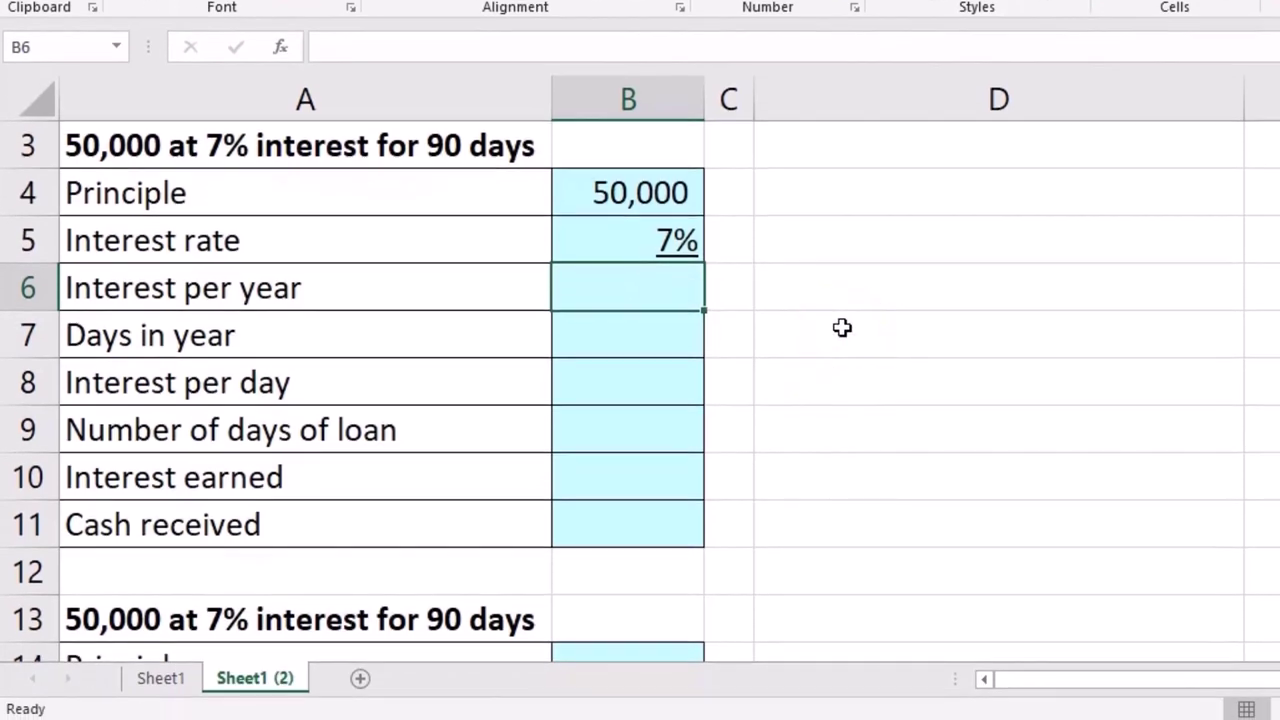
click(605, 194)
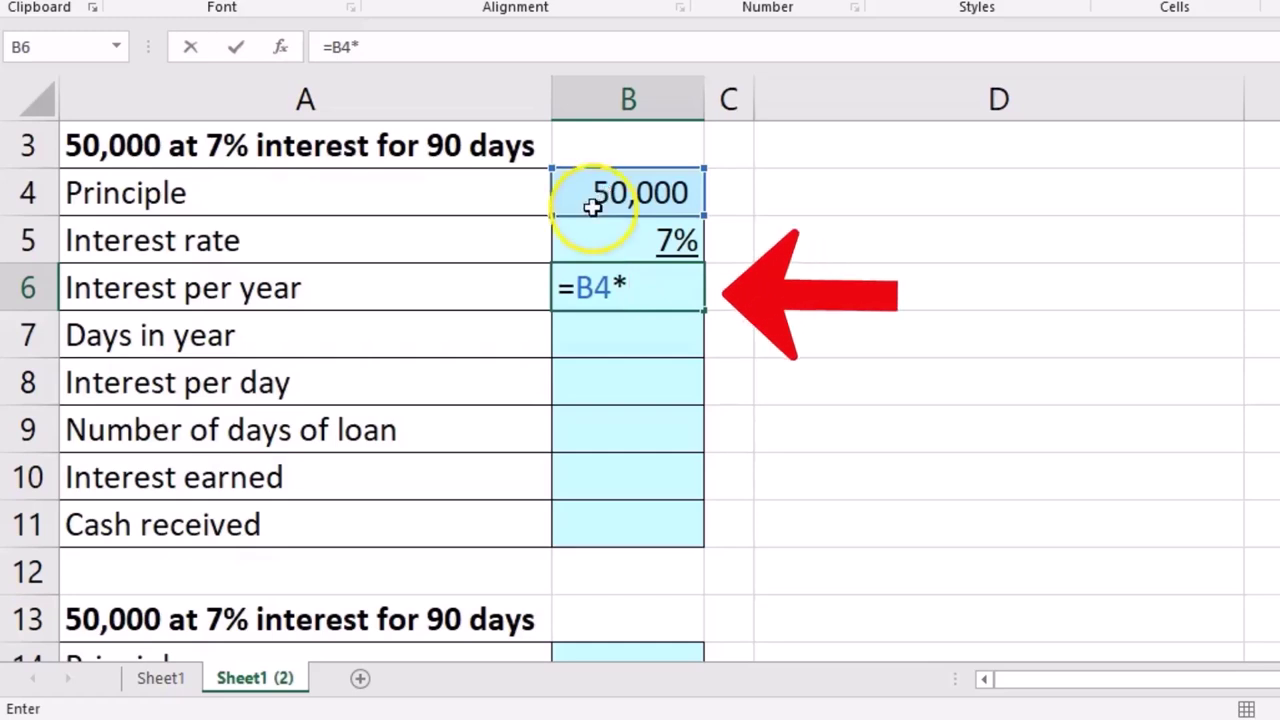
click(605, 236)
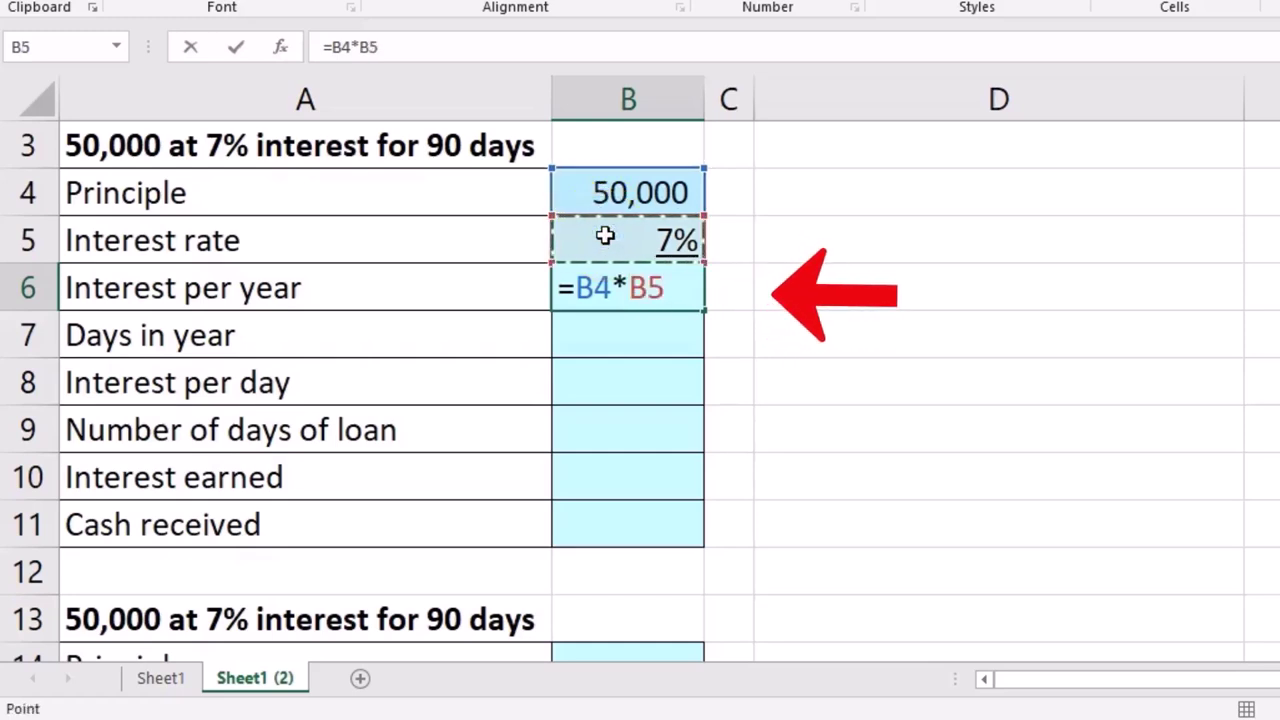
key(Return)
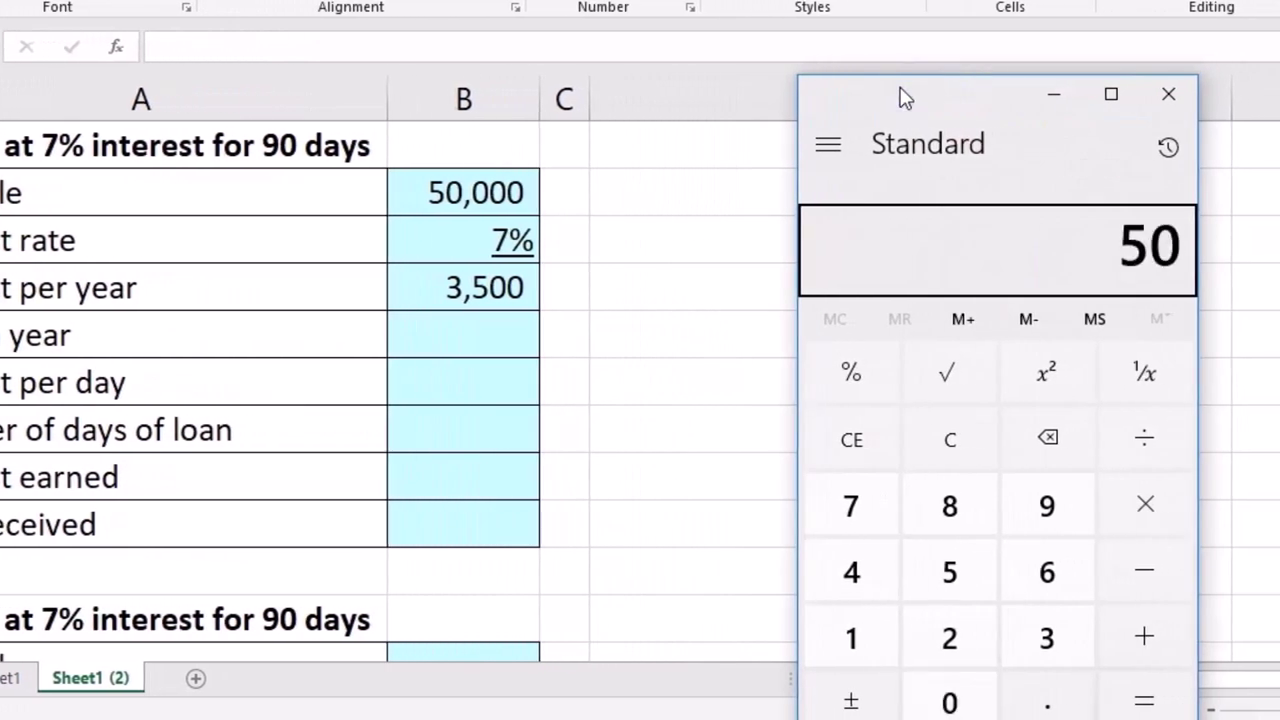
Check the yearly interest in Calculator by multiplying 50000 by .07, and close it
text(000*.07)
key(Return)
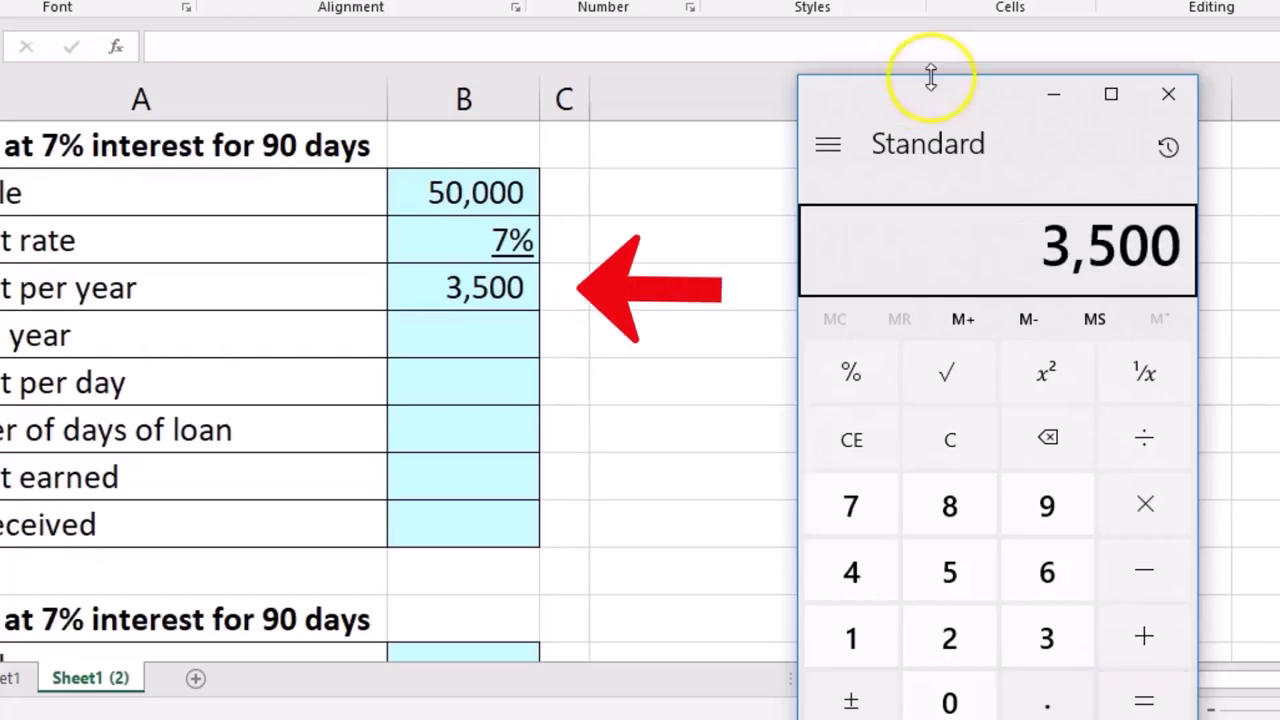
click(1153, 101)
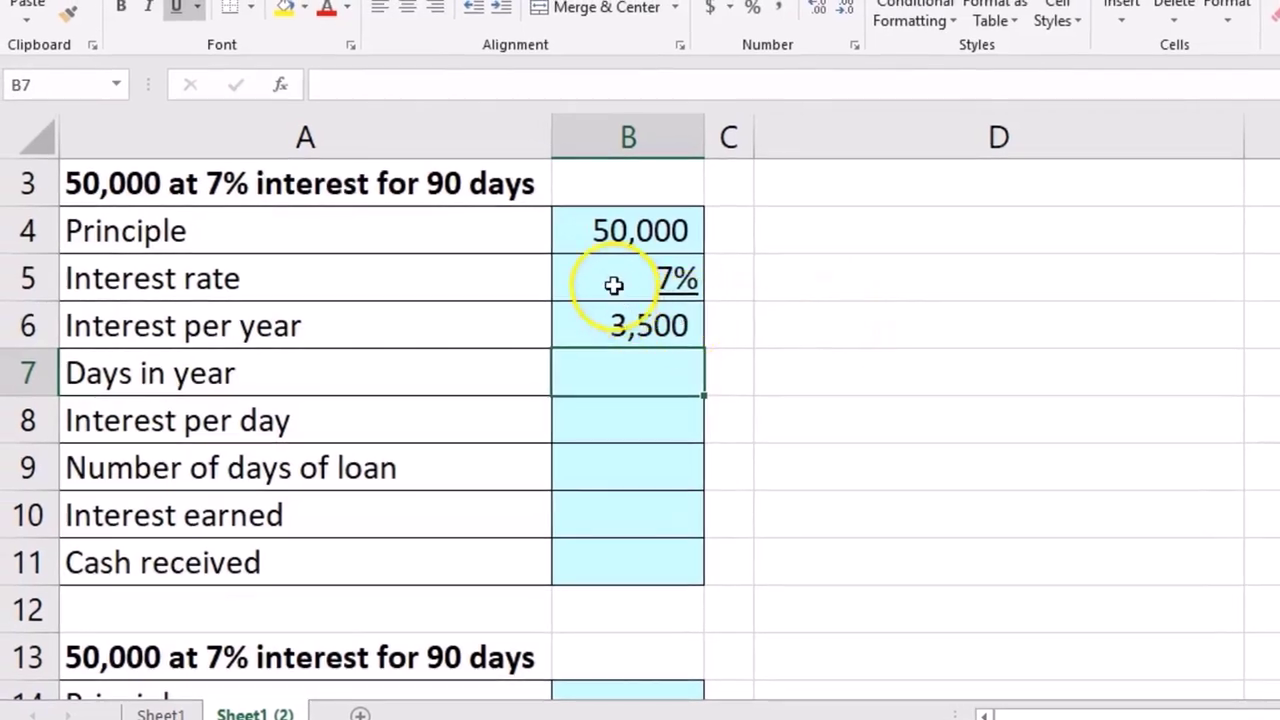
Enter the formula =12*30 for the days in year in B7
click(450, 243)
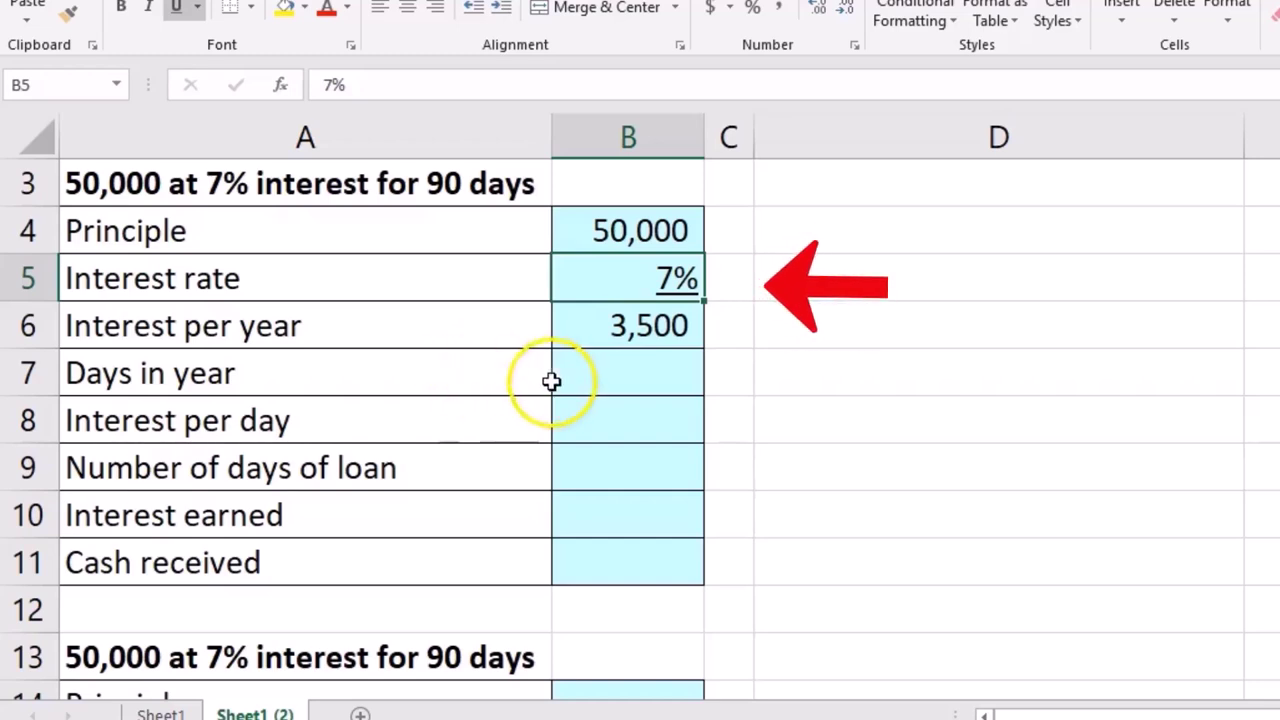
click(584, 338)
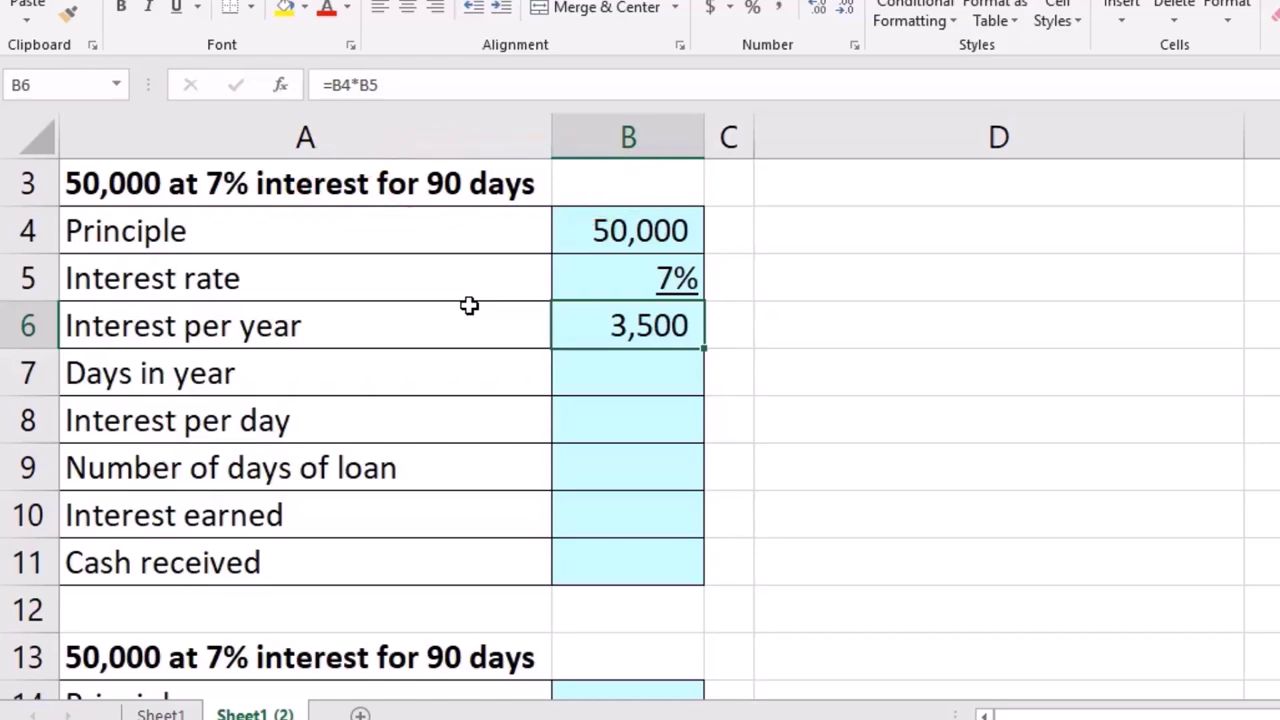
click(582, 369)
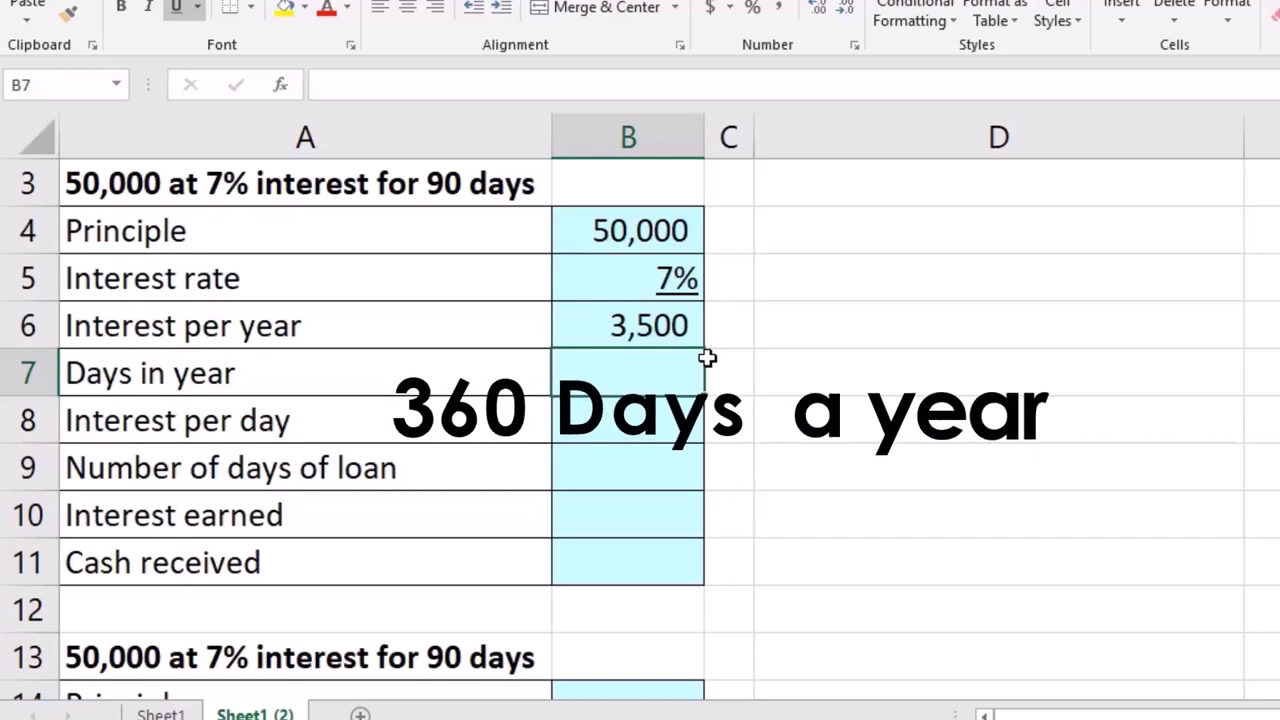
text(=12*30)
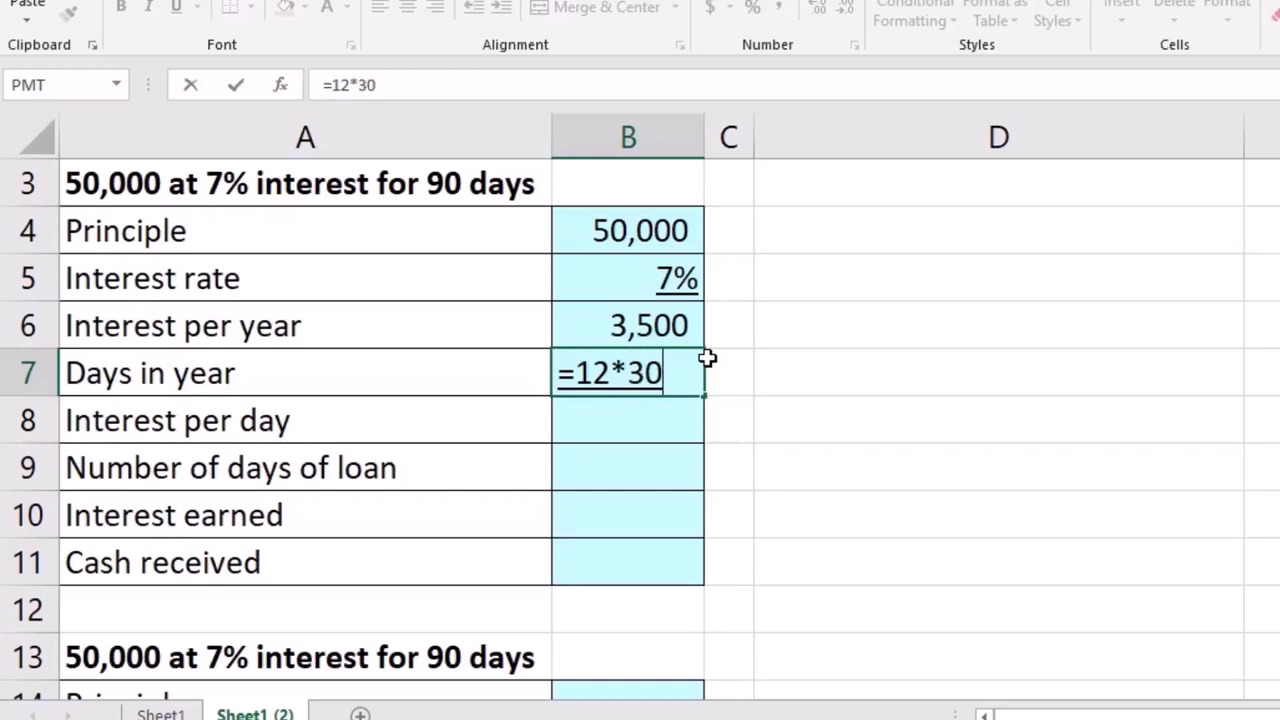
key(Return)
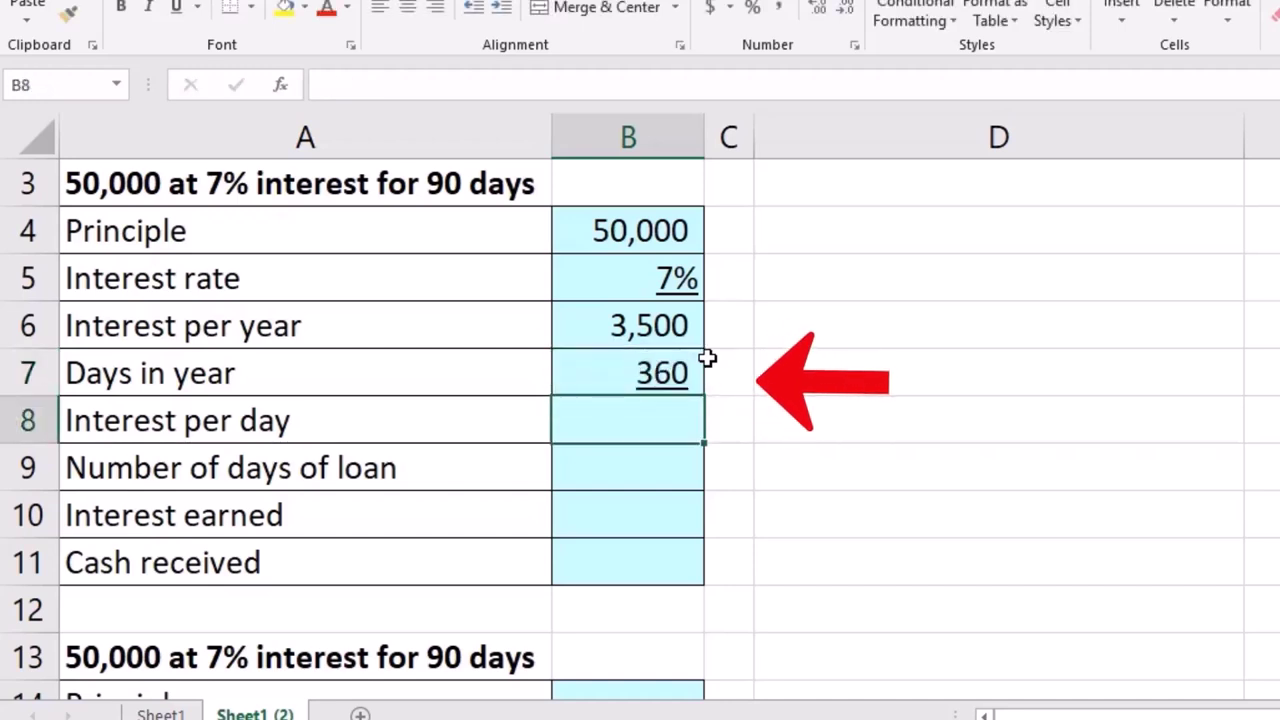
Calculate the interest per day in B8 with the formula =B6/B7
click(623, 329)
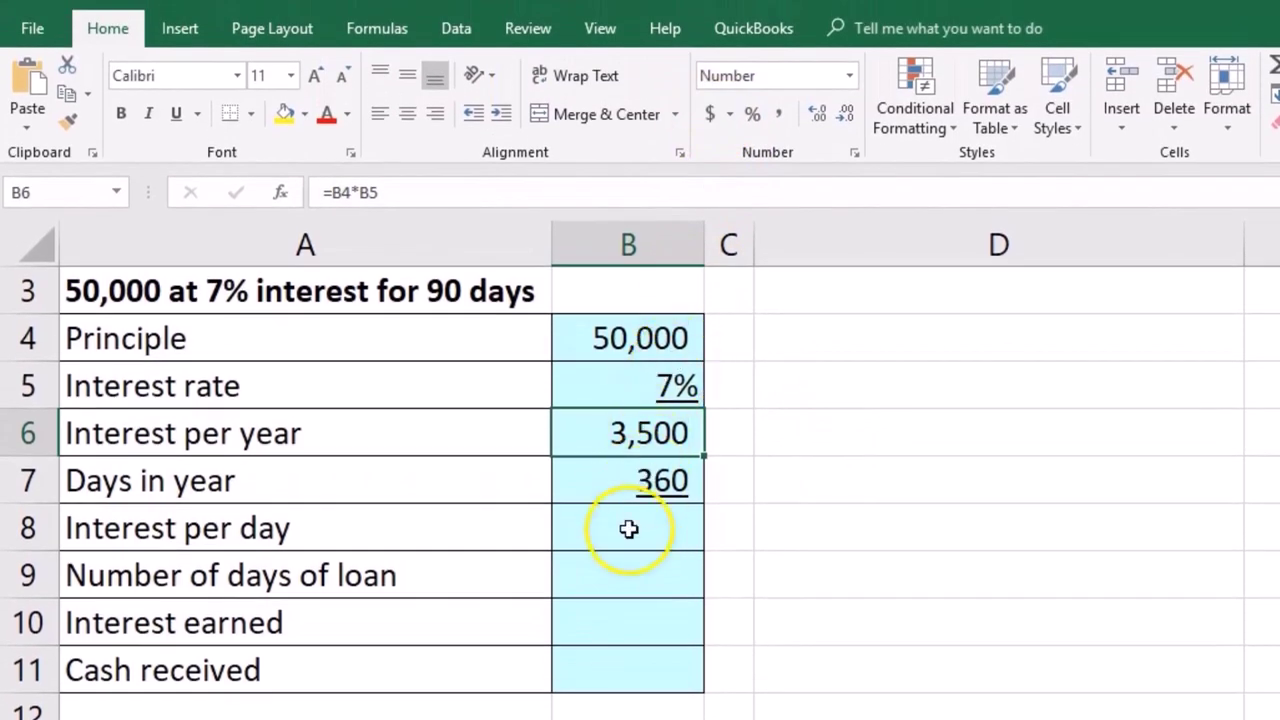
click(628, 529)
text(=)
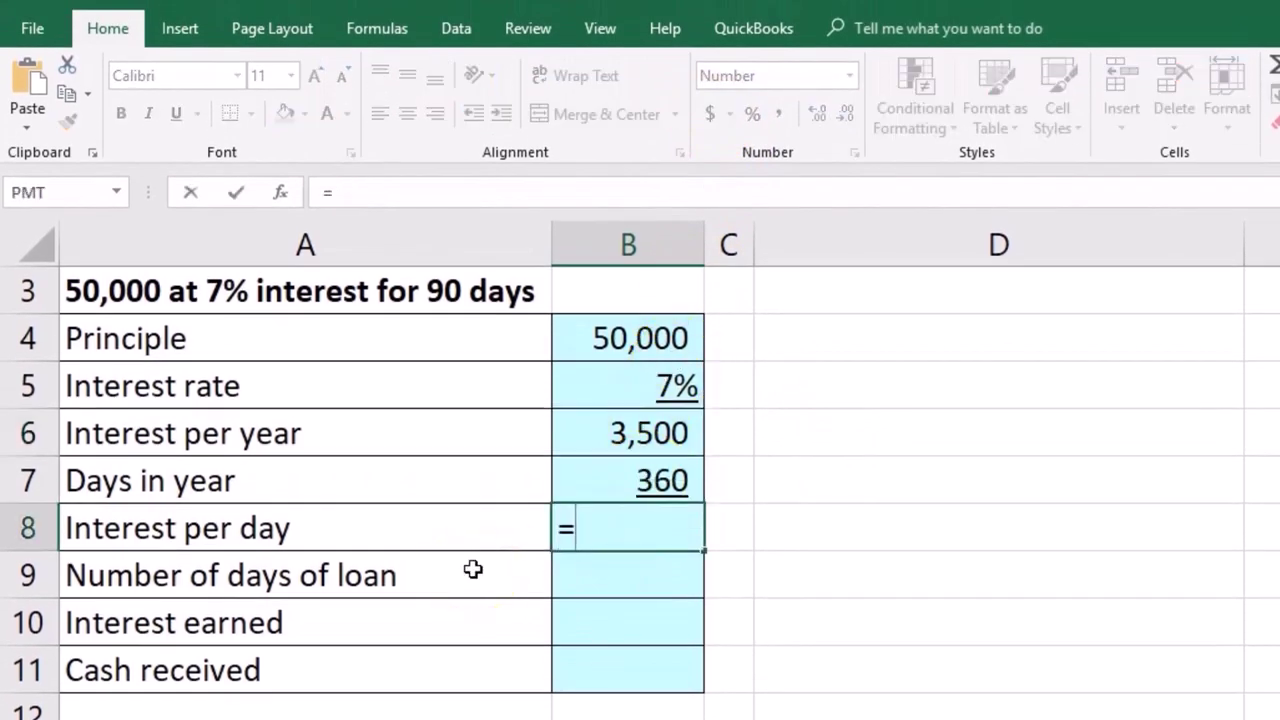
click(608, 433)
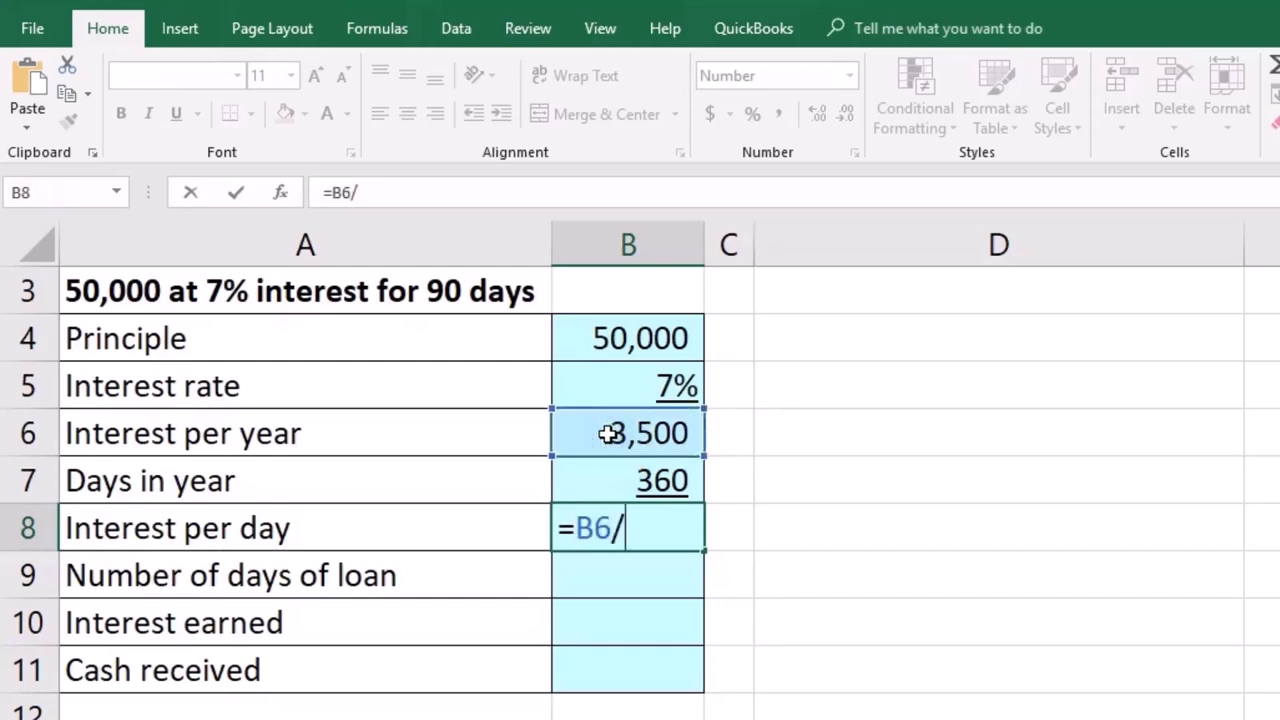
click(602, 477)
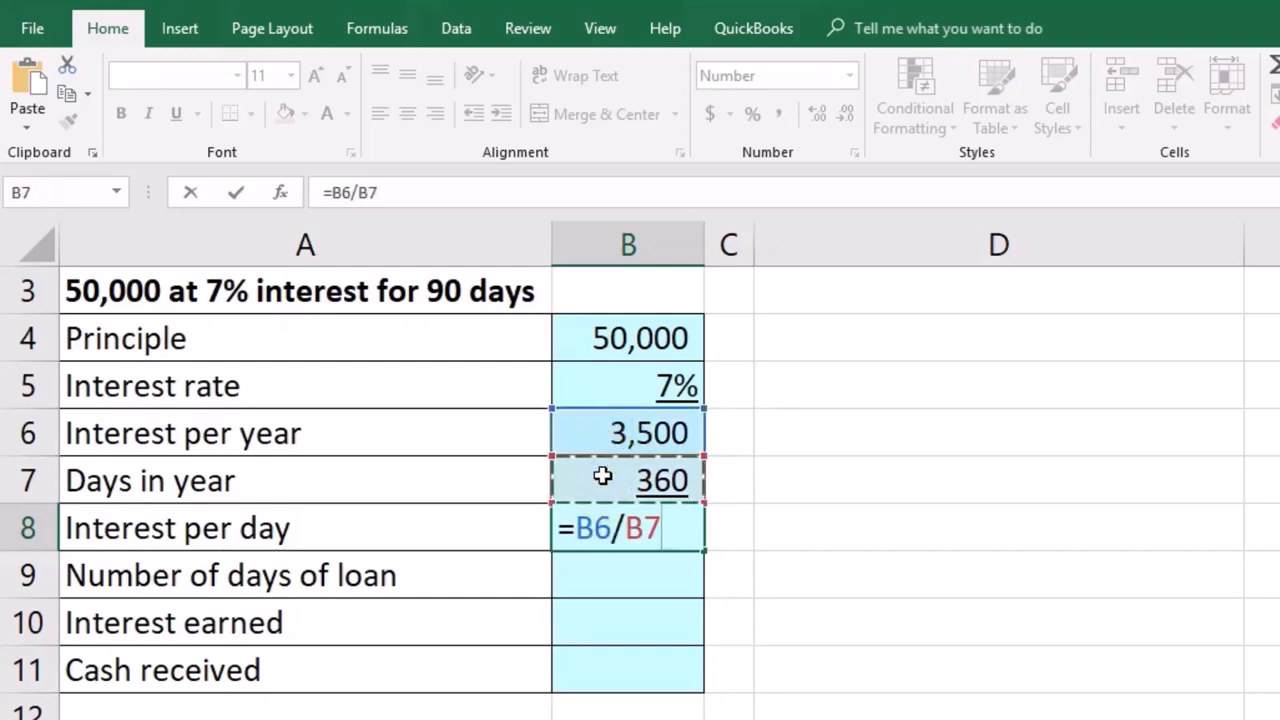
key(Return)
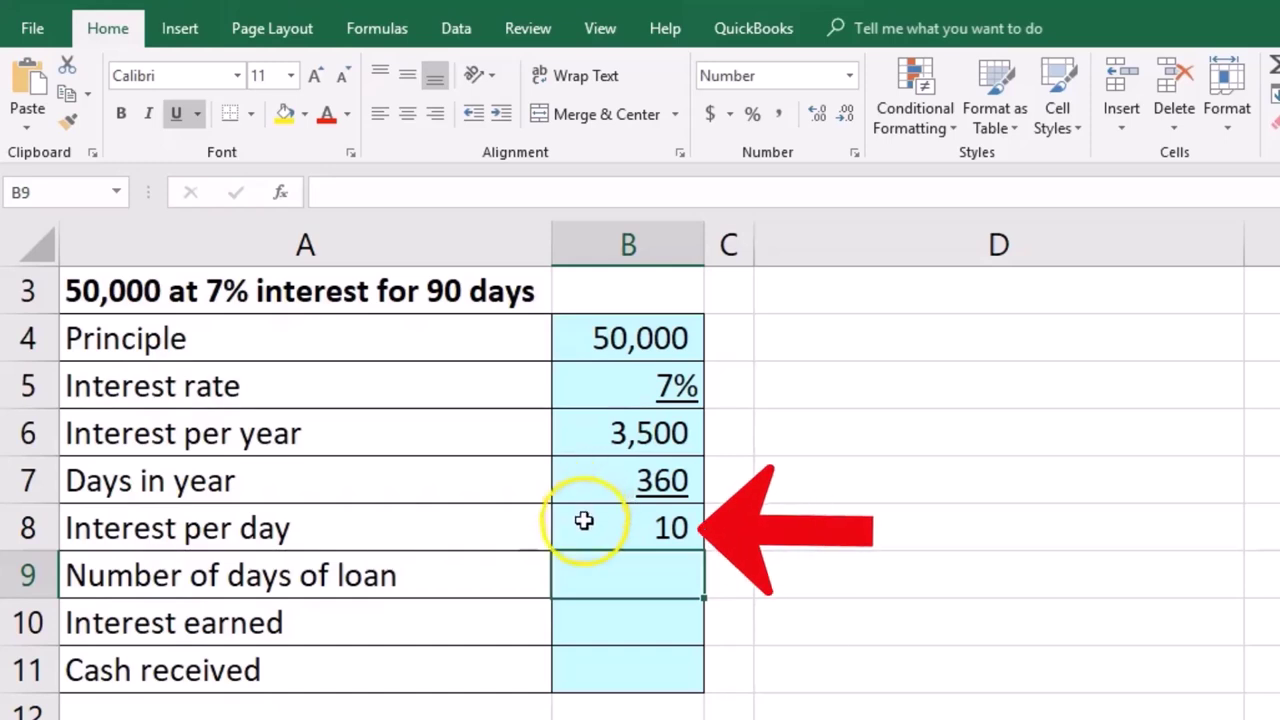
Enter 90 as the number of days of the loan in B9
click(584, 521)
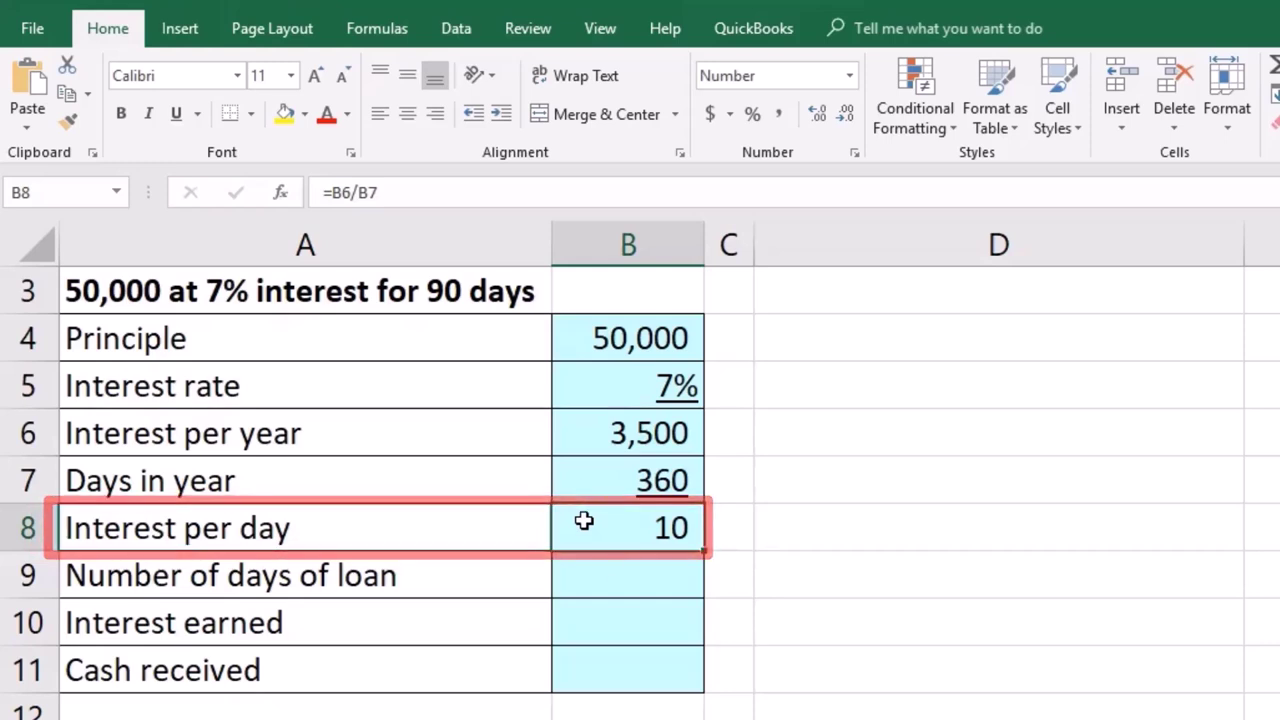
click(609, 578)
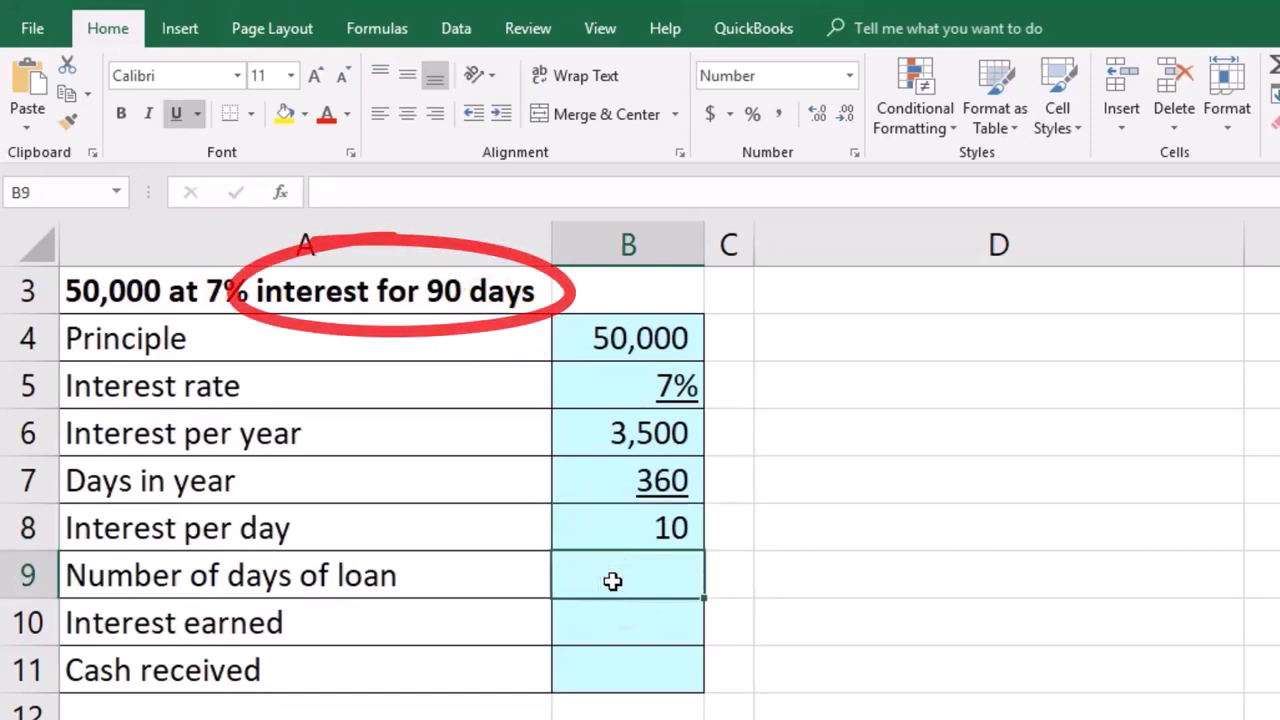
text(90)
key(Return)
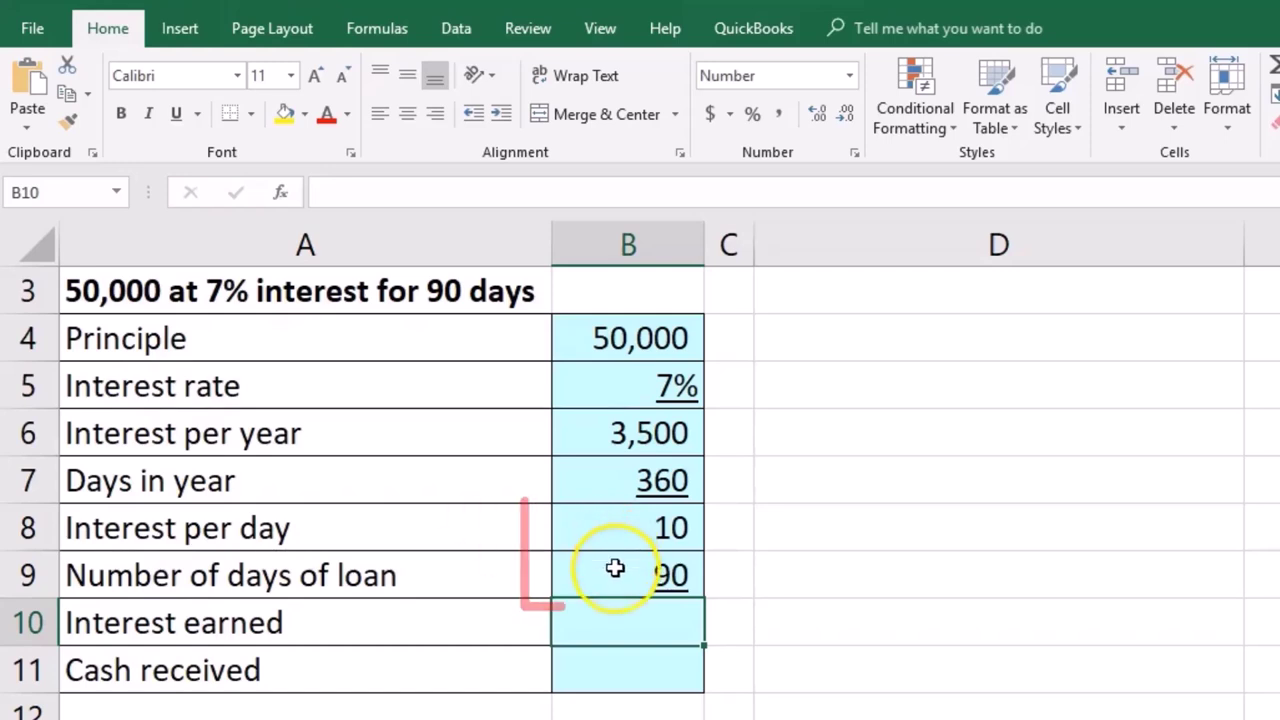
Calculate the interest earned in B10 with the formula =B8*B9
text(=)
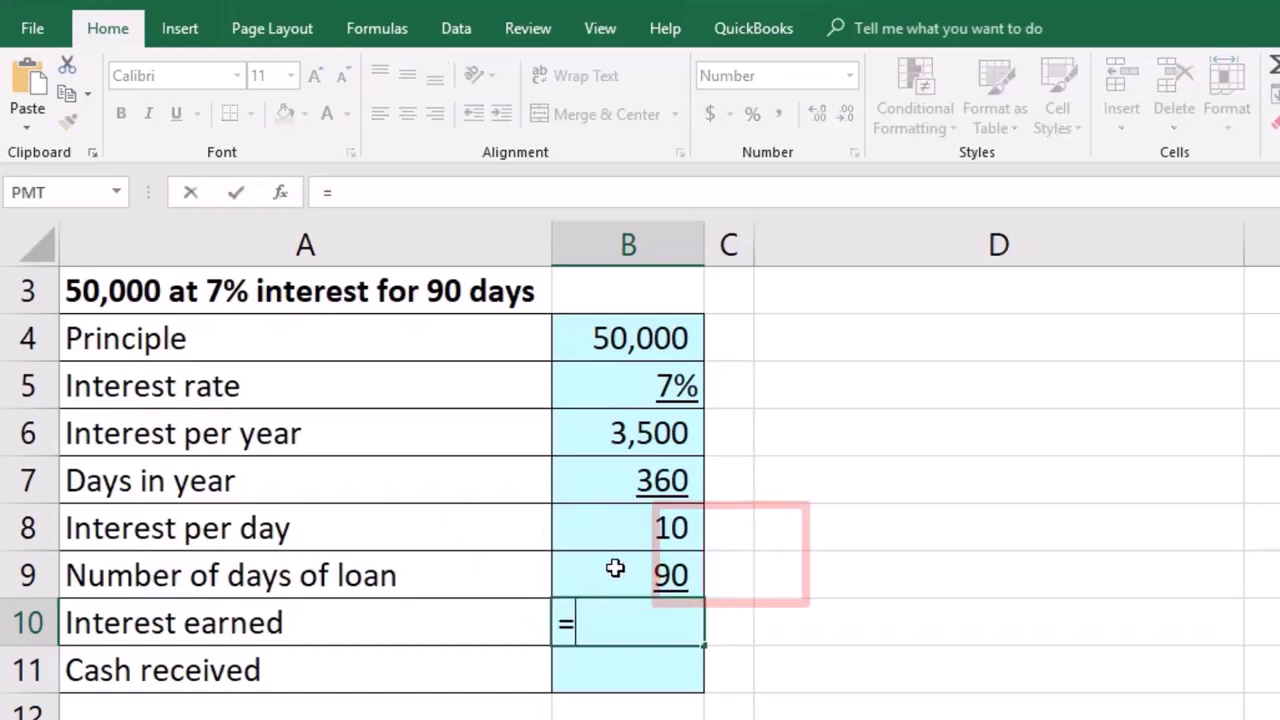
click(611, 534)
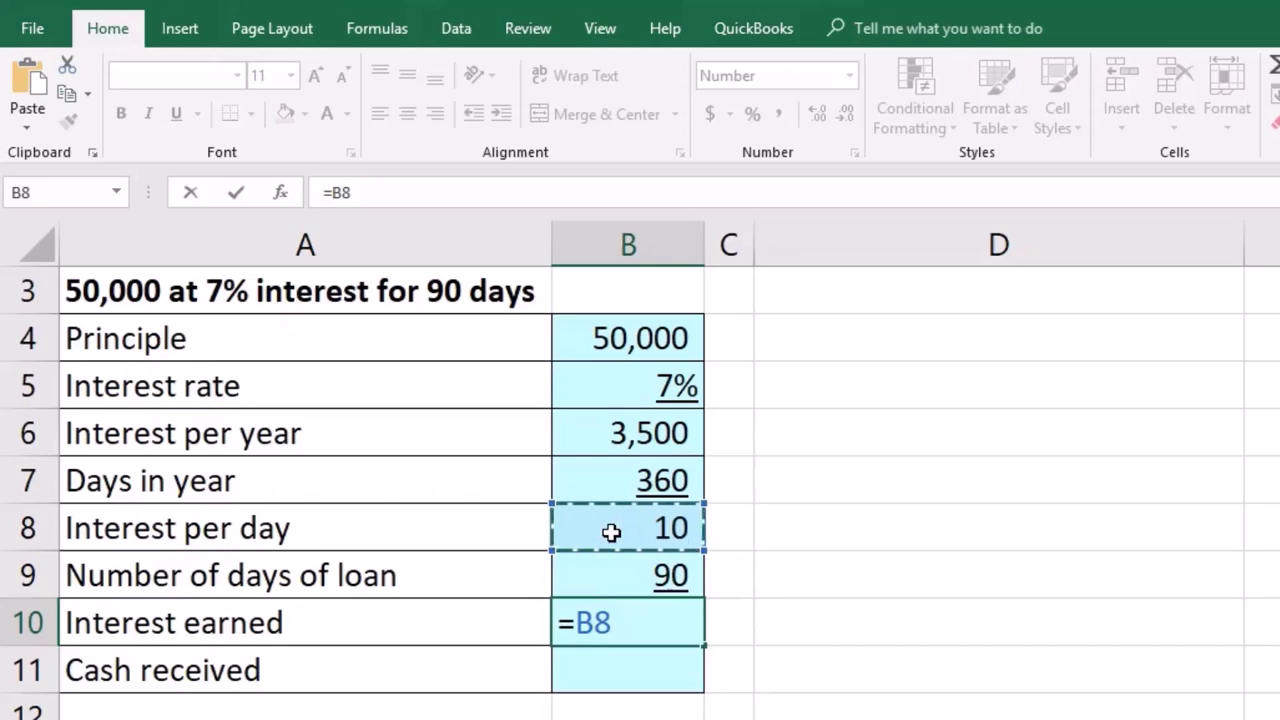
text(*)
click(613, 567)
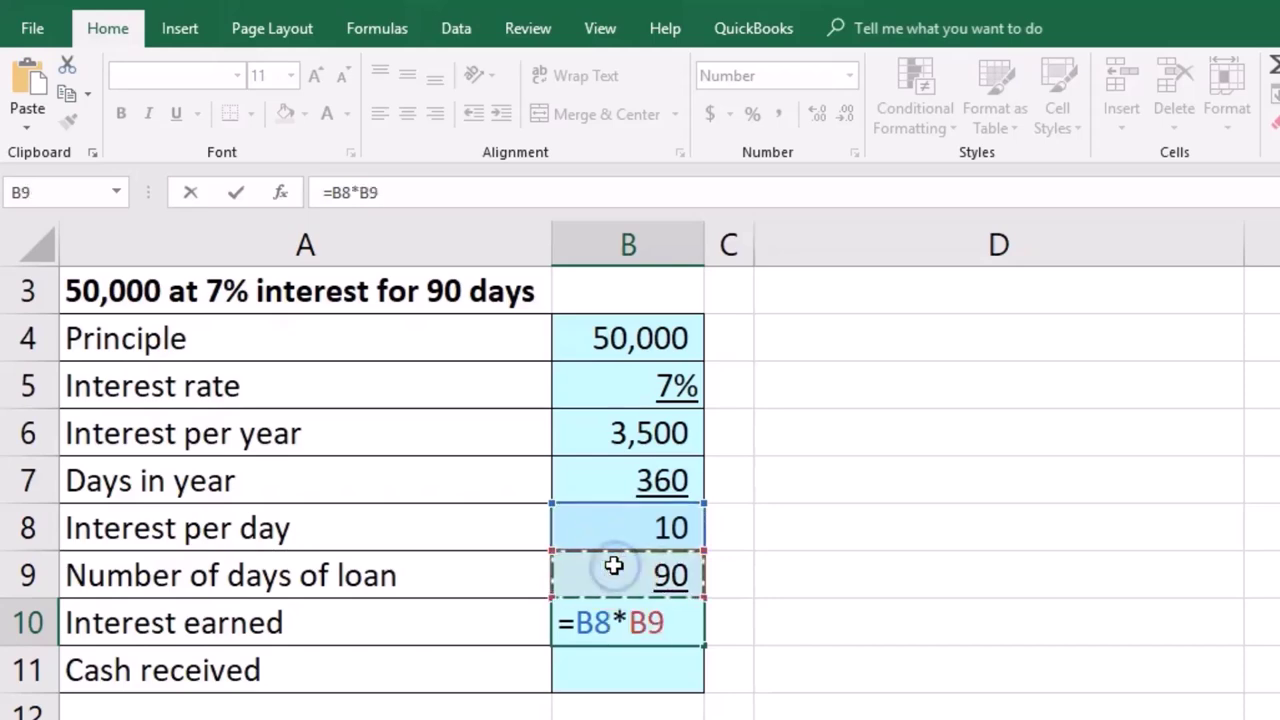
key(Return)
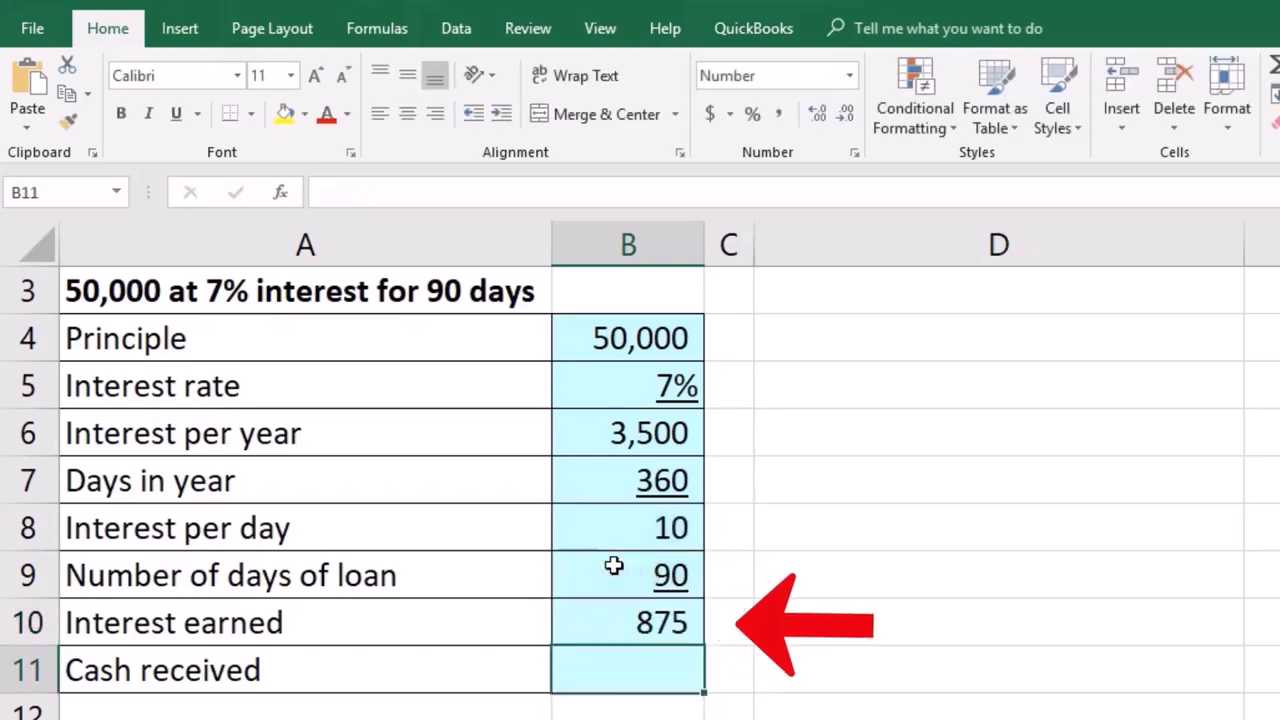
click(611, 620)
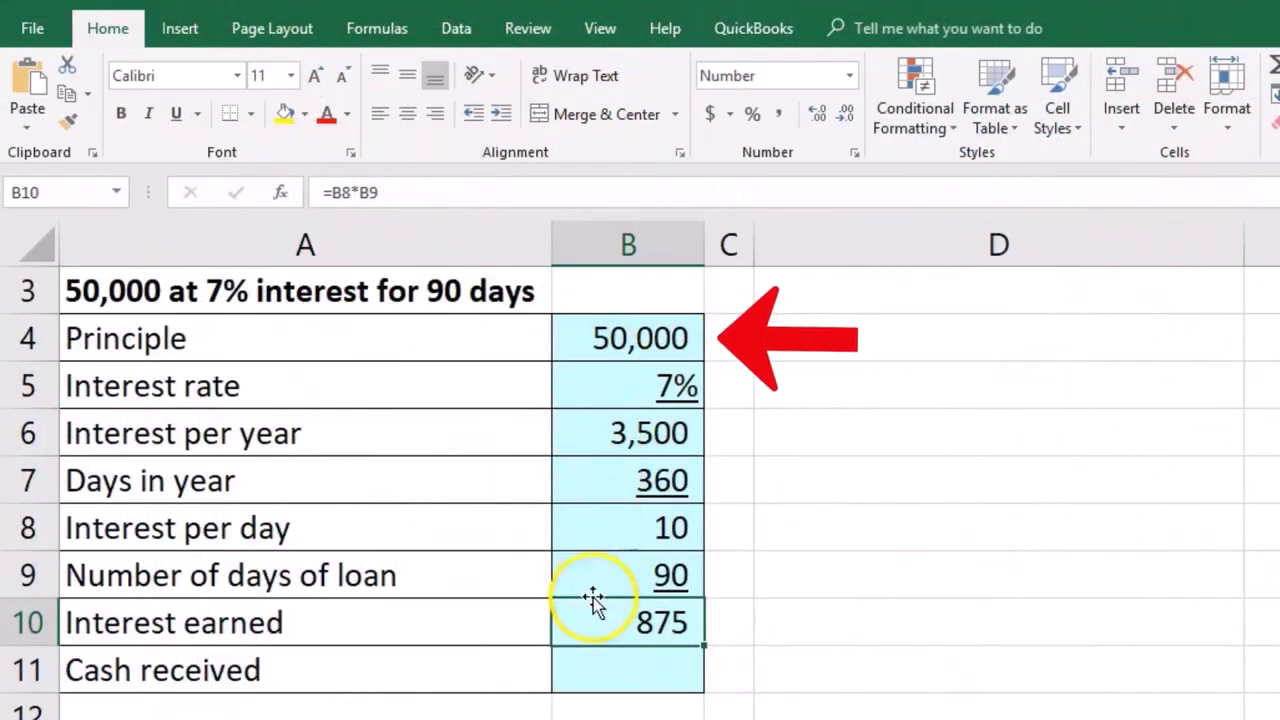
Calculate the cash received in B11 with the formula =B4+B10
click(606, 660)
text(=)
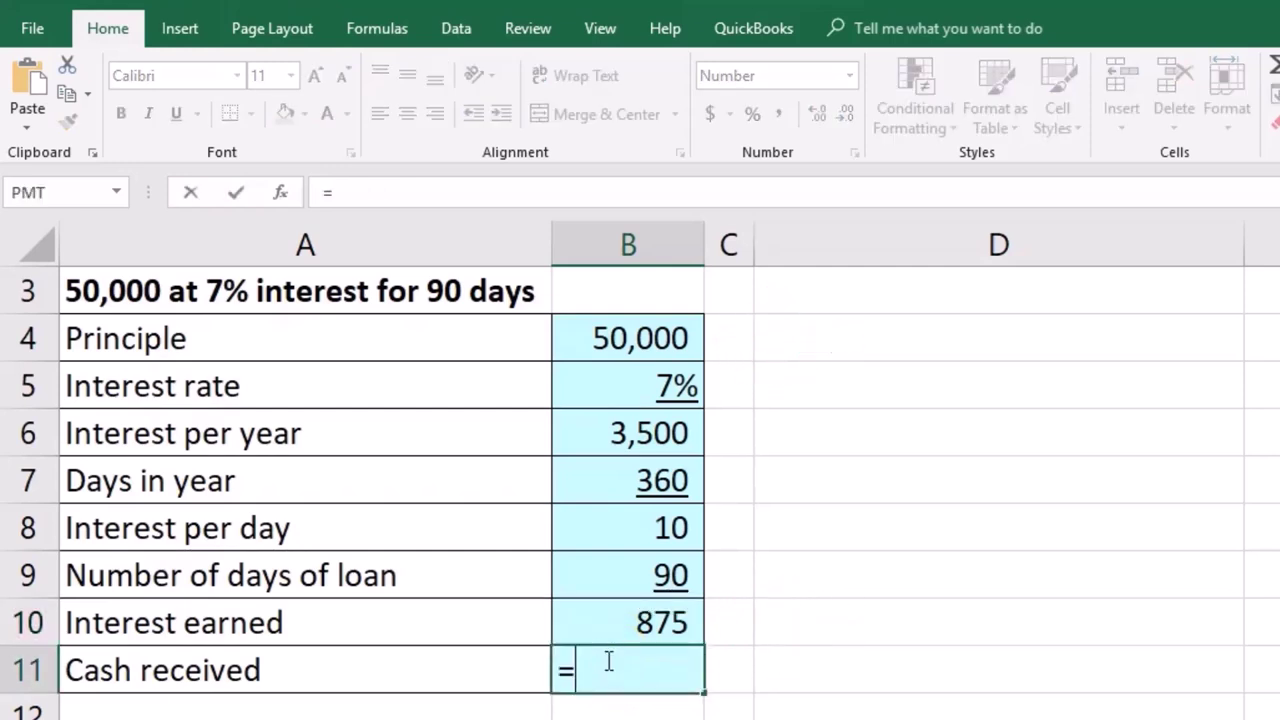
click(603, 340)
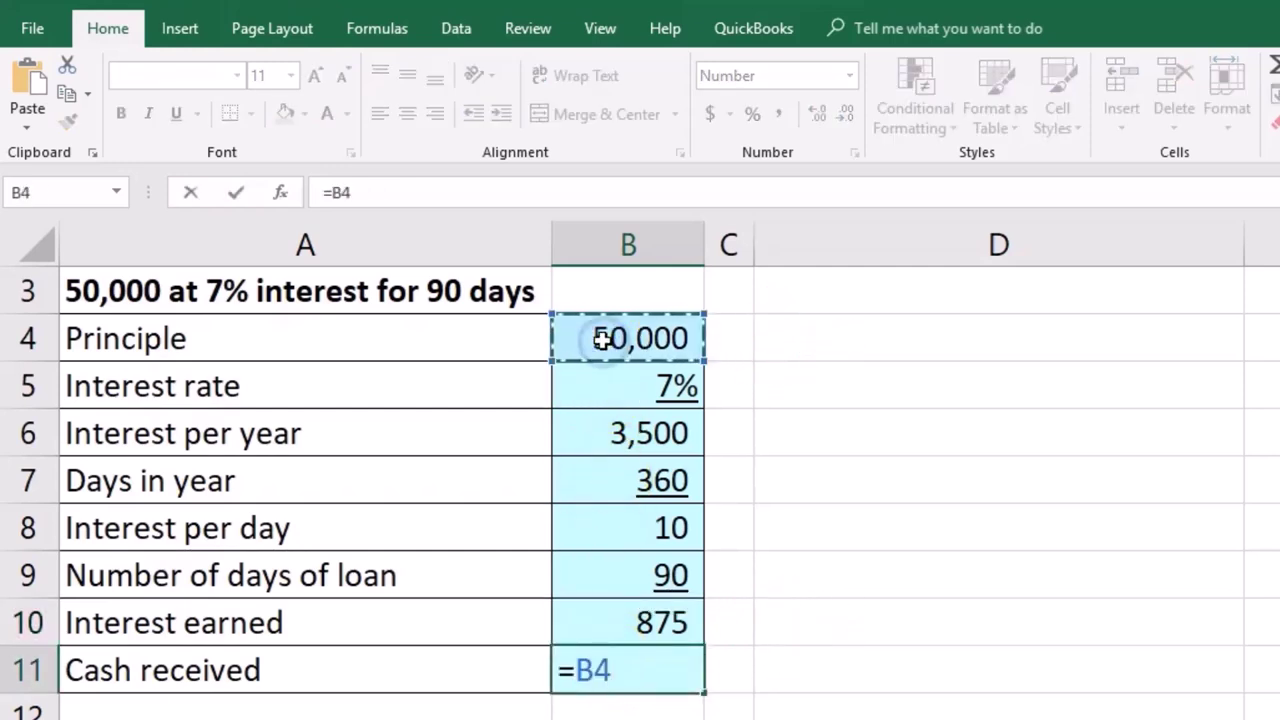
text(+)
click(636, 618)
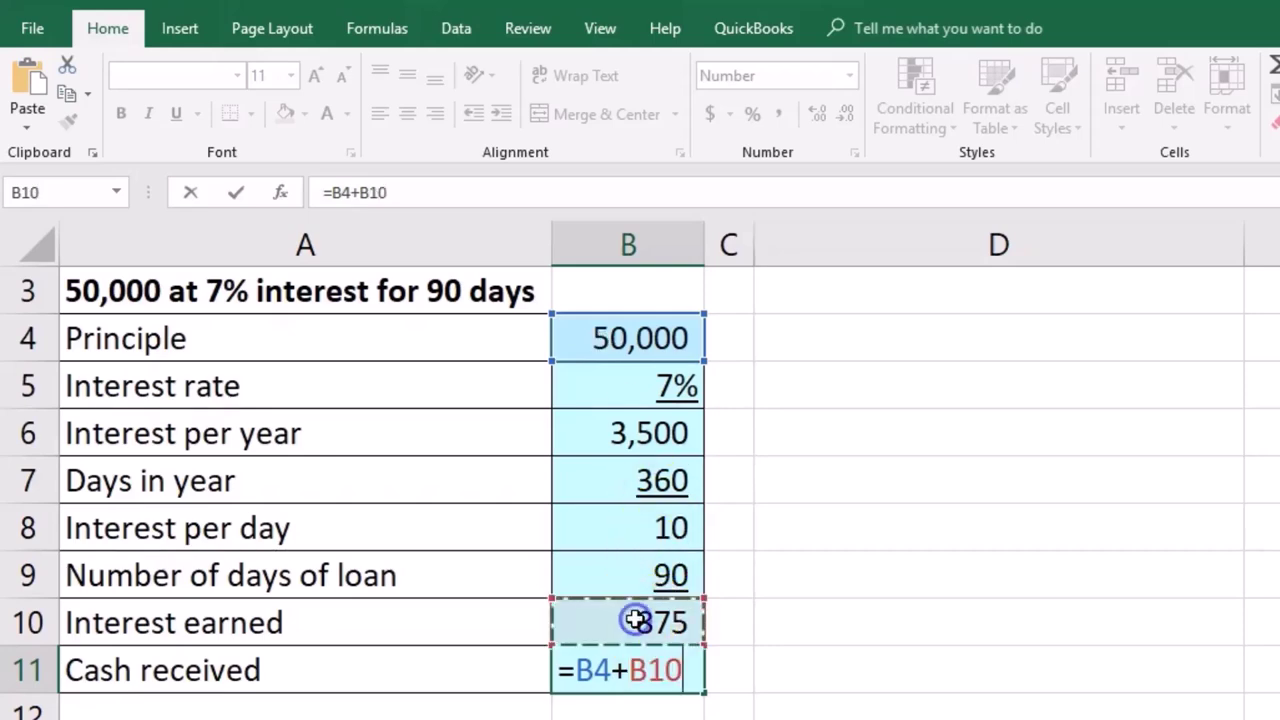
key(Return)
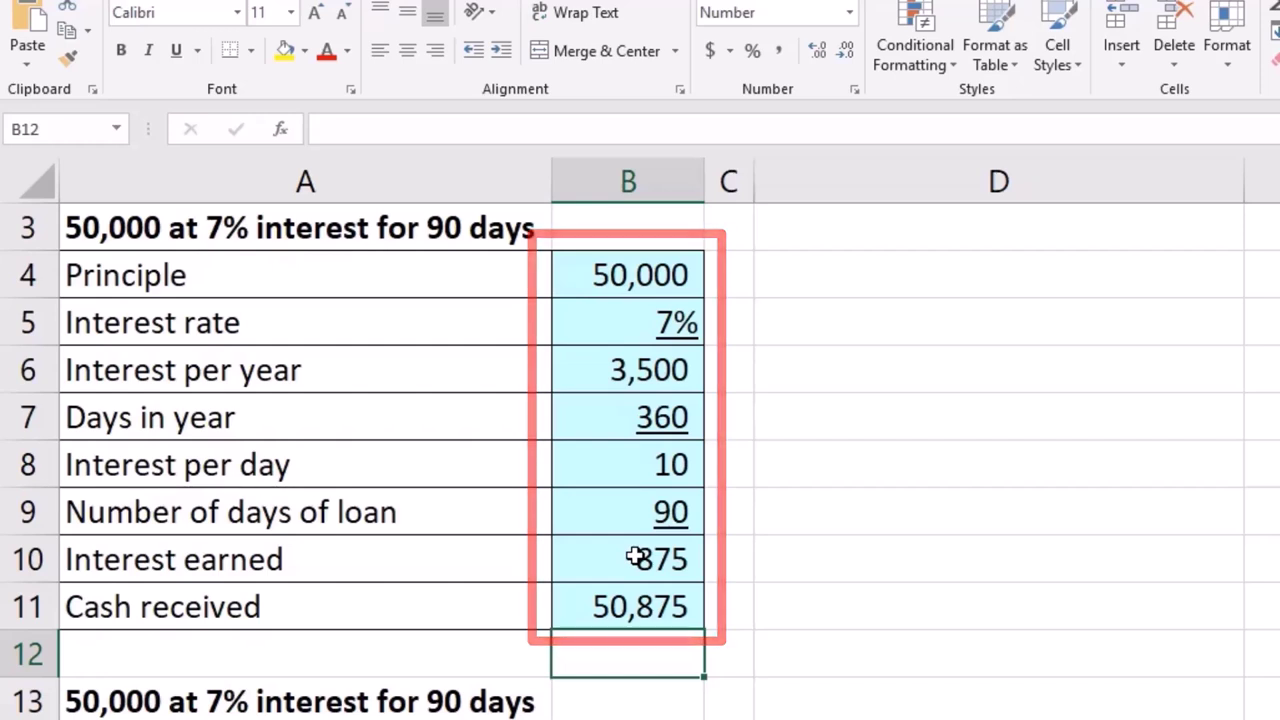
click(743, 289)
key(Return)
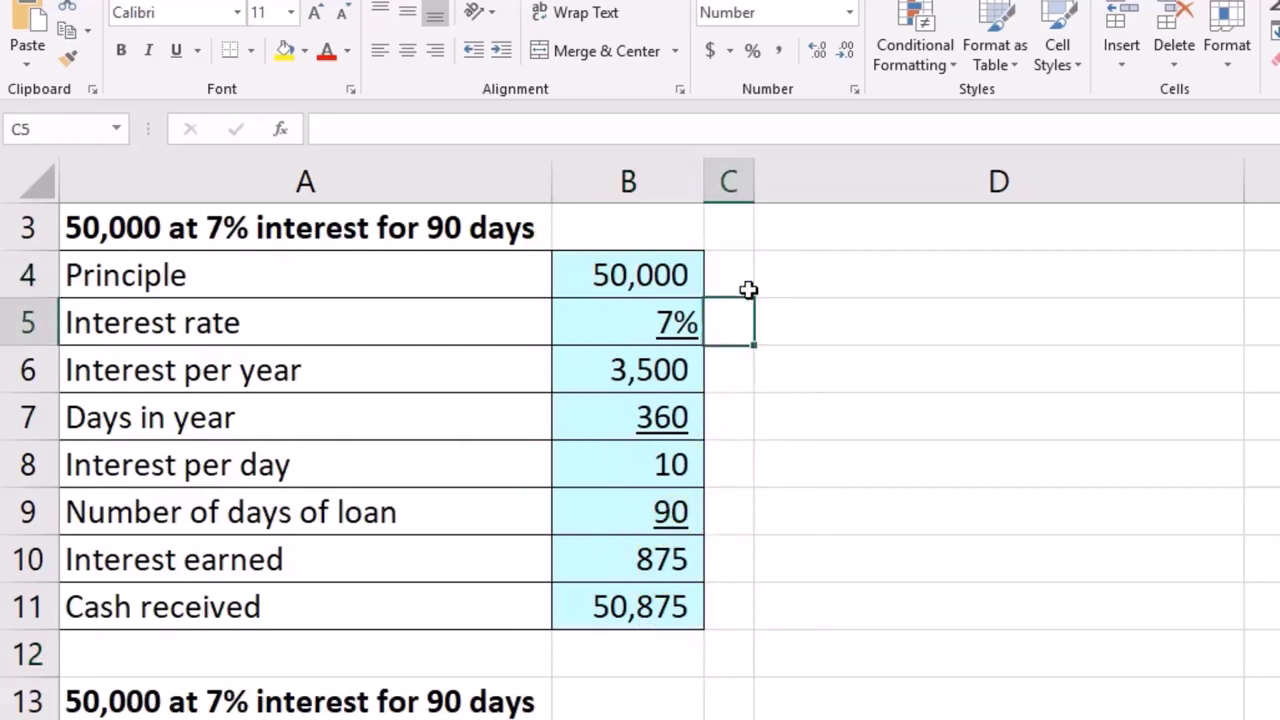
key(Return)
key(Return)
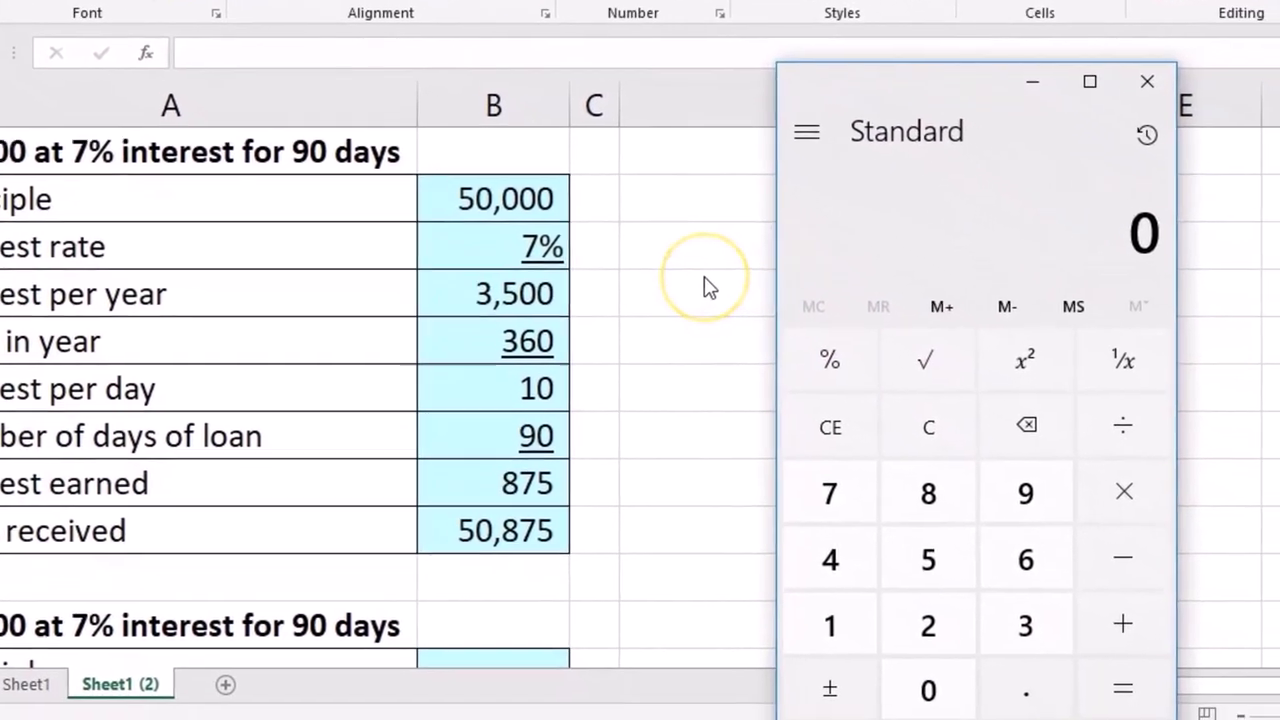
Check the interest per day in Calculator by multiplying 50000 by .07 and dividing the result by 360
text(5000)
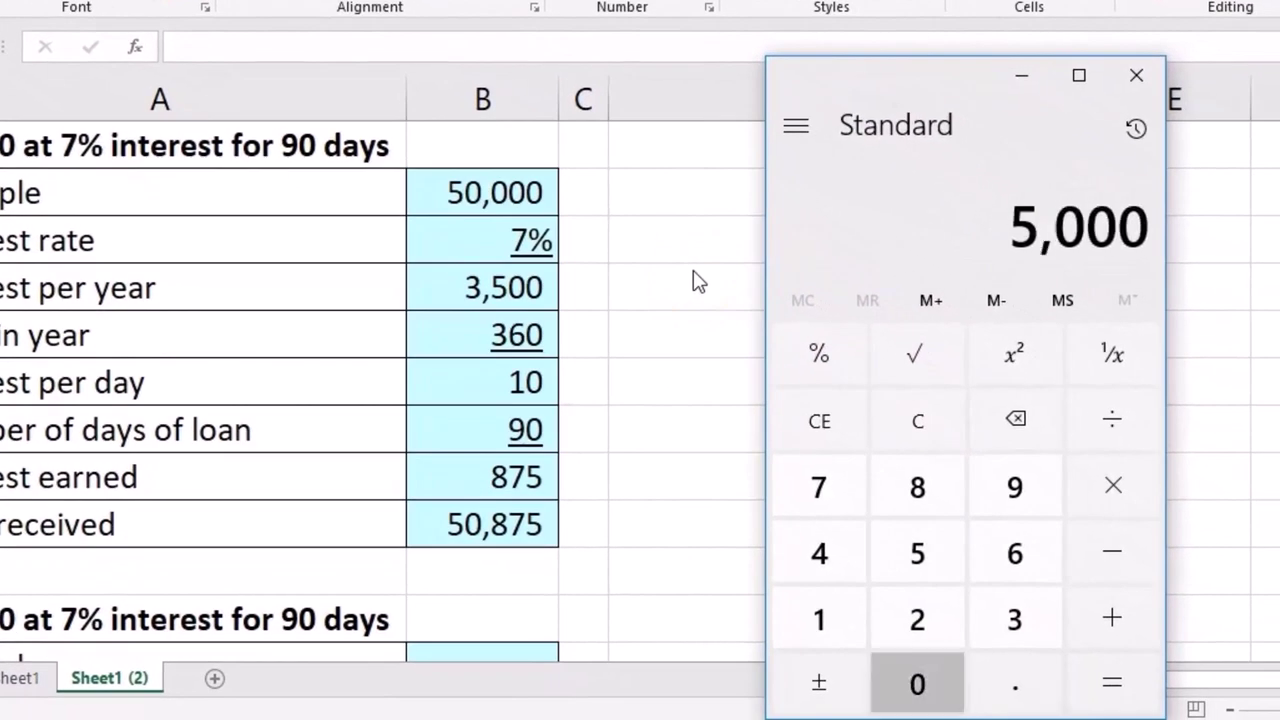
text(0)
text(*.07)
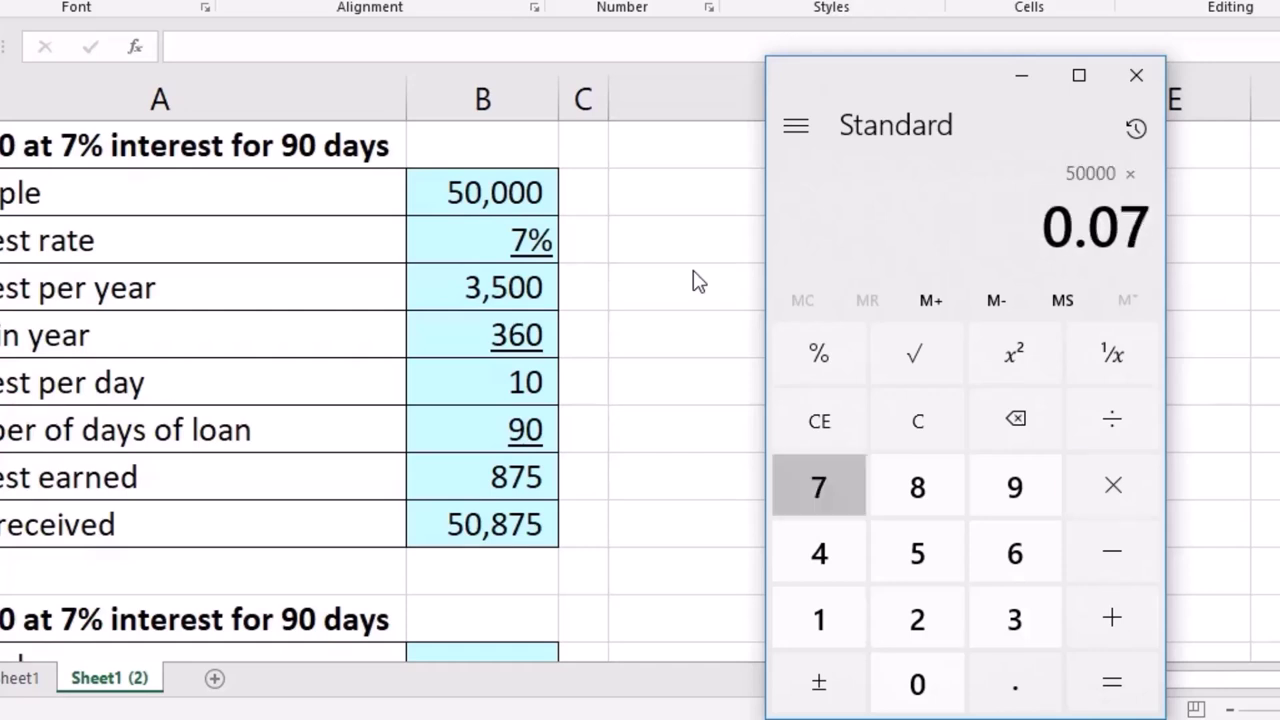
key(Return)
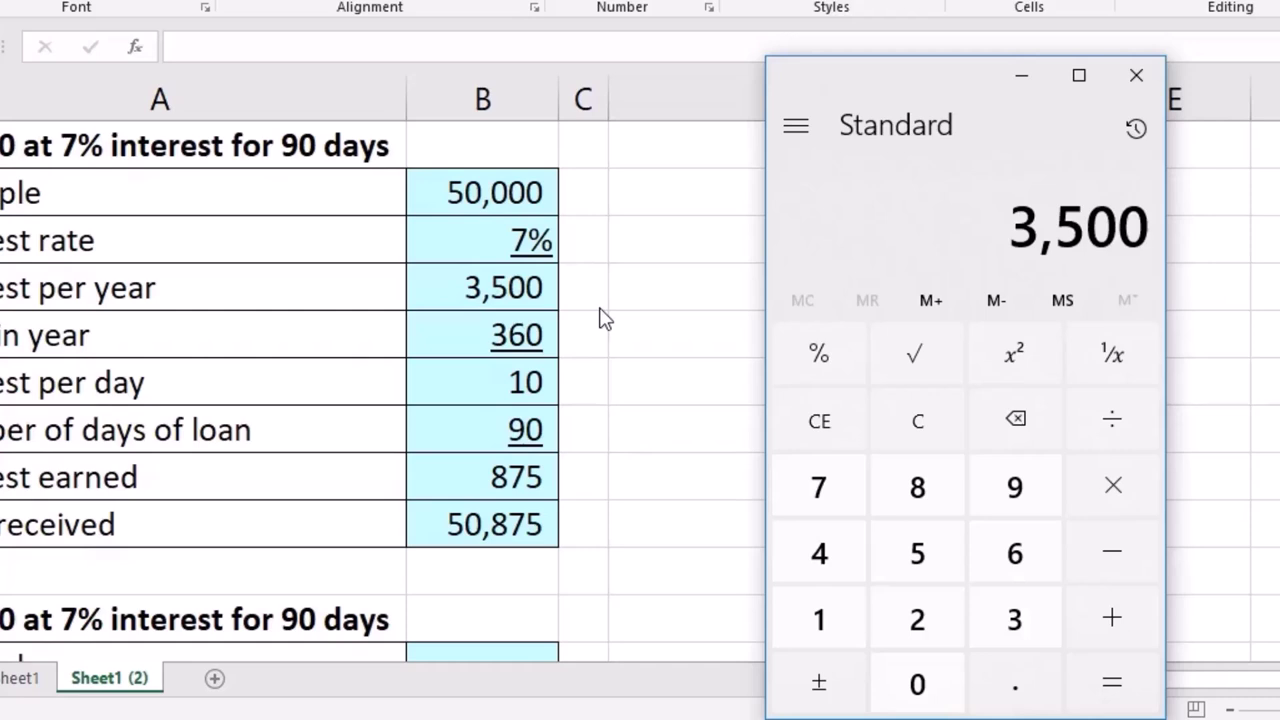
text(360)
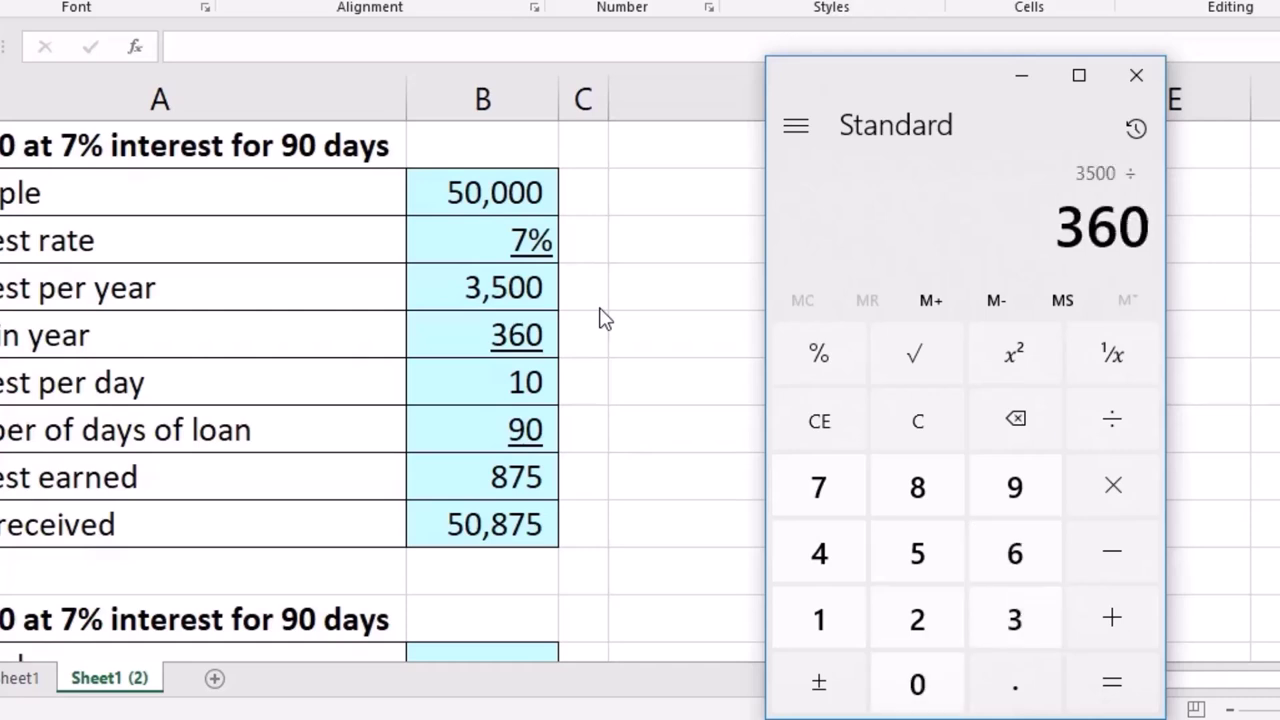
key(Return)
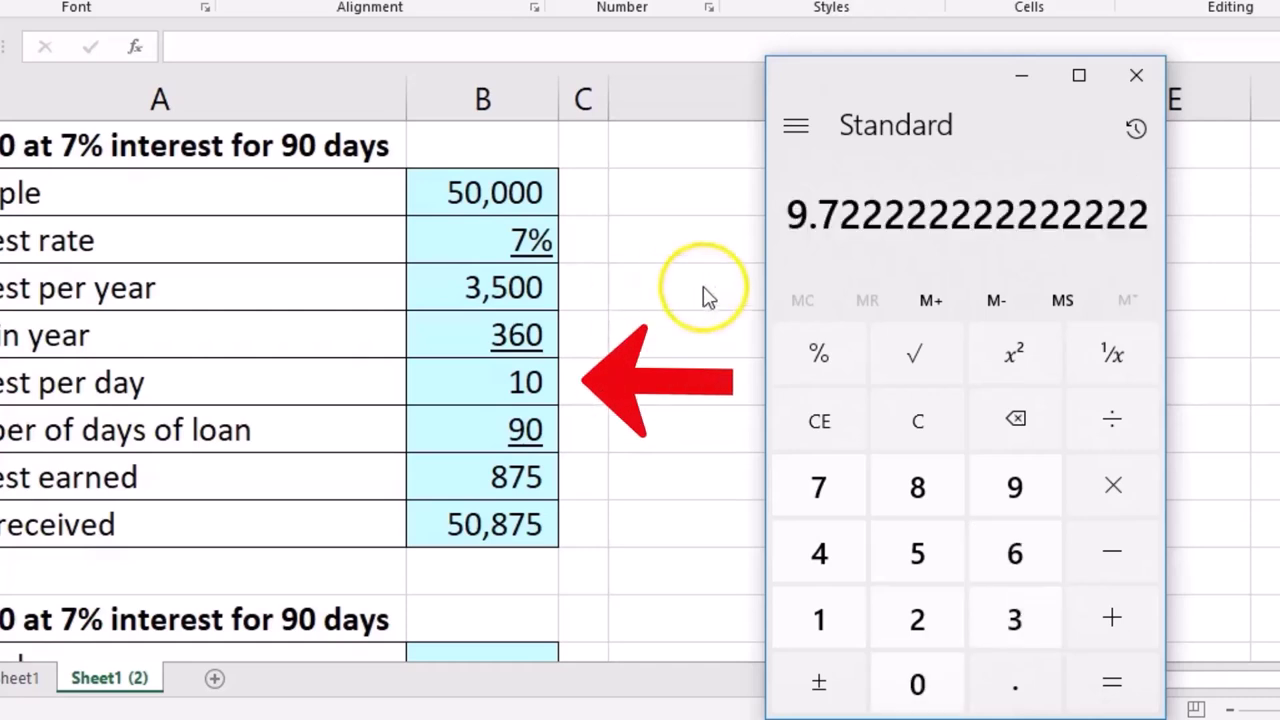
Display the interest per day in B8 with two decimals, and return it to whole-number display
click(506, 383)
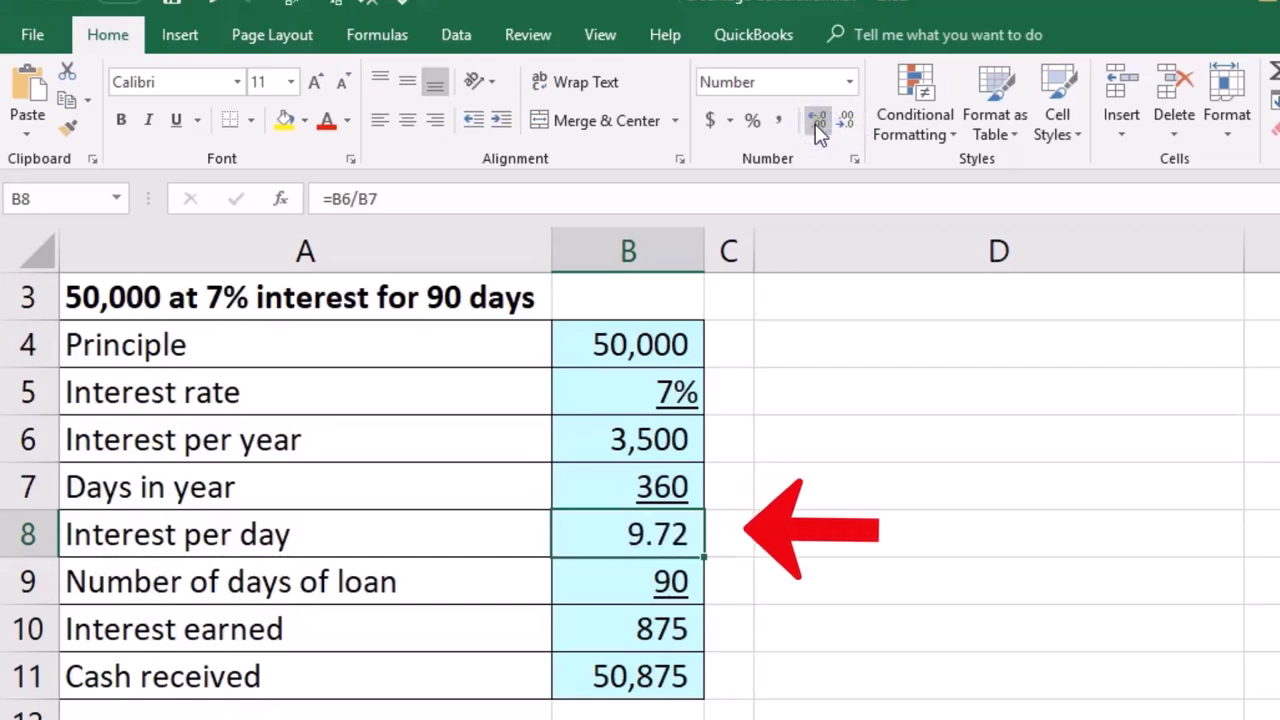
click(843, 128)
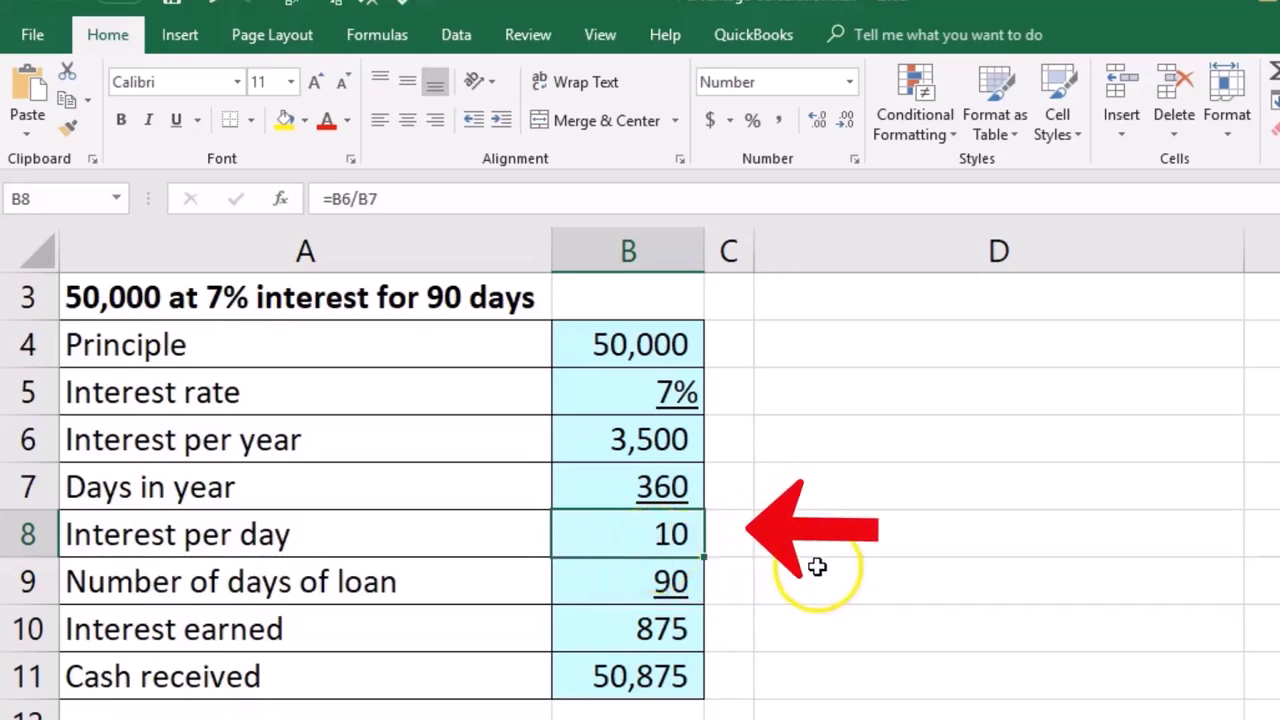
Test the rounded daily interest in D10 with the formula =10*90, and delete it again
click(782, 636)
text(=10)
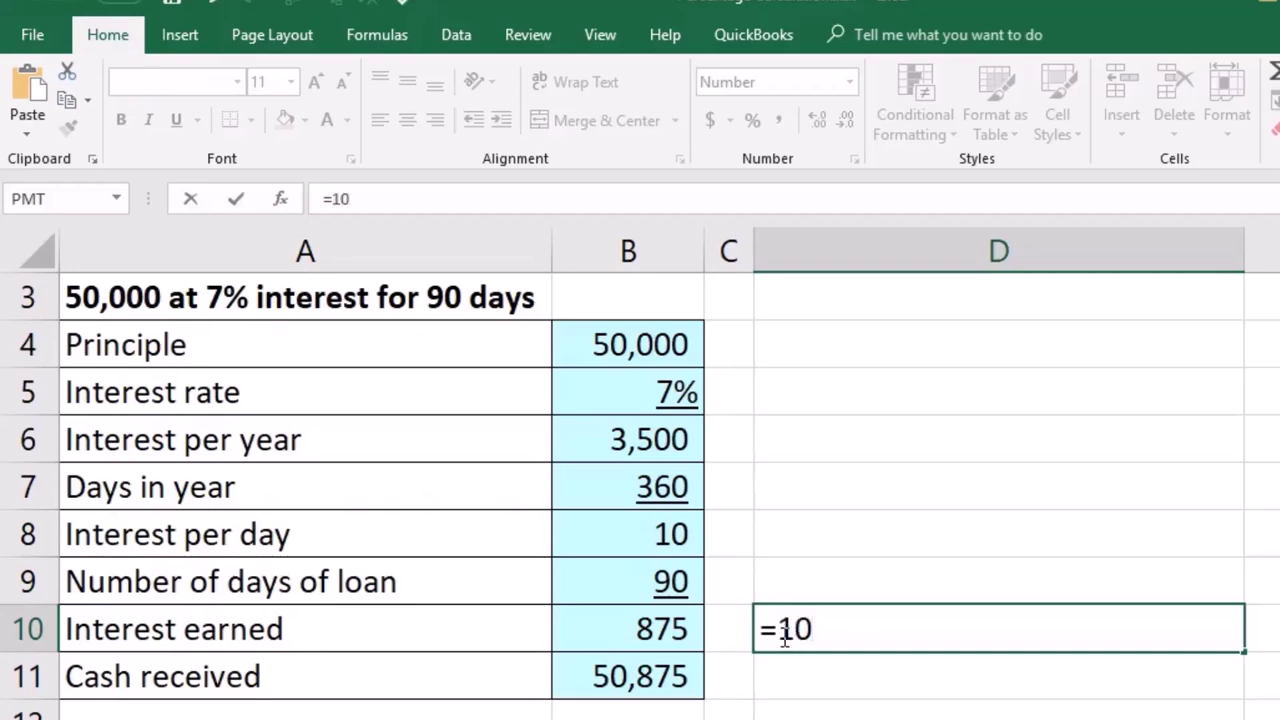
text(*90)
key(Return)
click(782, 636)
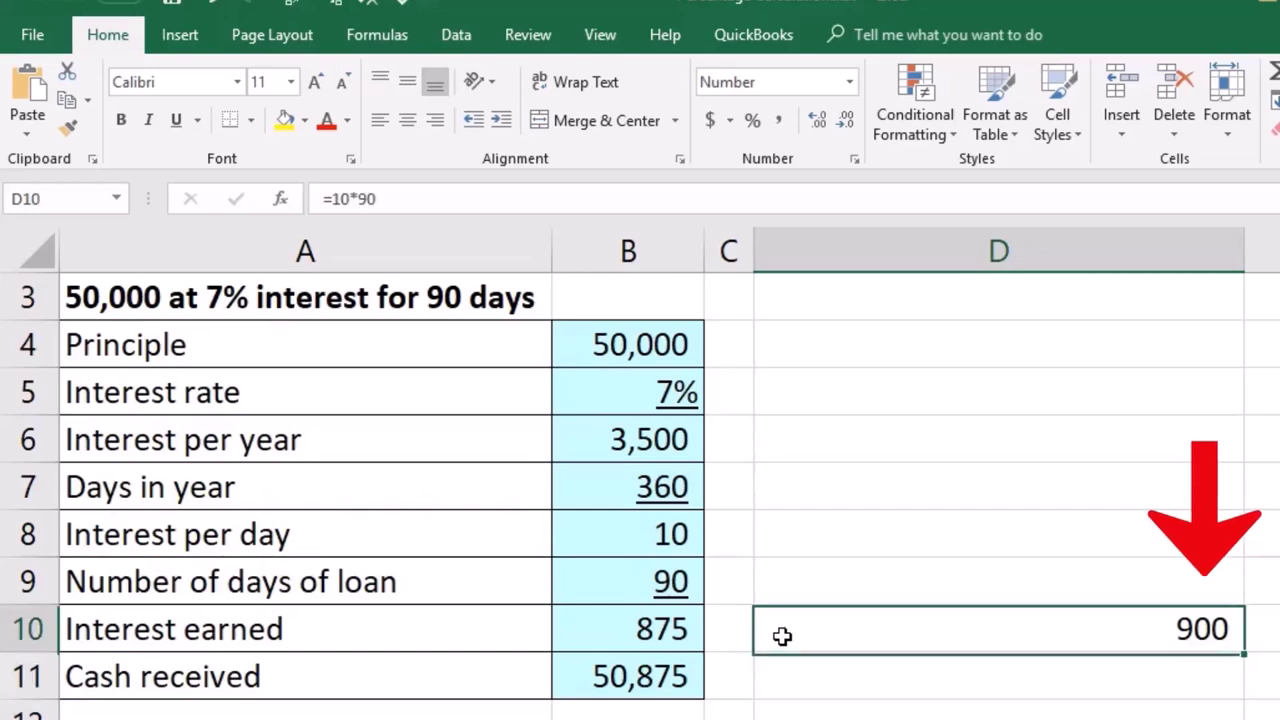
key(Delete)
Inspect the formulas behind the interest earned in B10 and the interest per day in B8
click(648, 632)
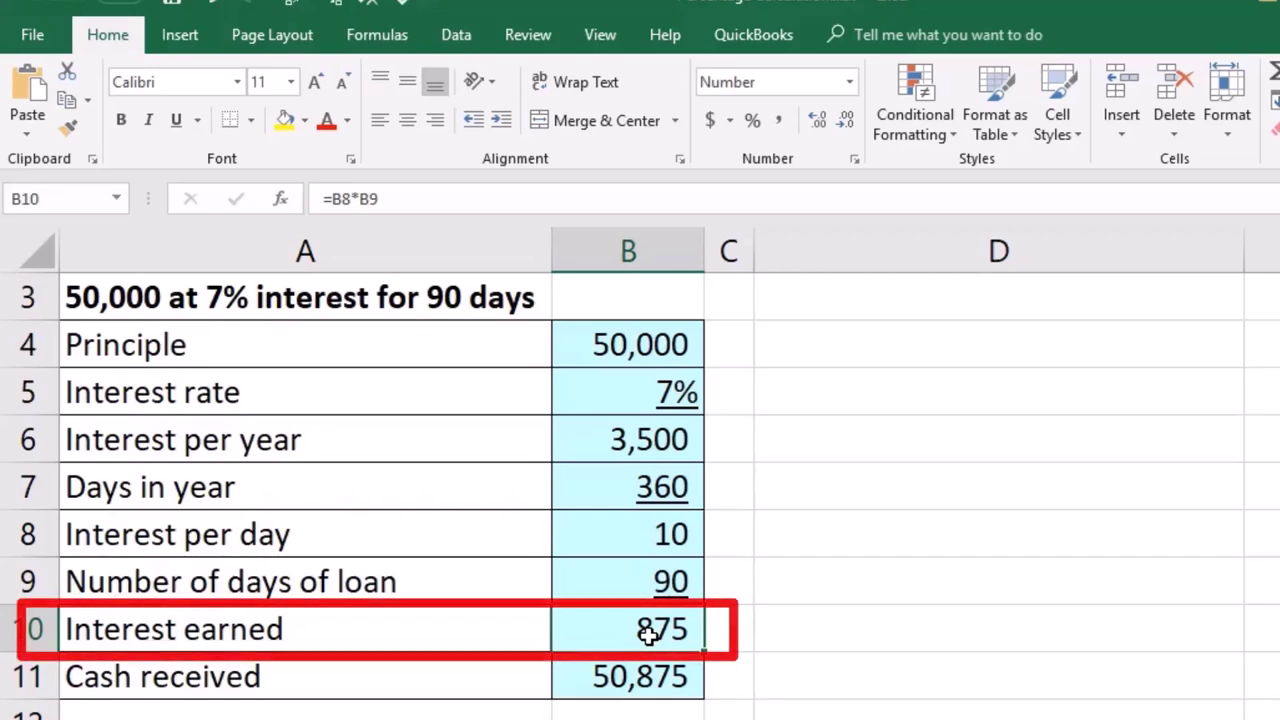
click(622, 544)
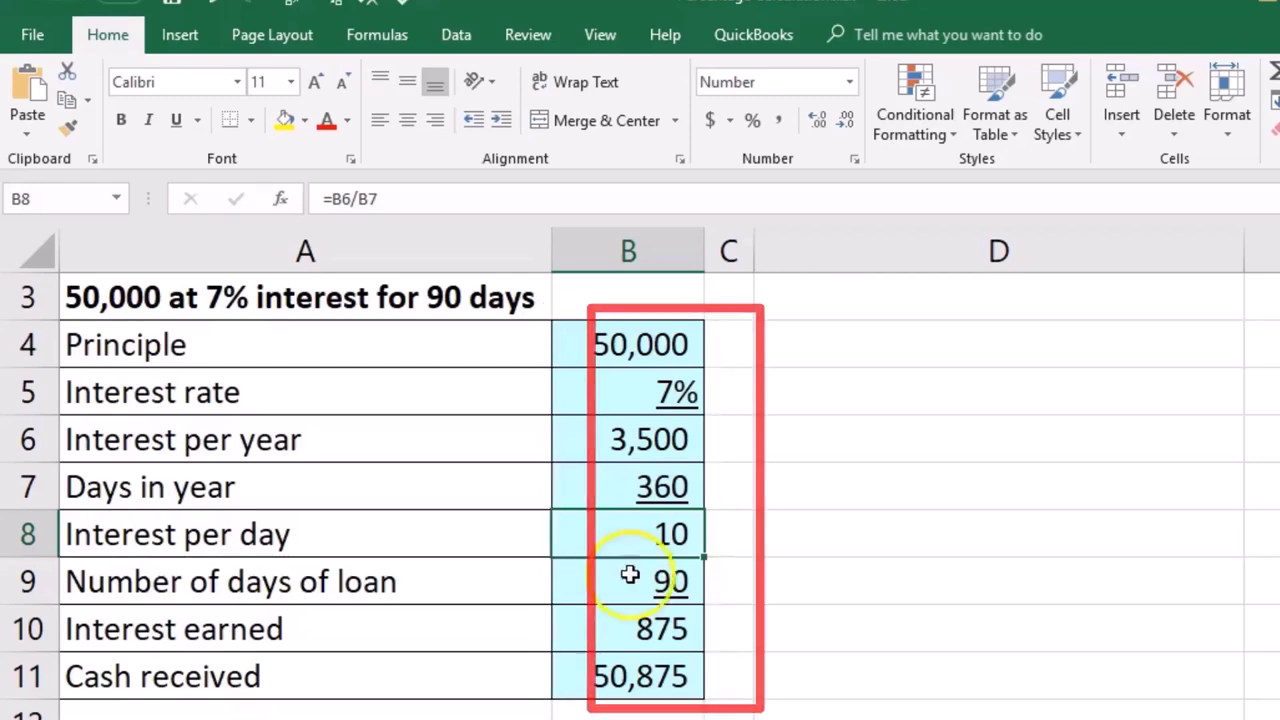
click(635, 625)
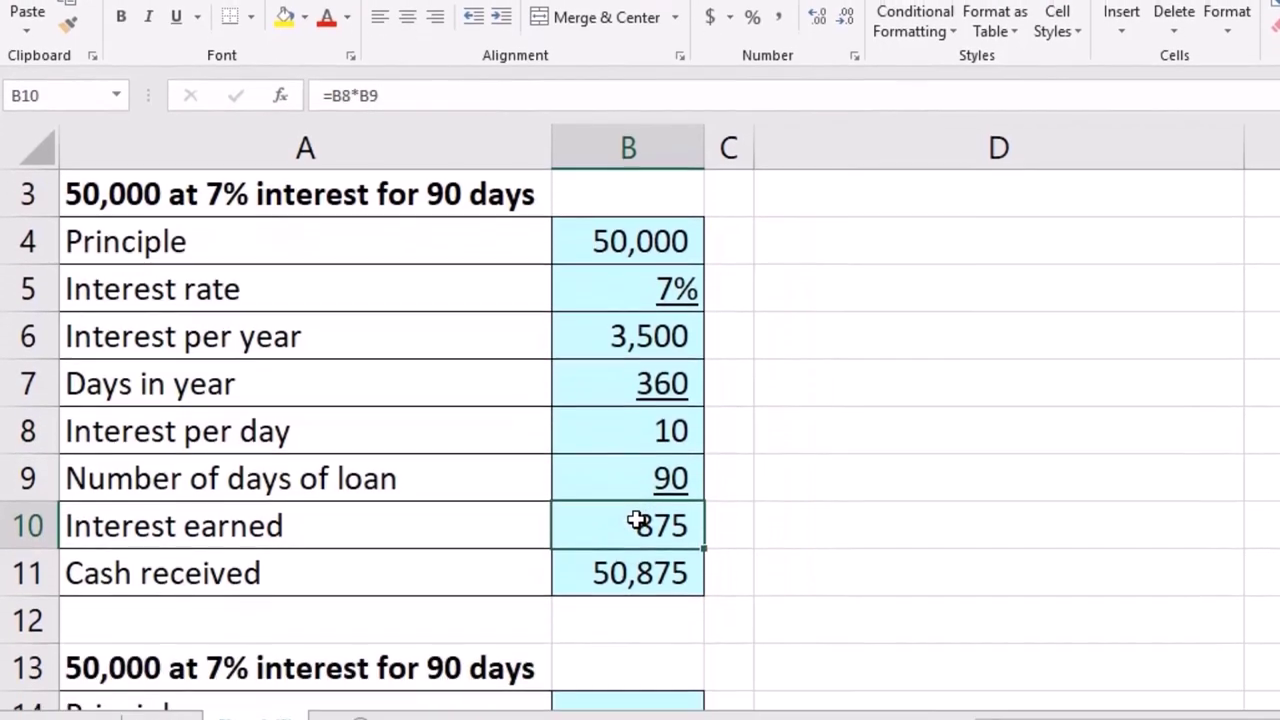
In Calculator, multiply the unrounded interest per day by 90, add 50000 to check the cash received, and return to the worksheet
key(XF86Calculator)
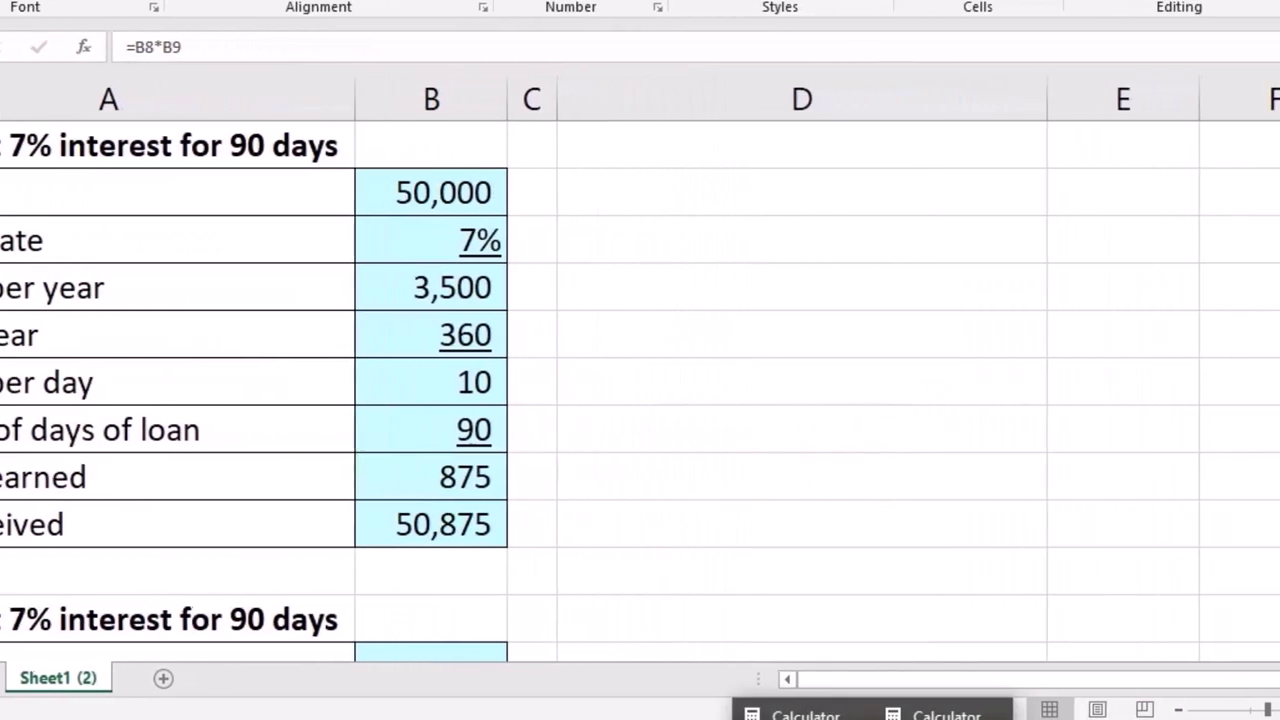
click(940, 714)
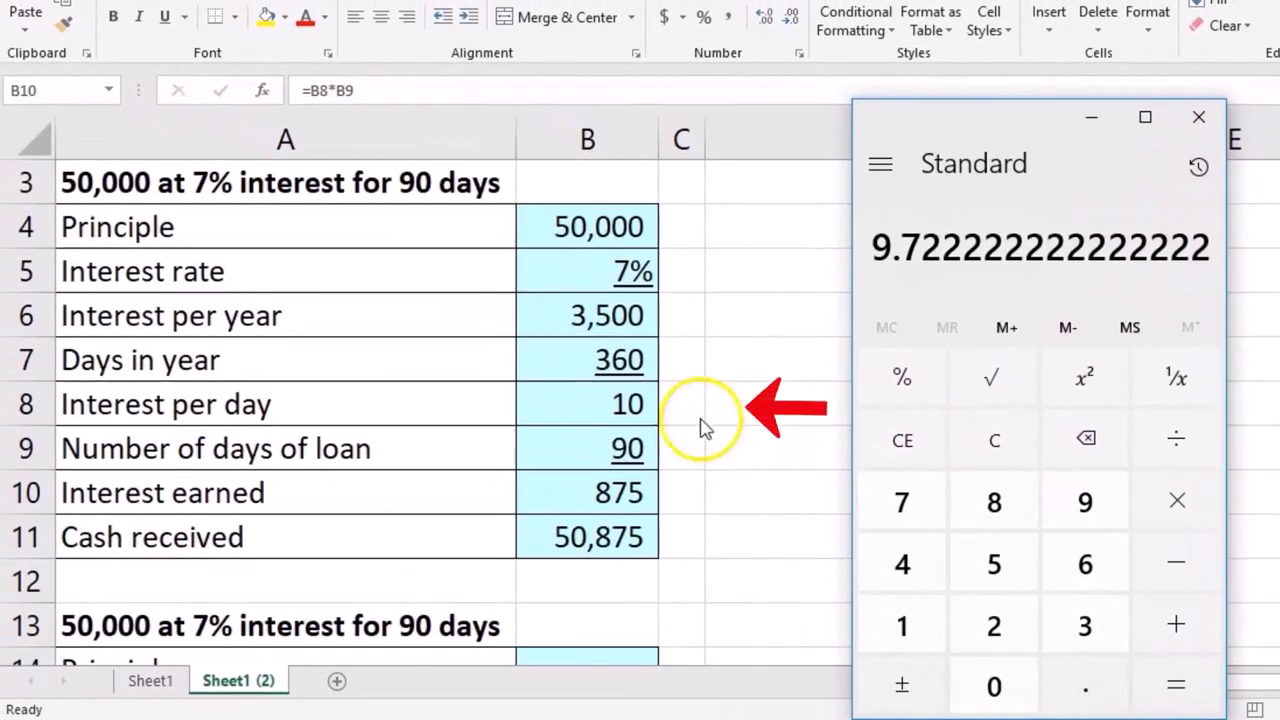
click(1193, 500)
text(90)
key(Return)
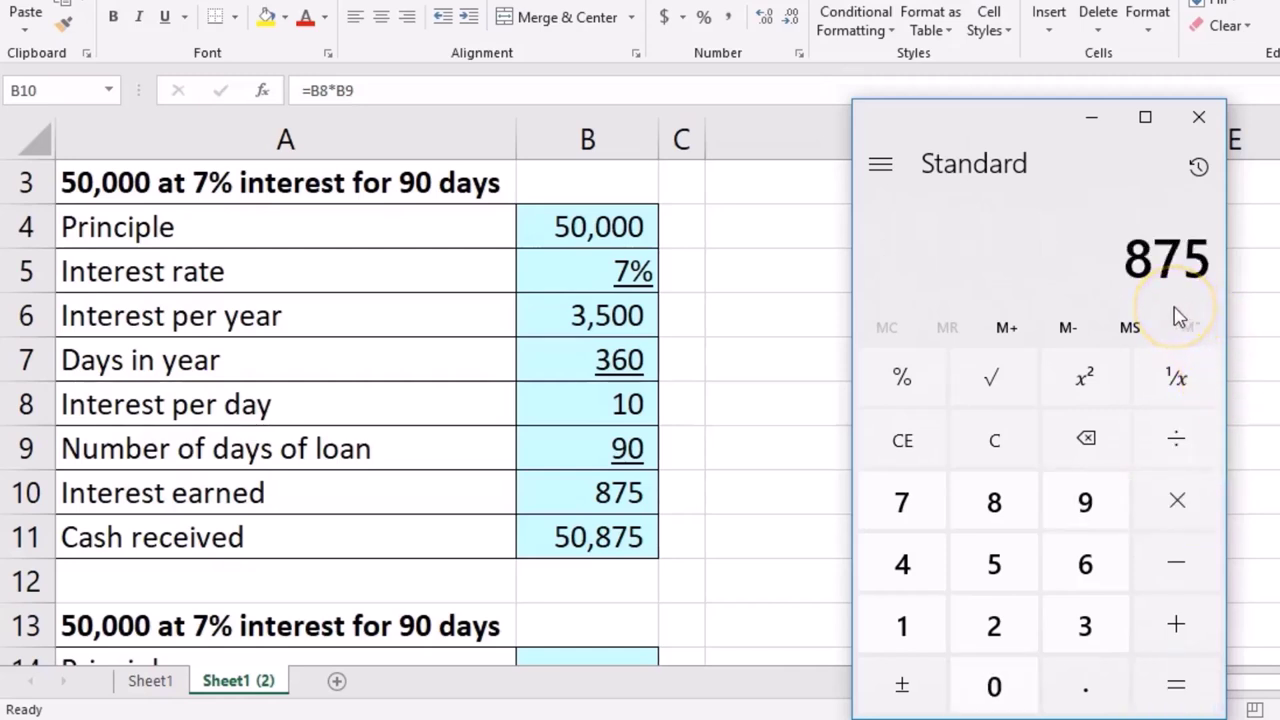
text(50000)
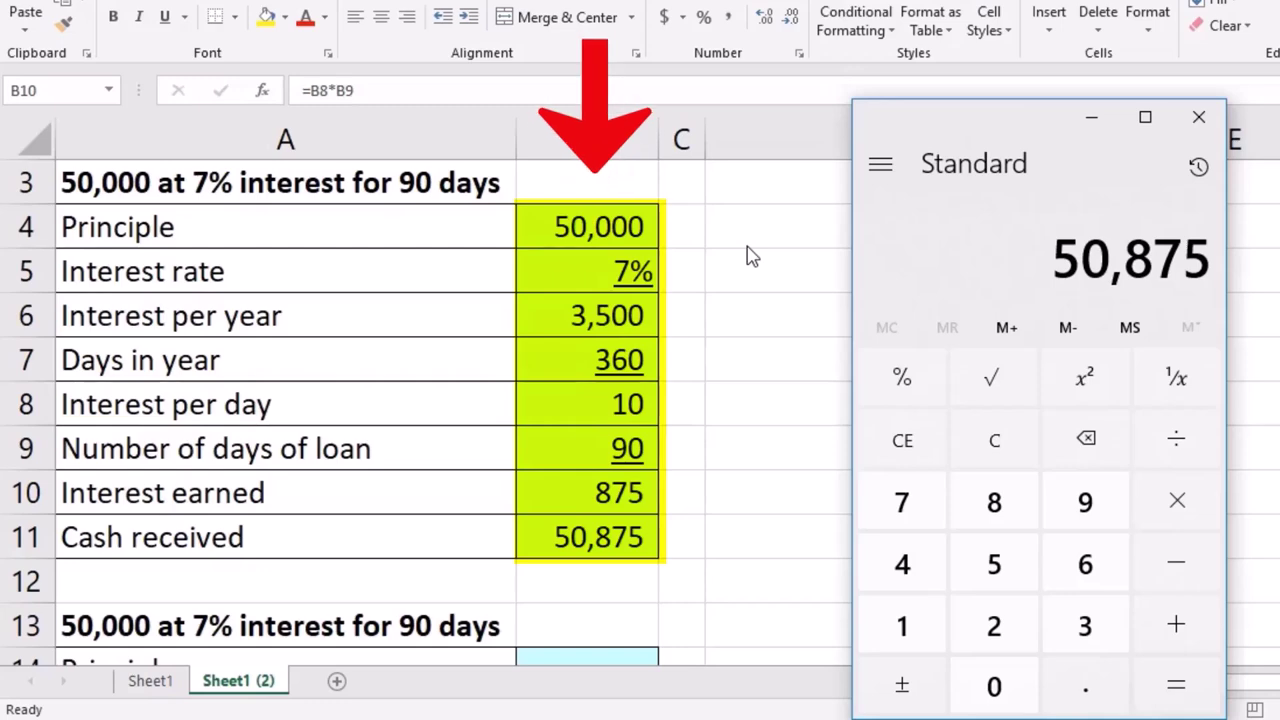
click(735, 320)
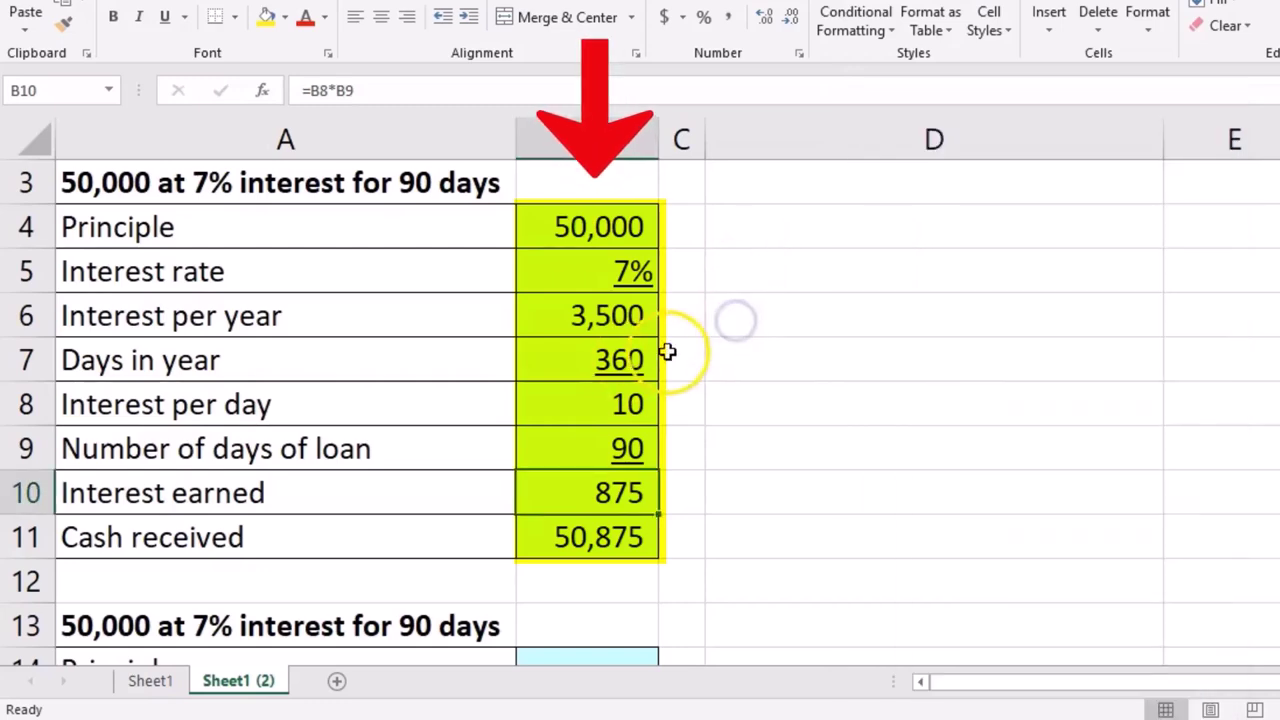
In the monthly calculation table, enter 50,000 as the principle in B14 and an underlined 7% as the interest rate in B15
scroll(711, 391, down, 1)
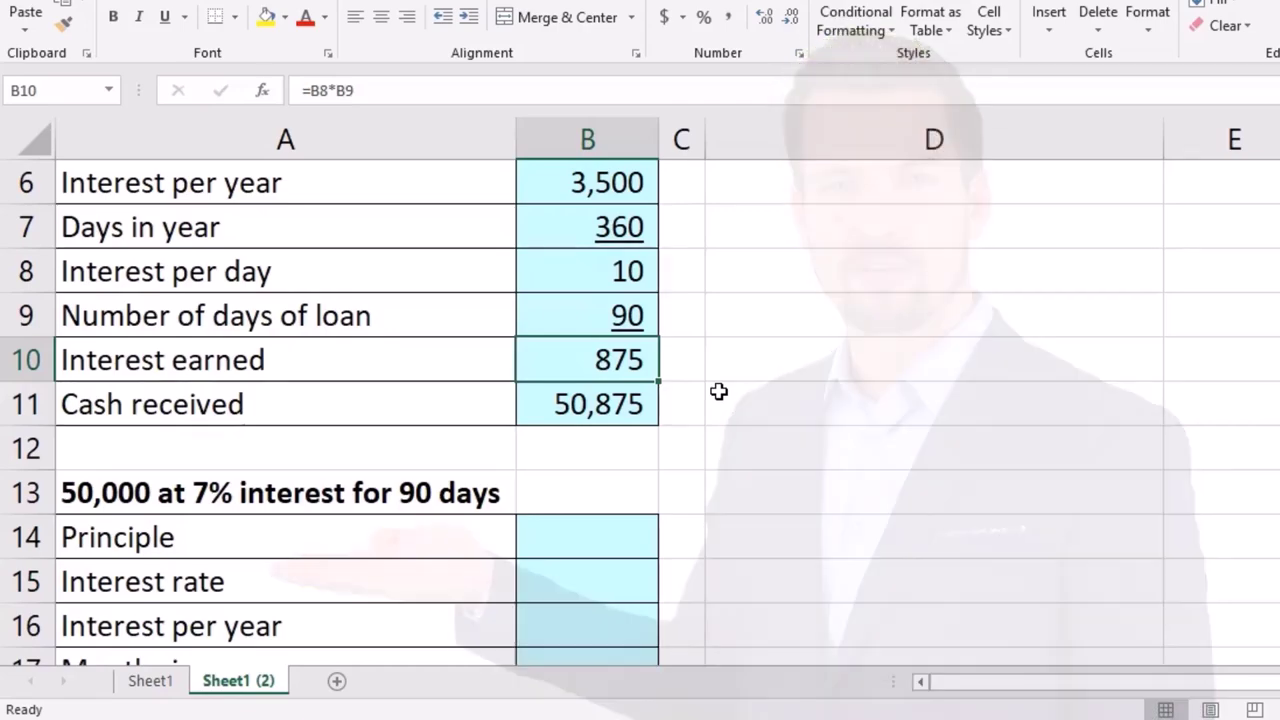
scroll(718, 391, down, 1)
scroll(718, 391, down, 1)
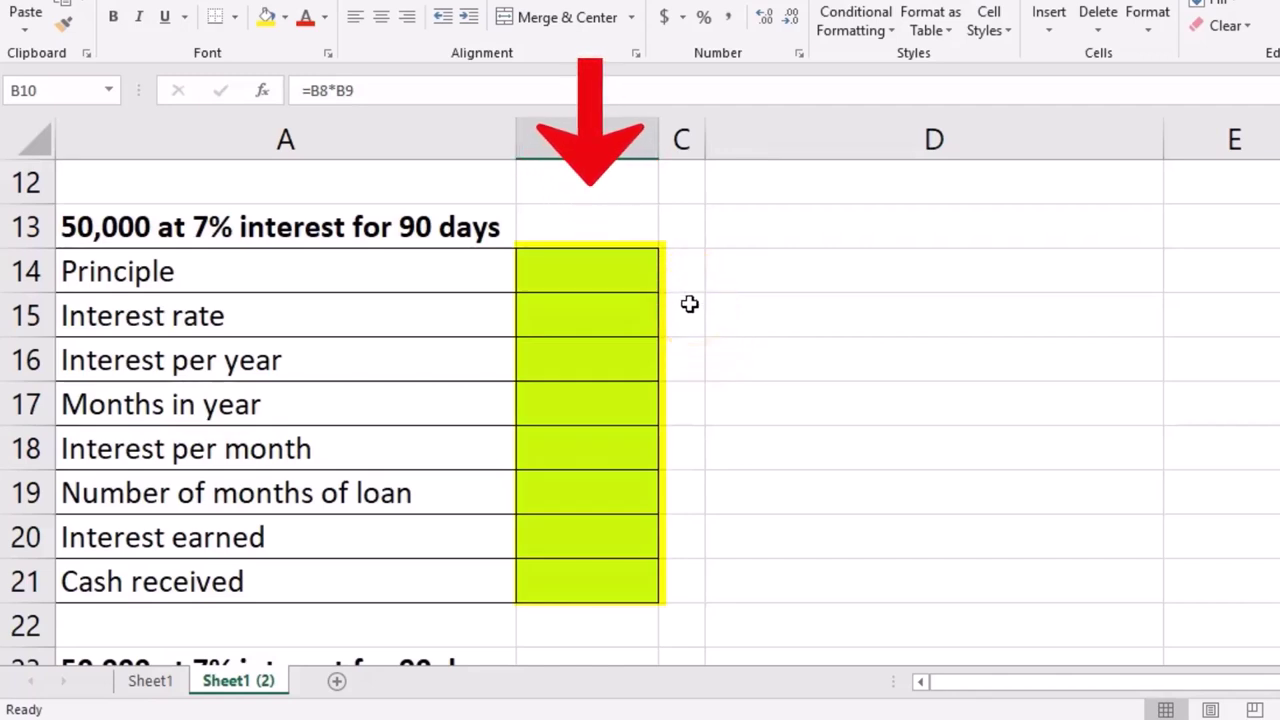
click(623, 279)
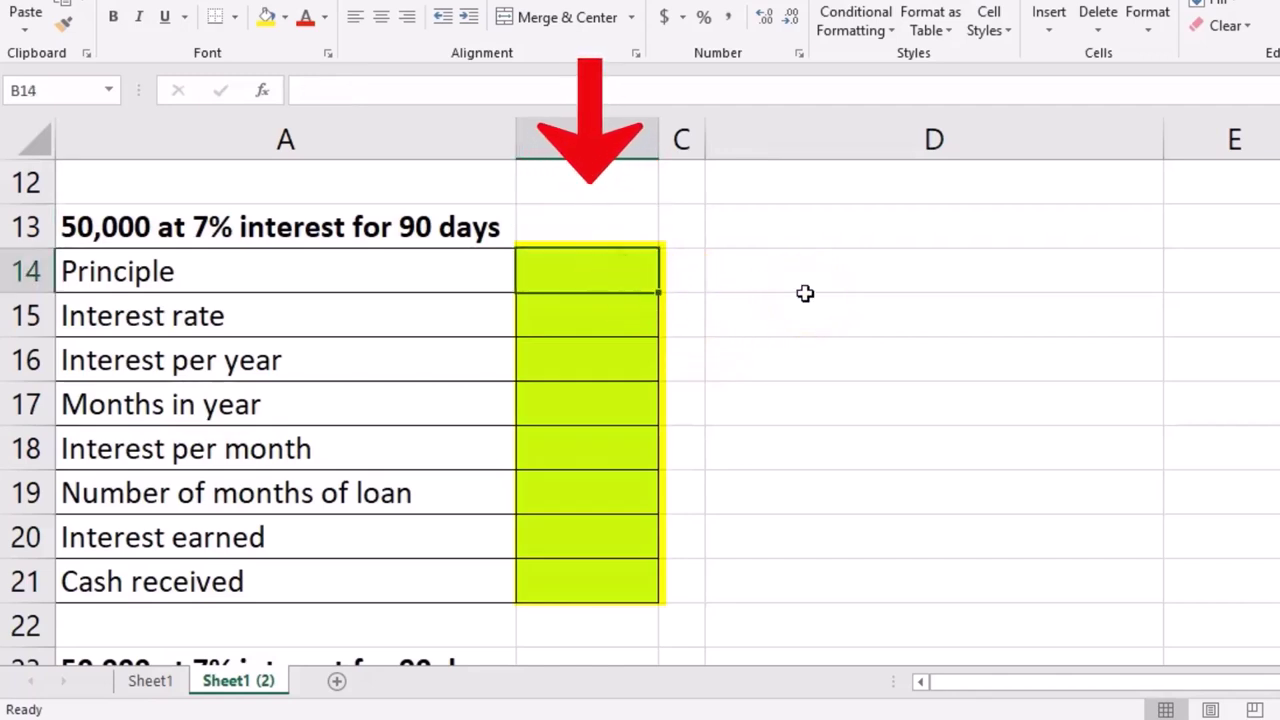
mouse_move(205, 245)
mouse_down()
mouse_move(537, 294)
mouse_move(508, 257)
mouse_up()
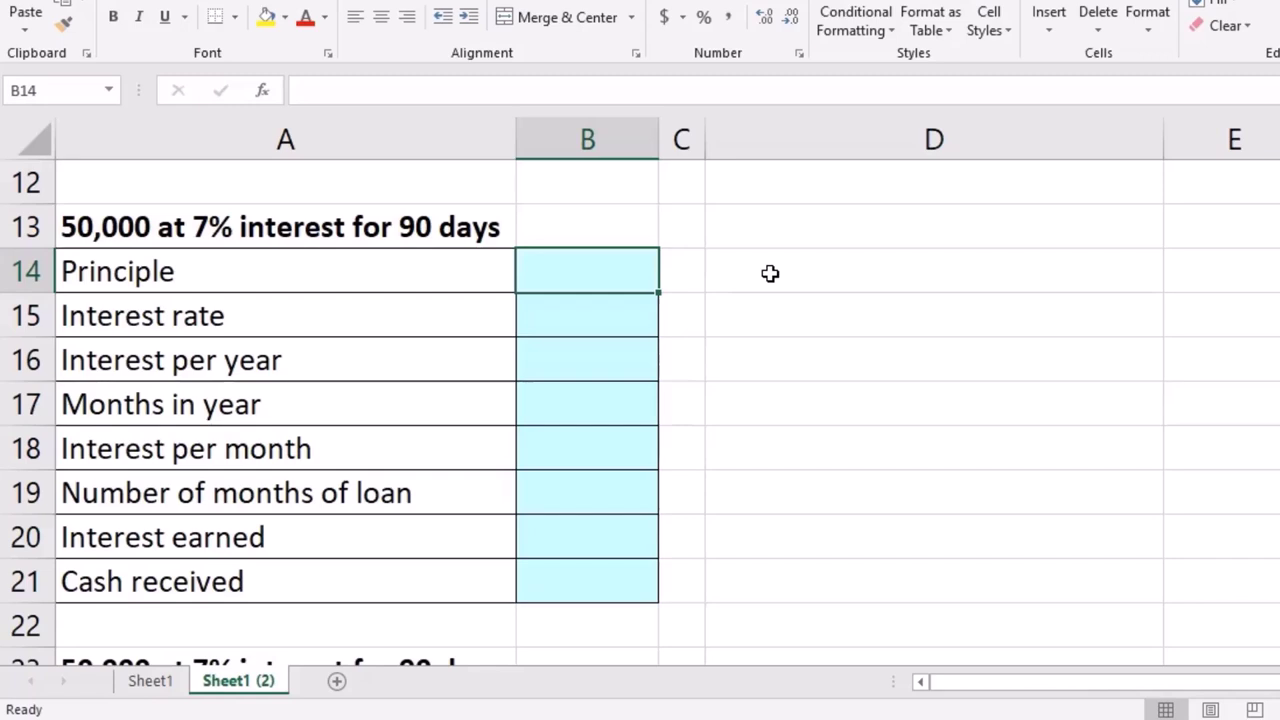
text(50,000)
key(Return)
text(7%)
key(Return)
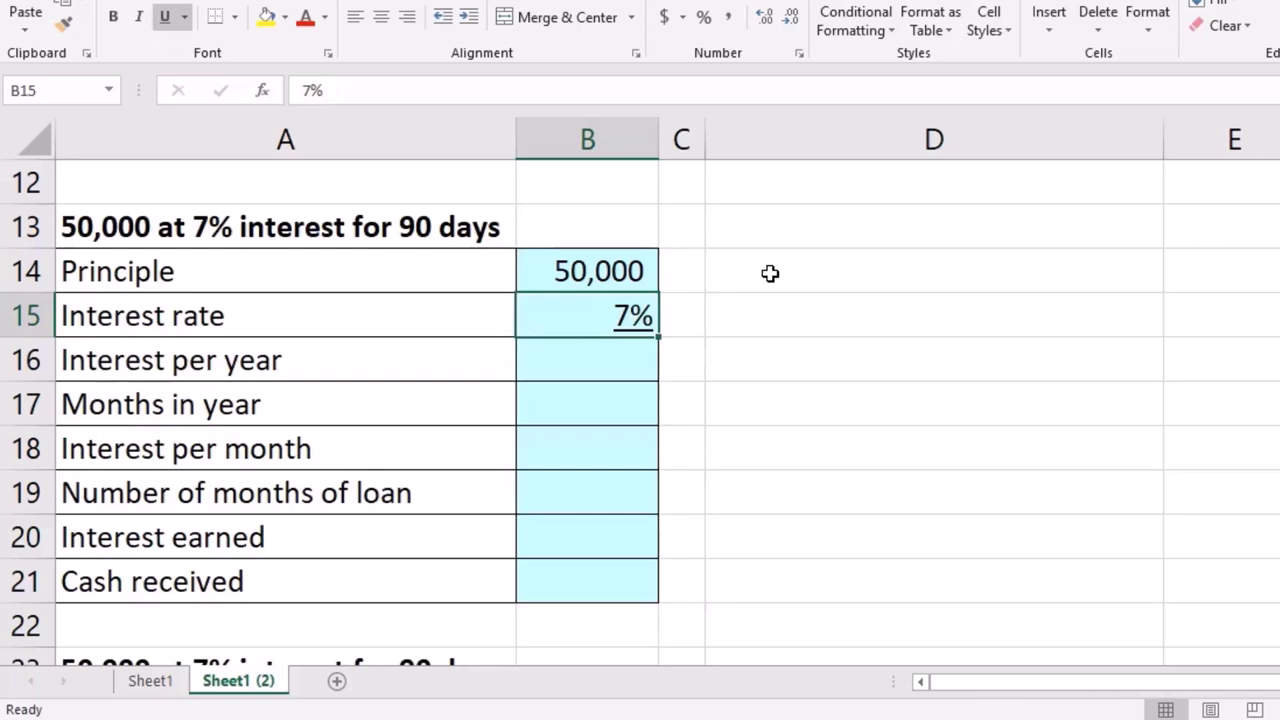
key(Return)
Calculate the interest per year in B16 with =B14*B15 and enter 12 as the months in year in B17
text(=)
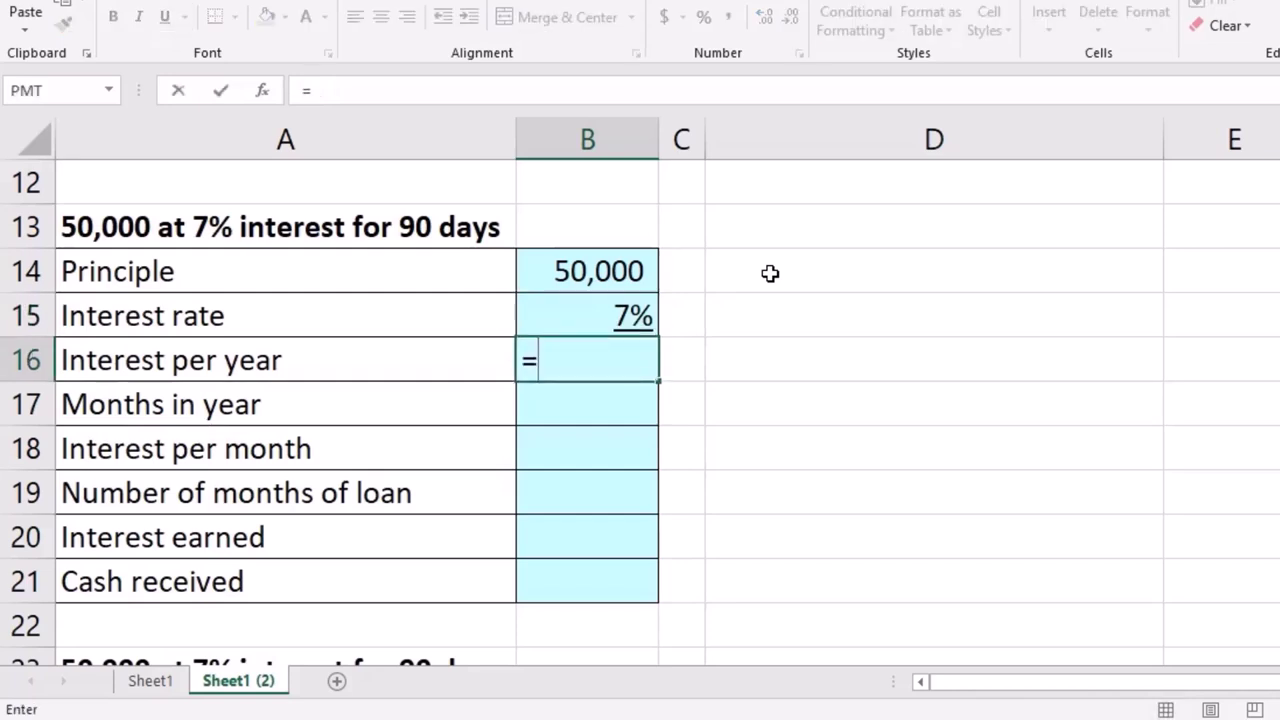
click(620, 271)
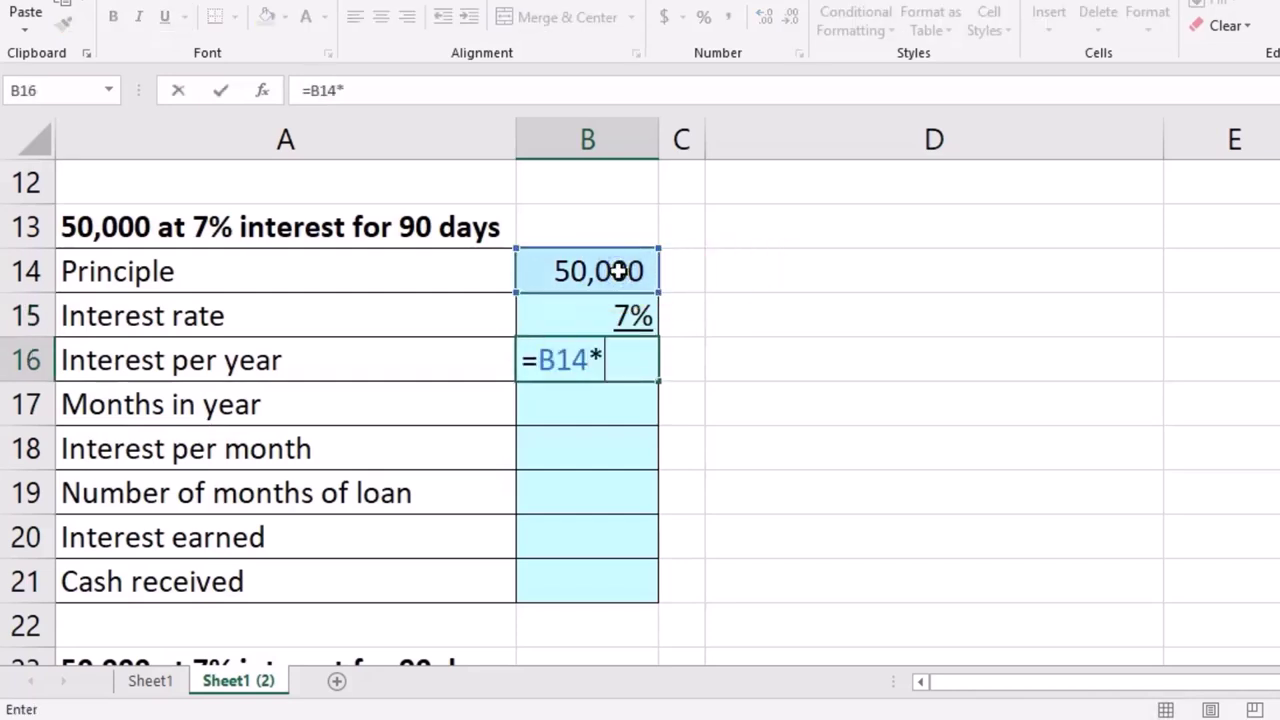
click(600, 311)
key(Return)
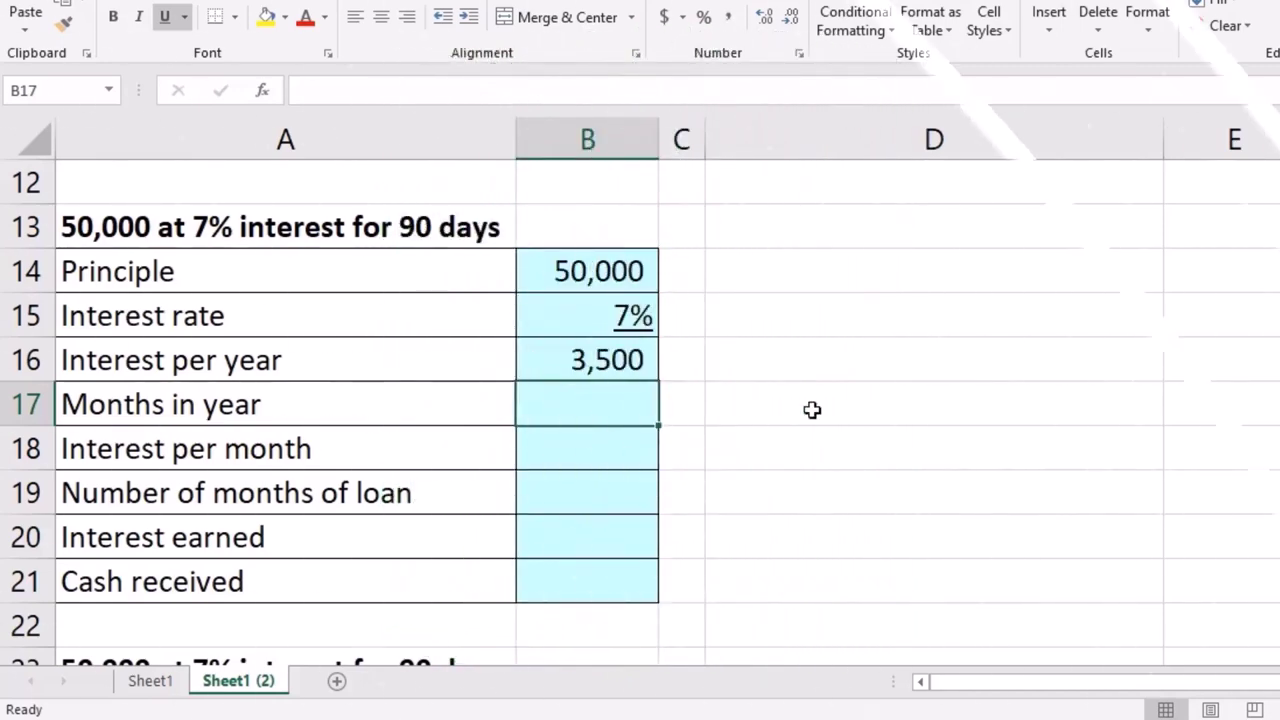
text(2)
key(Return)
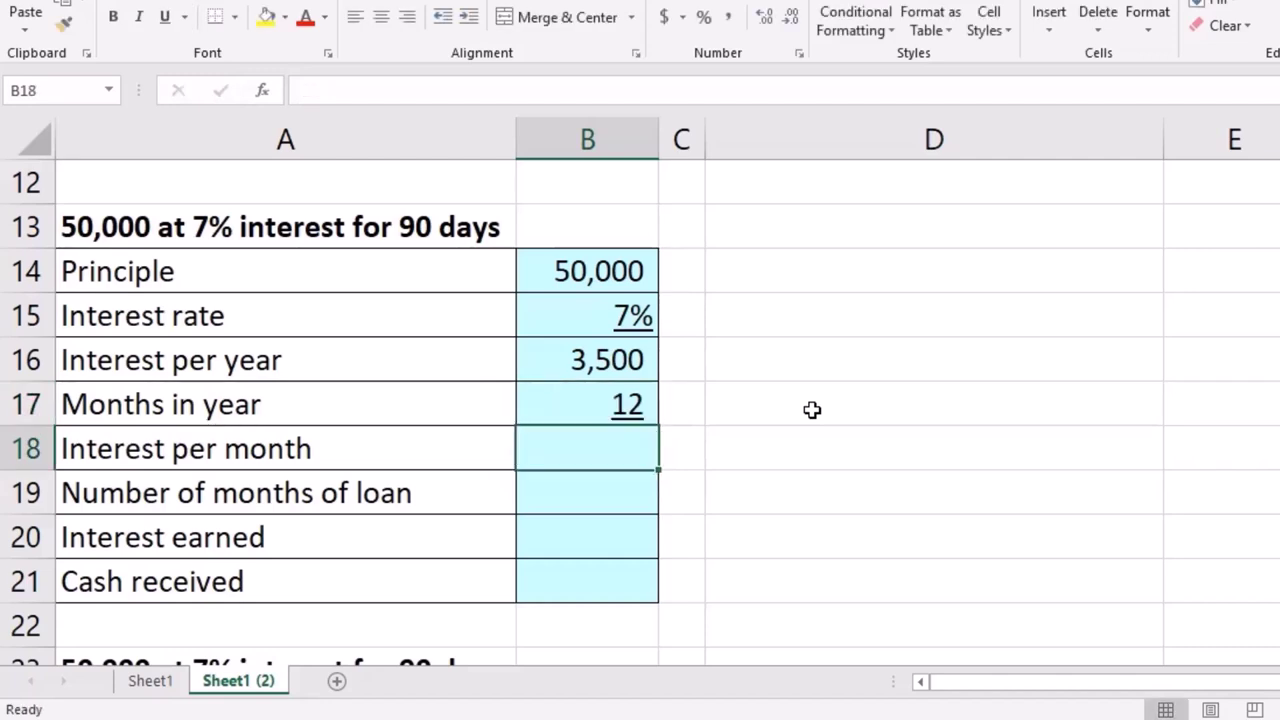
Calculate the interest per month in B18 with =B16/B17 and inspect the cell's formula
text(=)
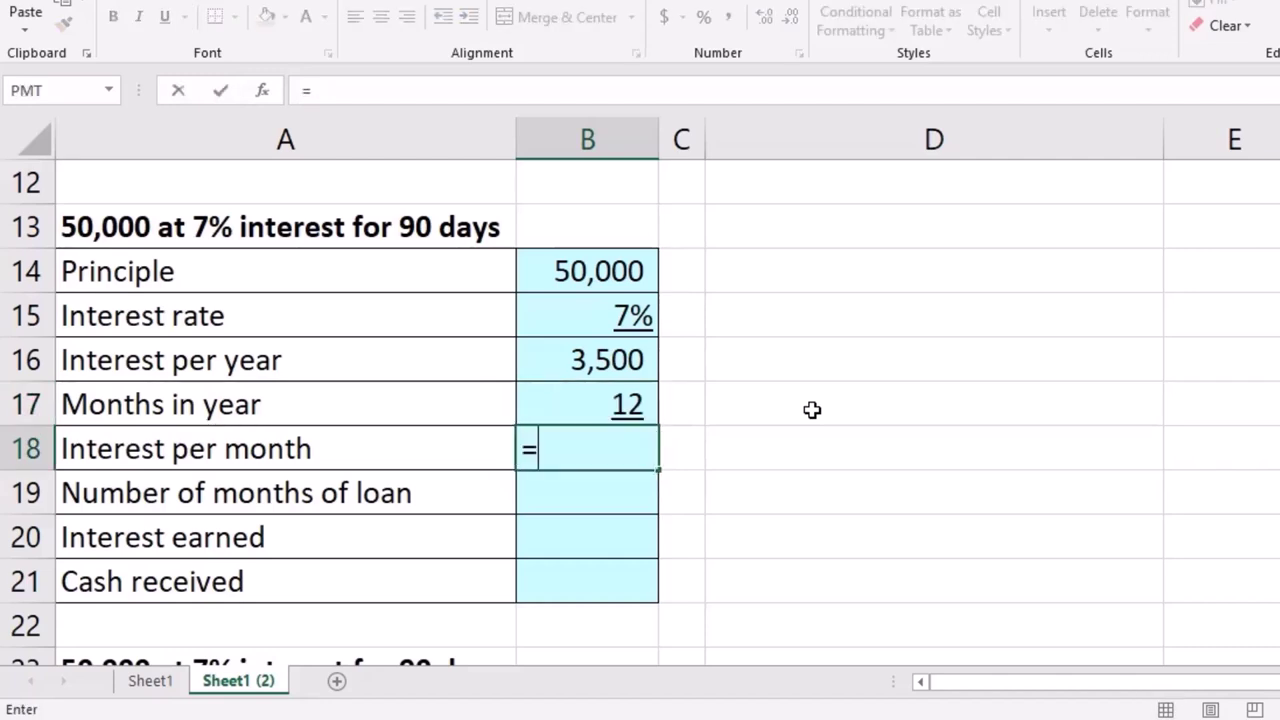
click(640, 360)
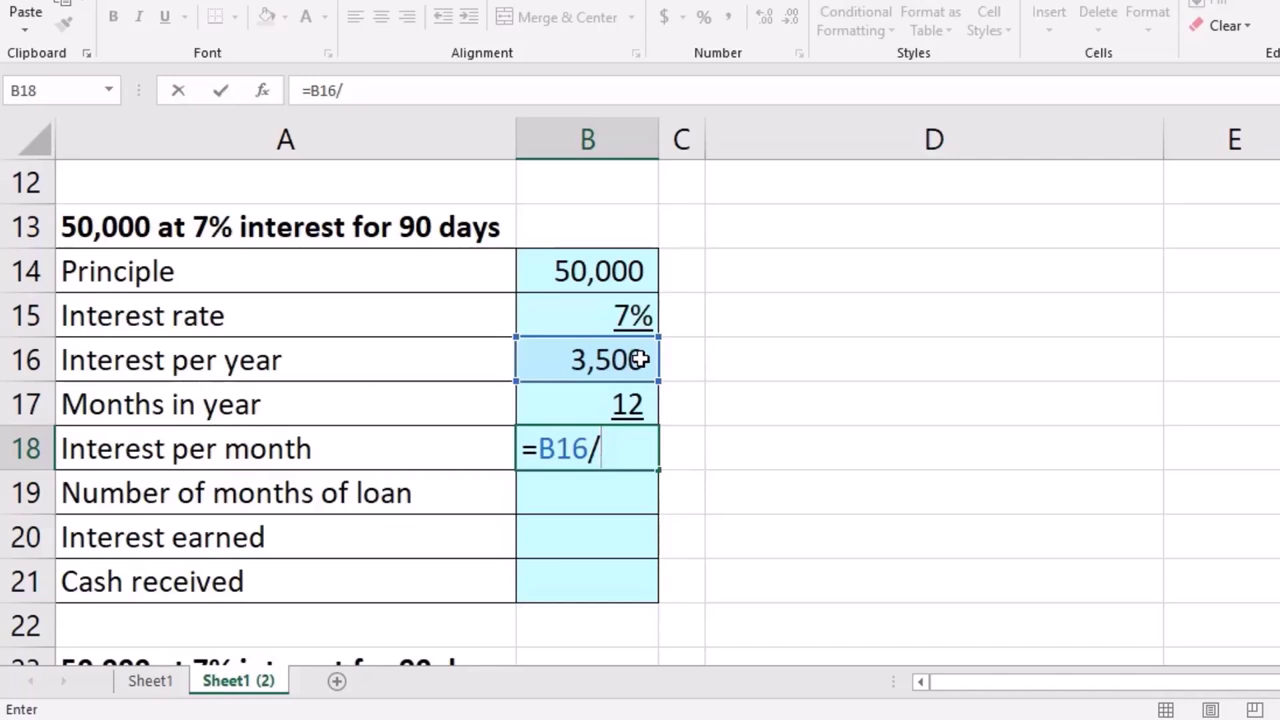
click(620, 402)
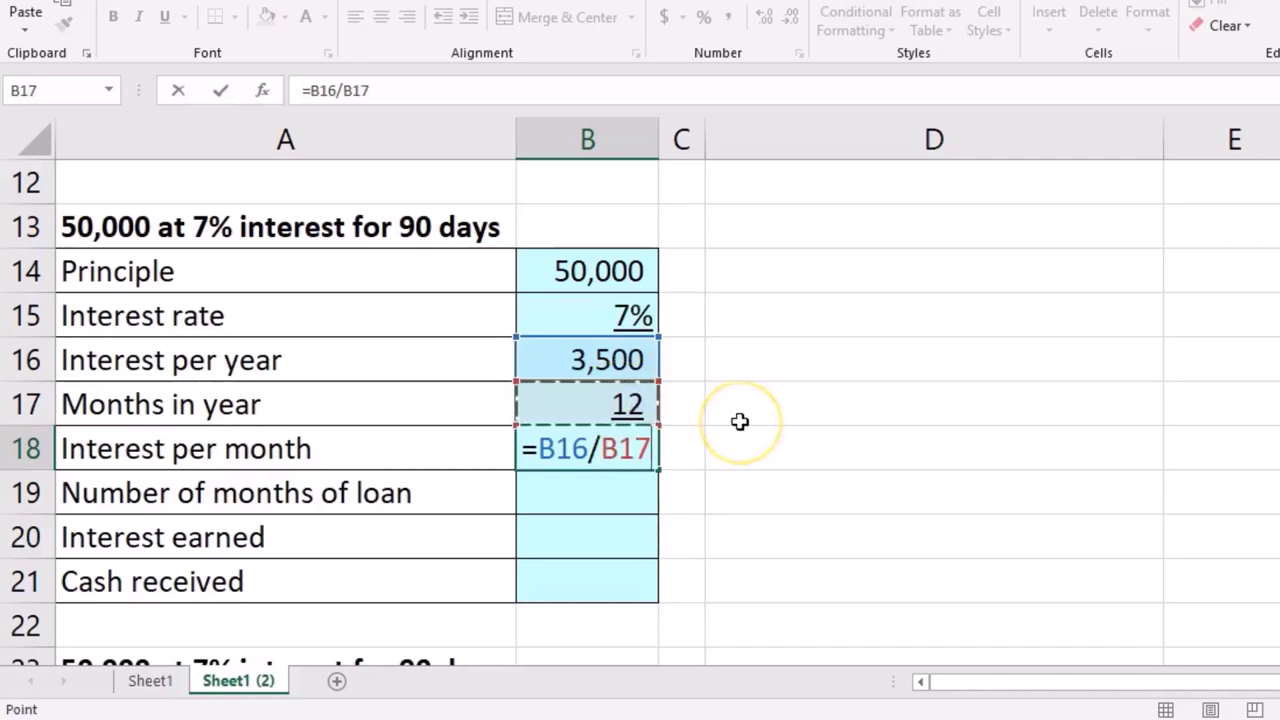
key(Return)
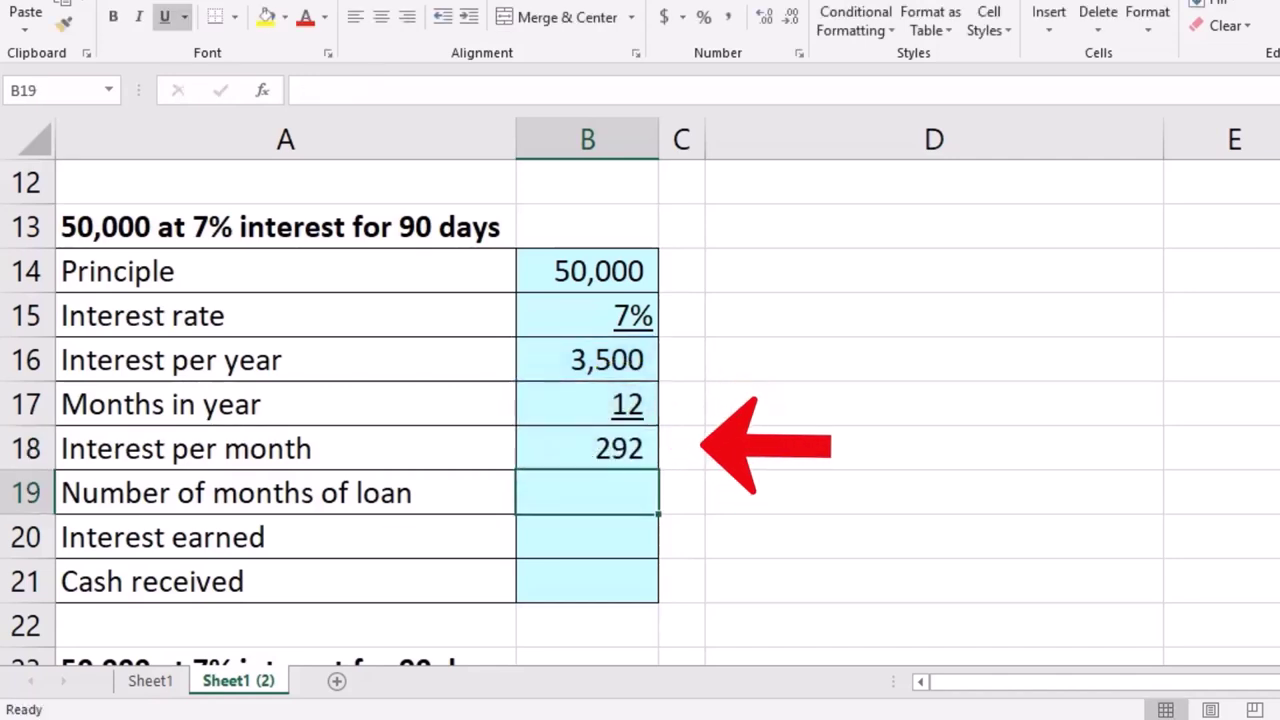
click(634, 449)
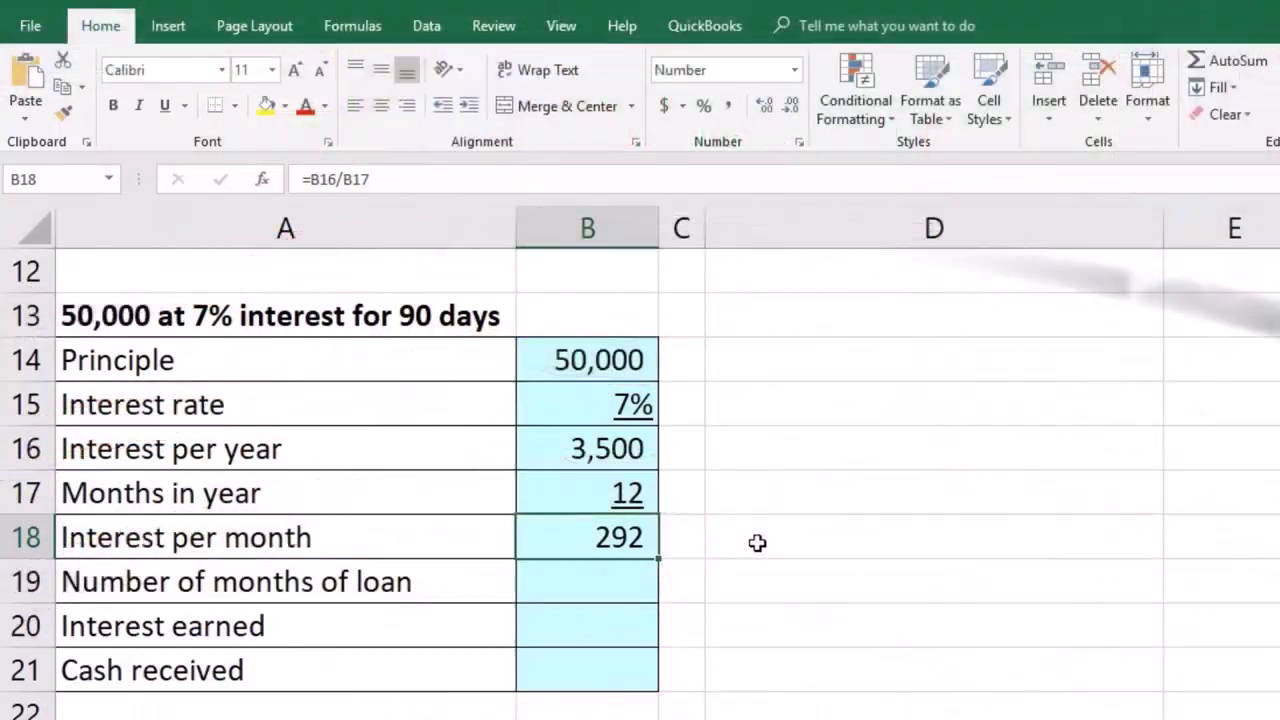
Calculate the number of months of the loan in B19 with =90/30
click(640, 583)
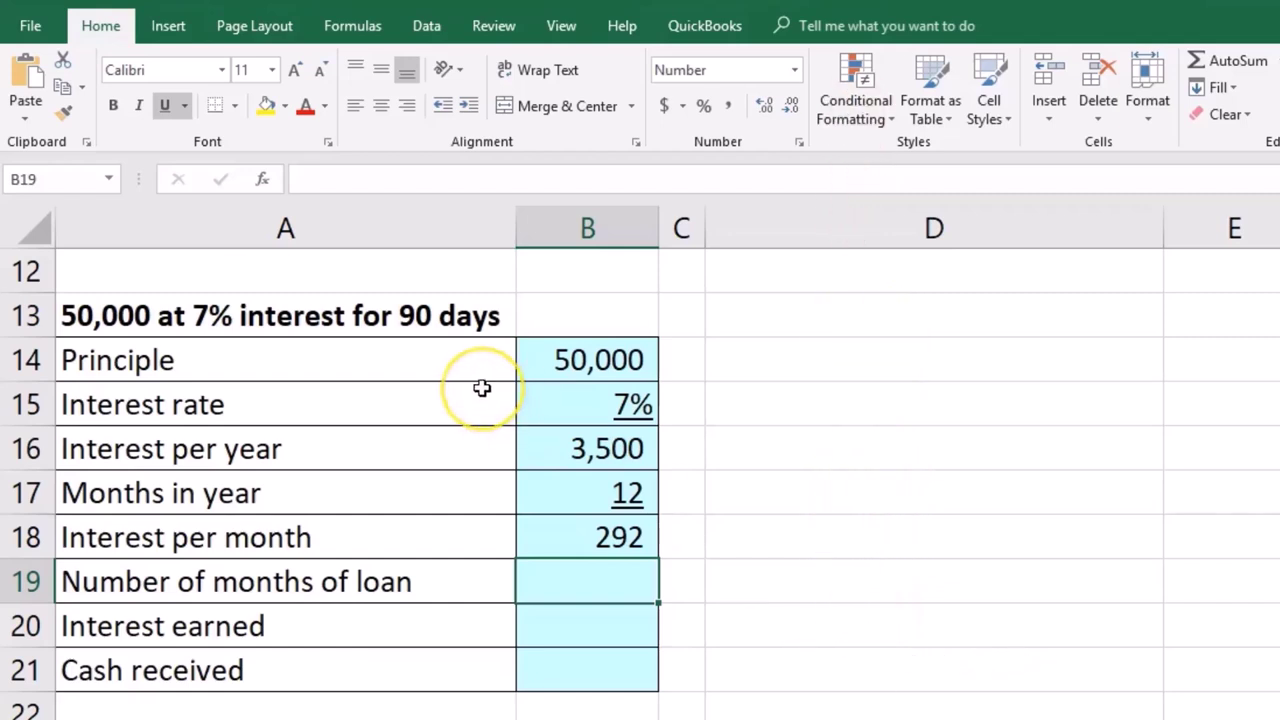
text(=)
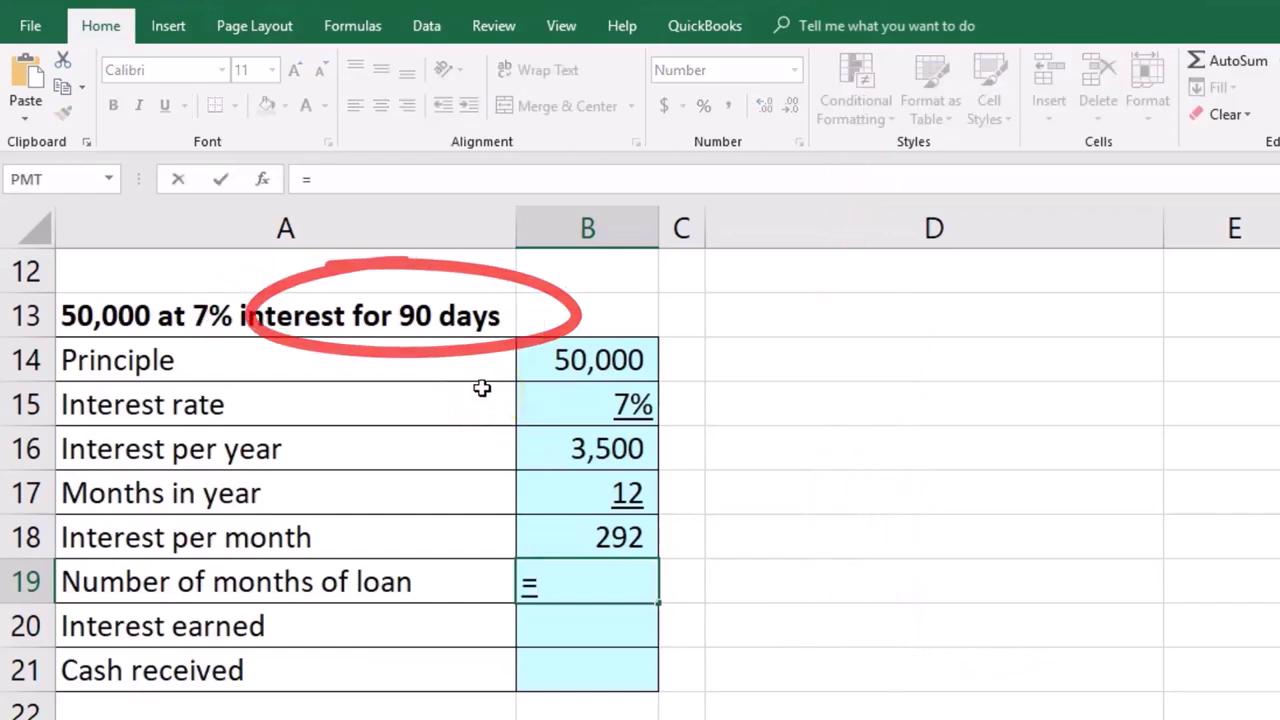
text(90/30)
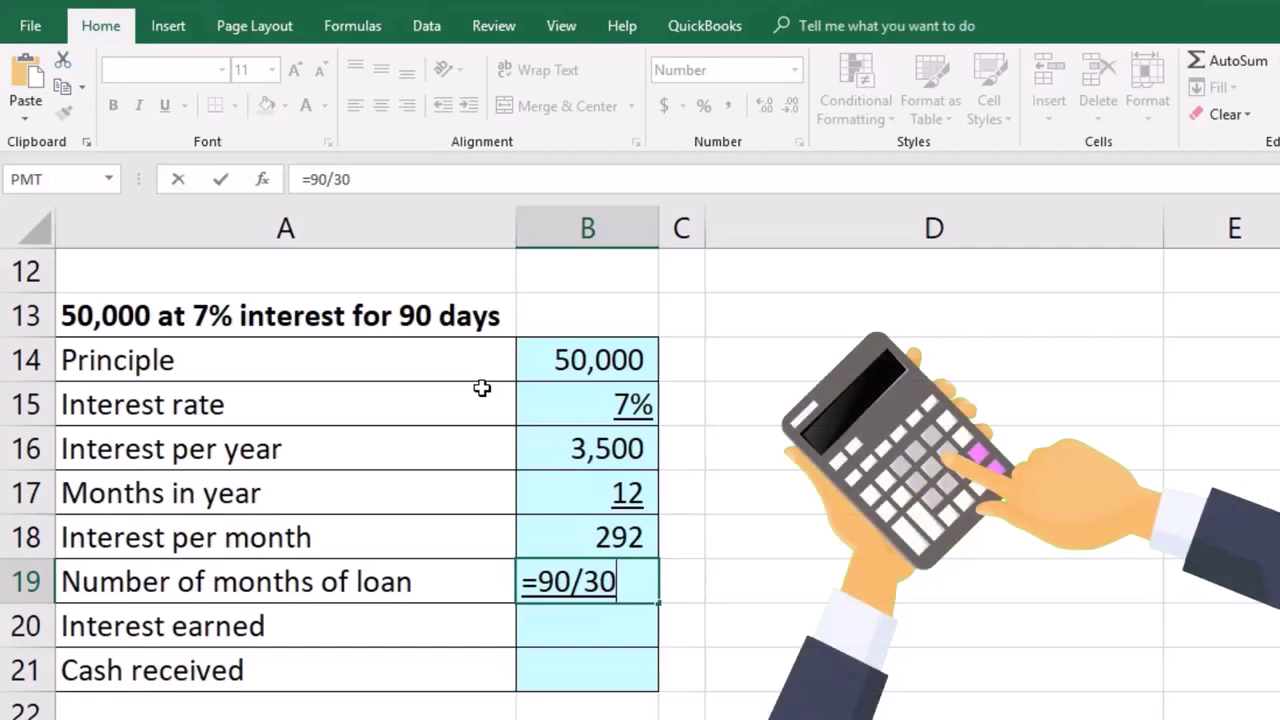
key(Return)
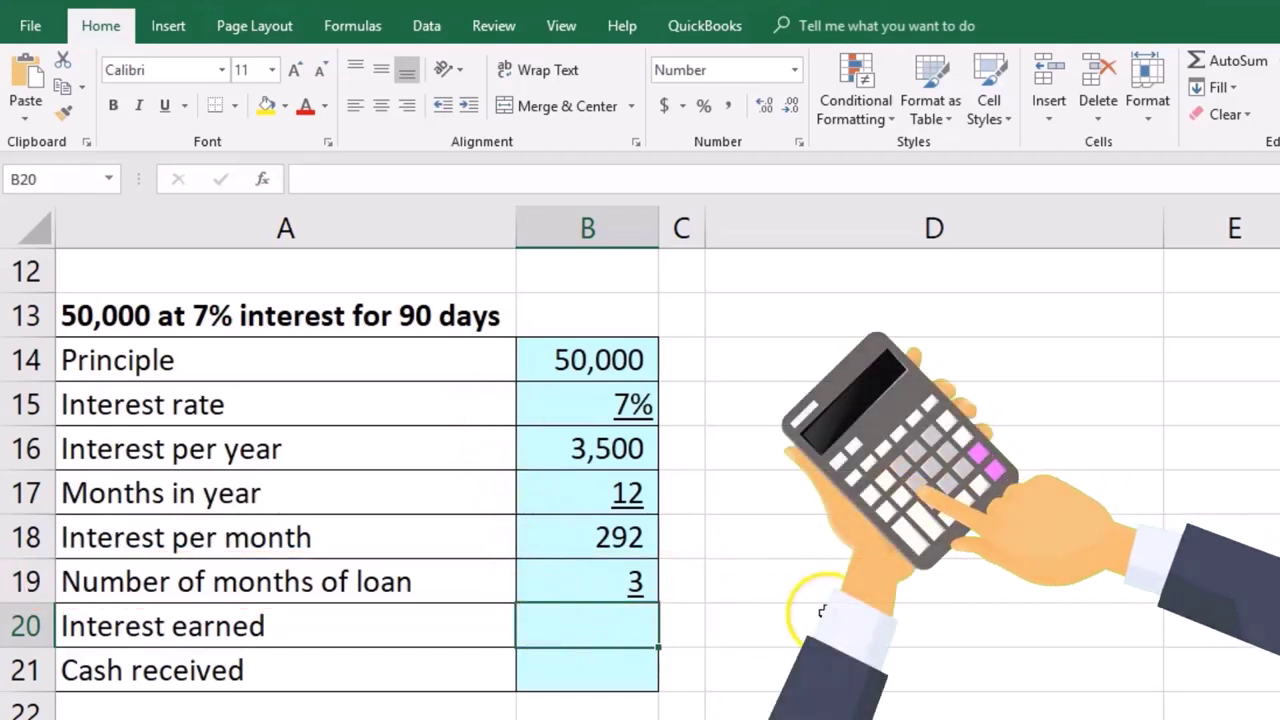
Calculate the interest earned in B20 with =B18*B19 and compare it with the daily method's interest earned in B10
text(=)
click(614, 539)
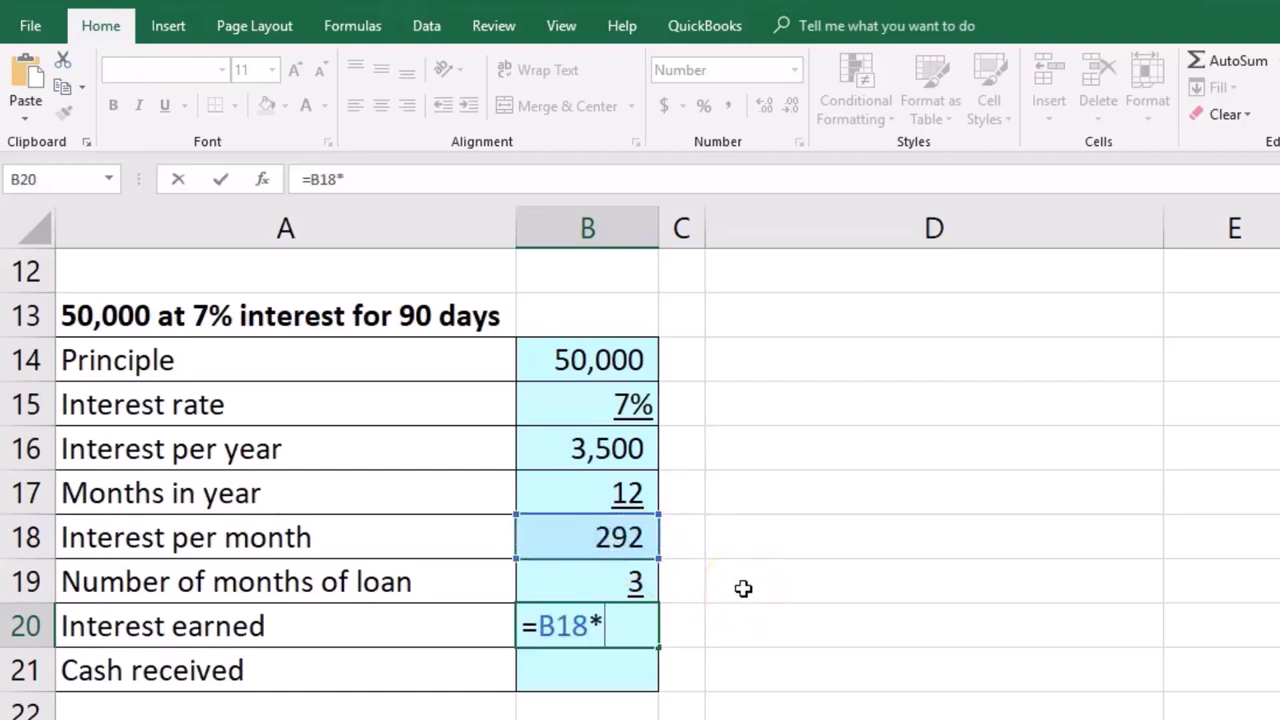
click(643, 580)
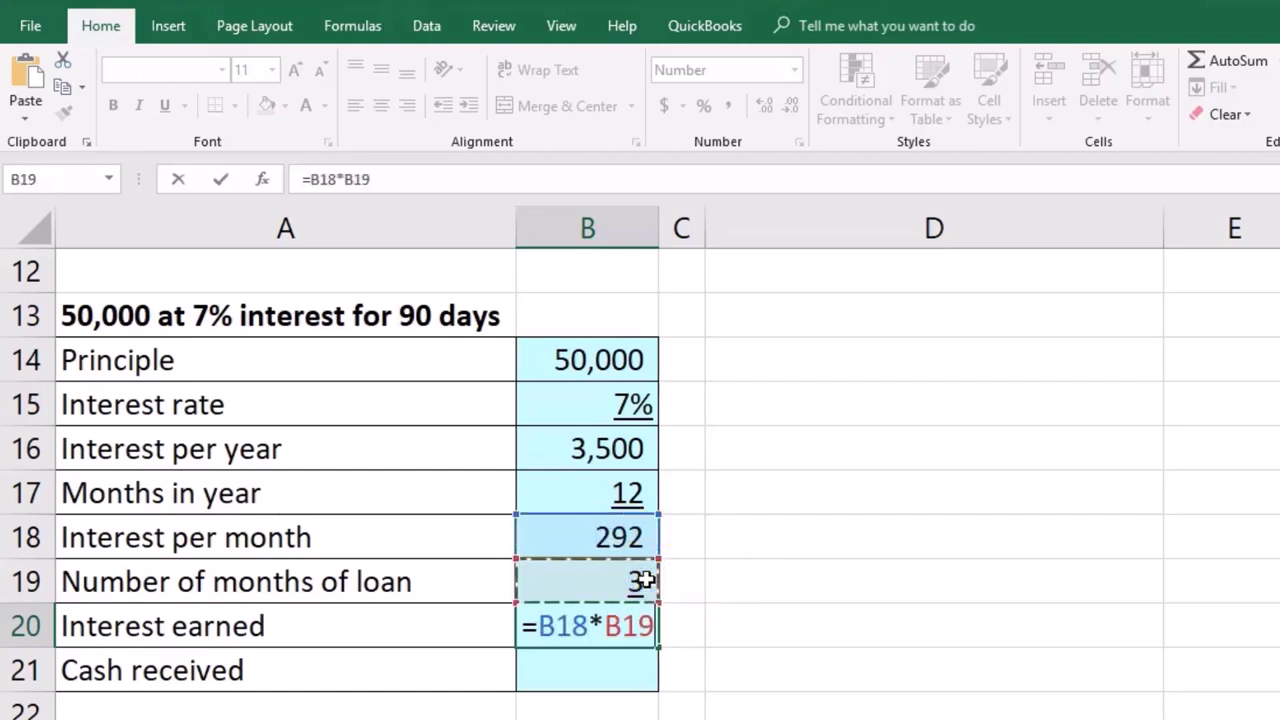
key(Return)
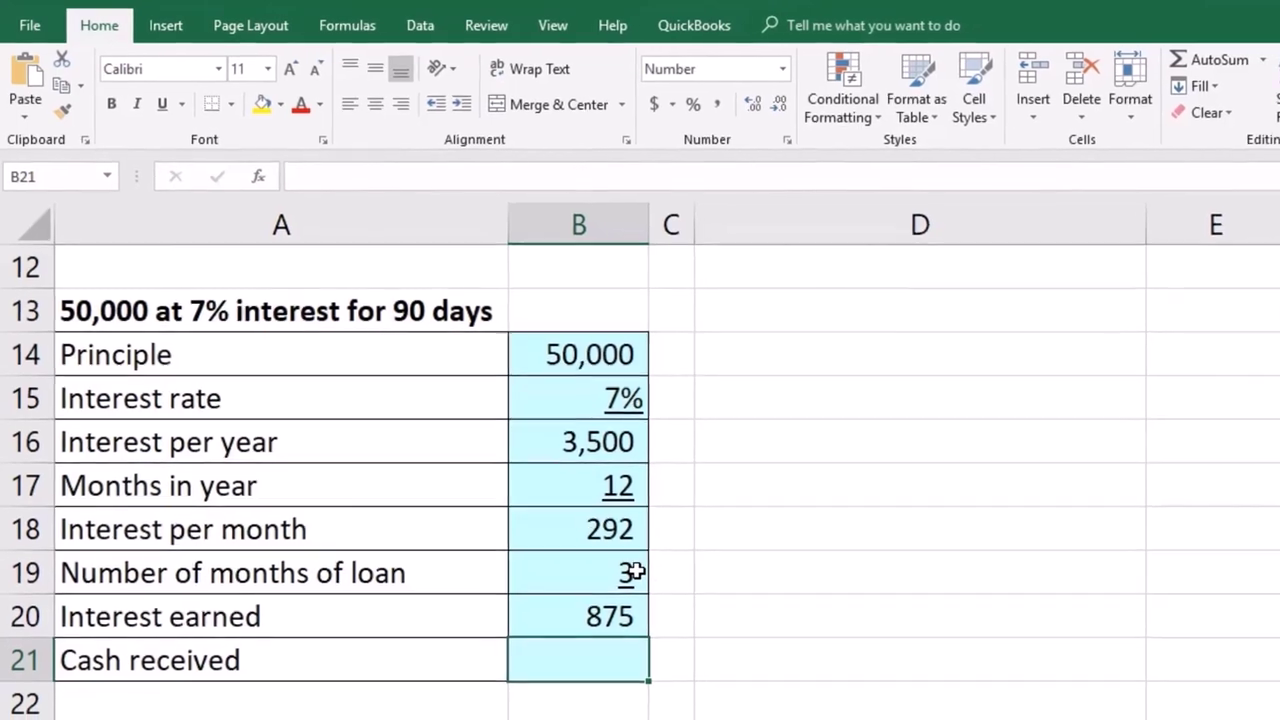
scroll(790, 612, up, 1)
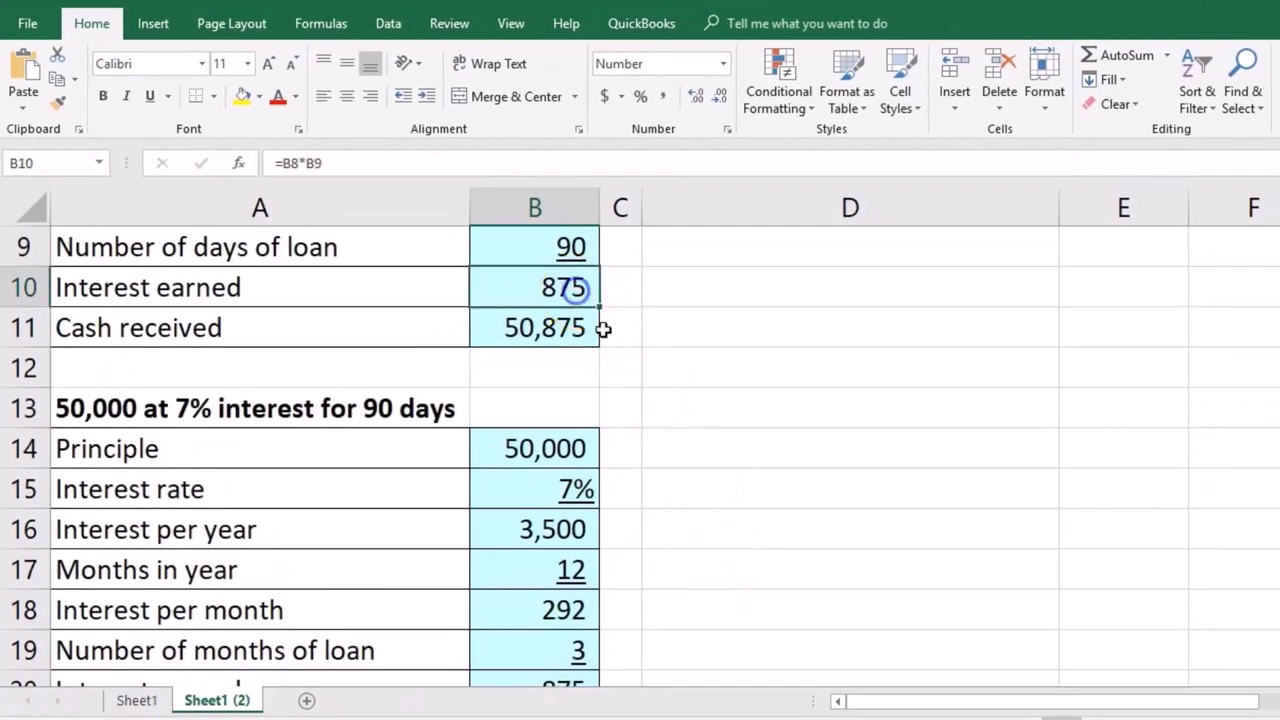
scroll(713, 506, down, 1)
Calculate the cash received in B21 by adding principle and interest earned with =B14+B20
click(565, 531)
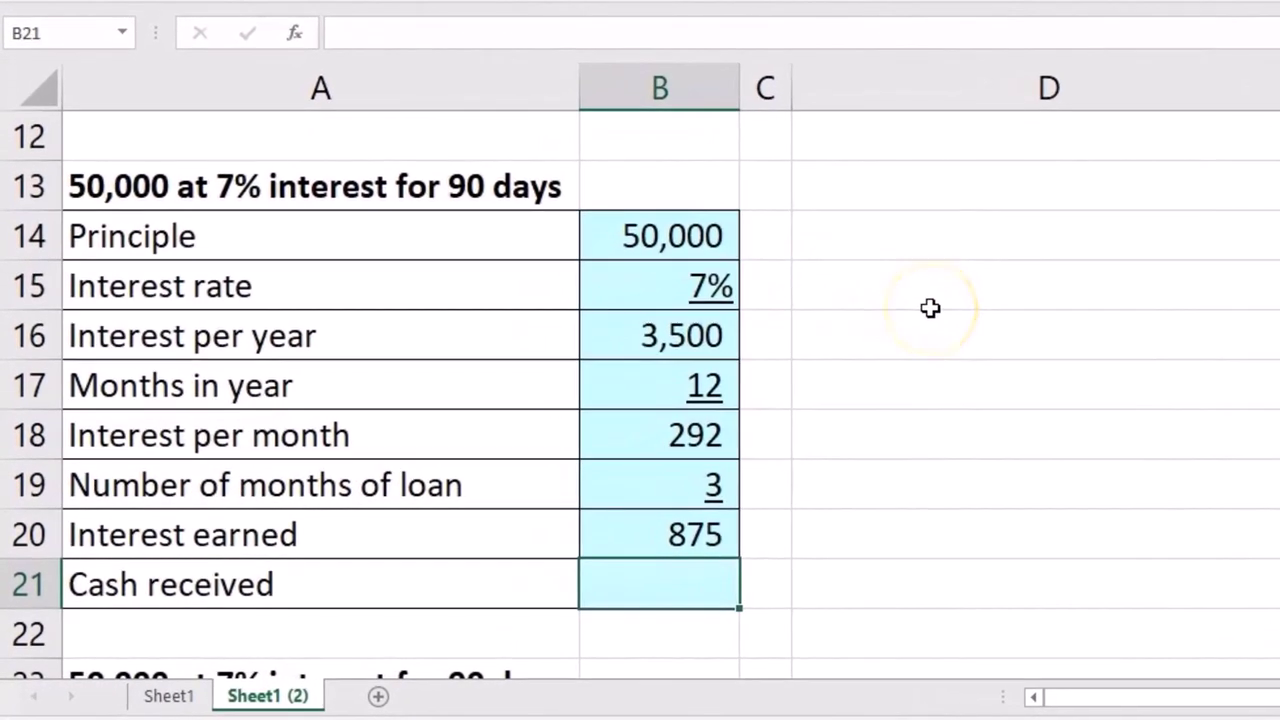
text(=)
click(678, 240)
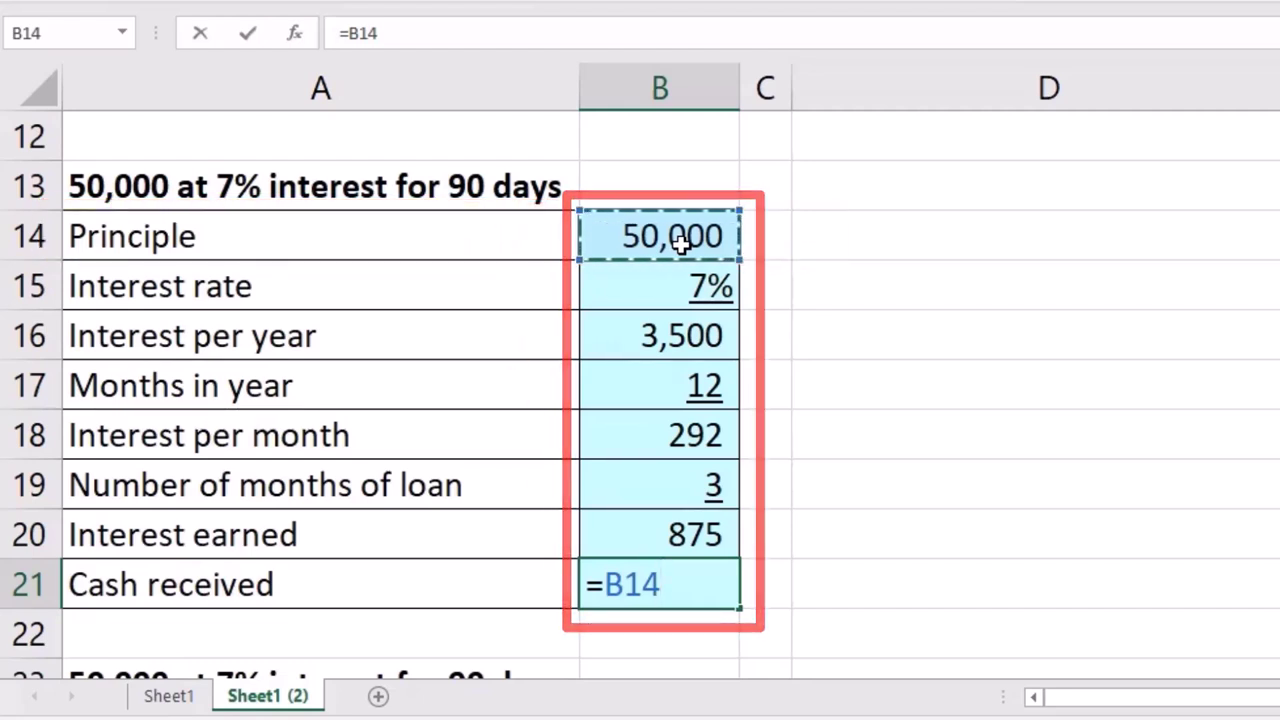
text(+)
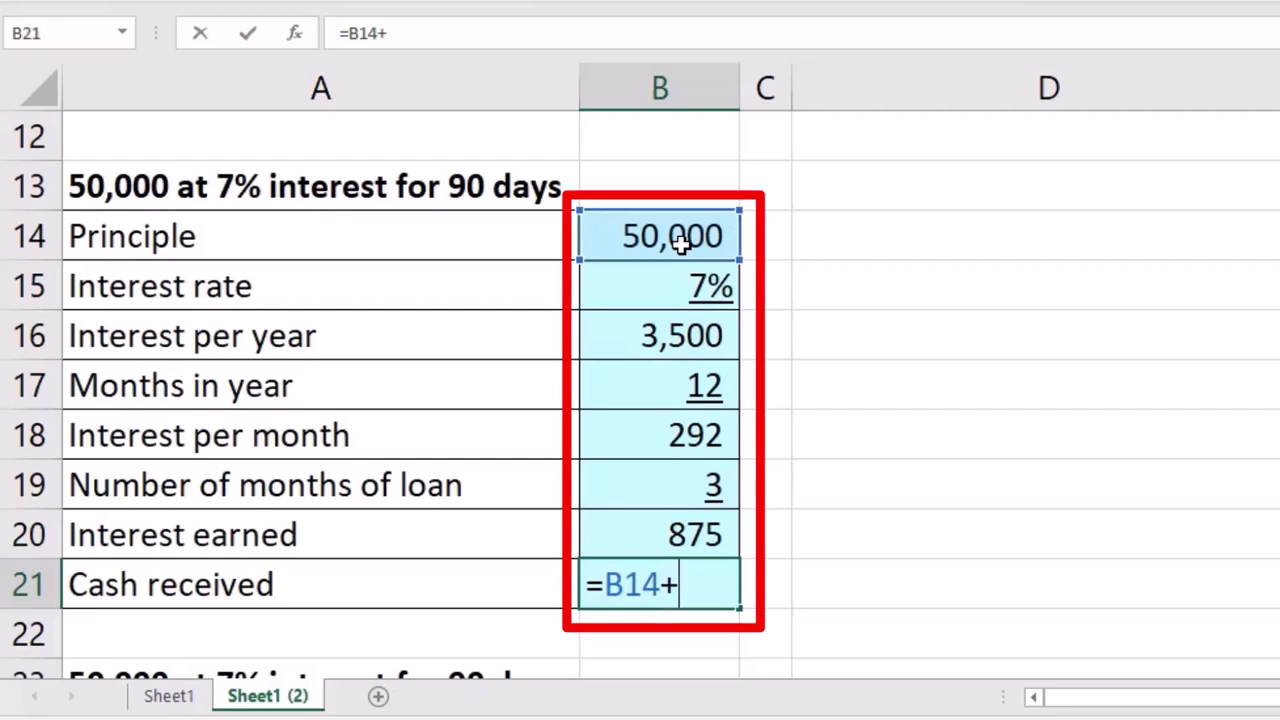
click(697, 534)
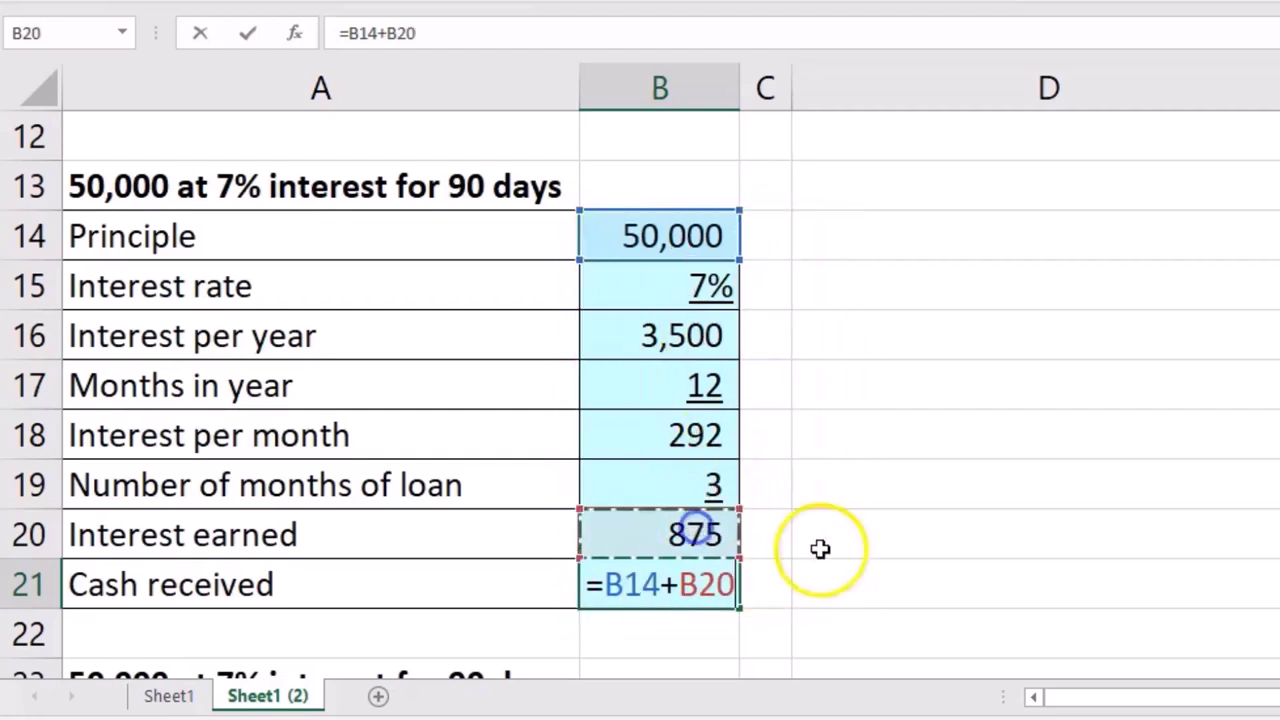
key(Return)
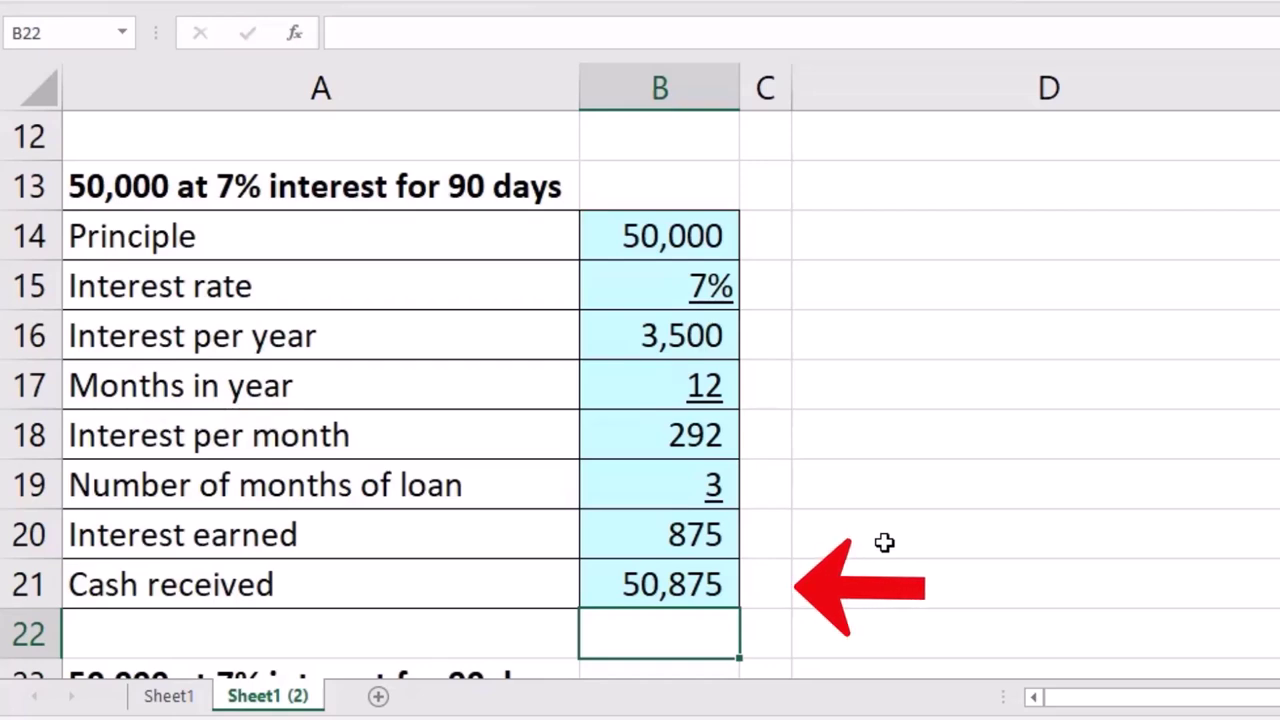
In the table starting at row 23, enter 90 days in loan term in B24 and =12*30 for the days in year in B25
scroll(884, 542, down, 1)
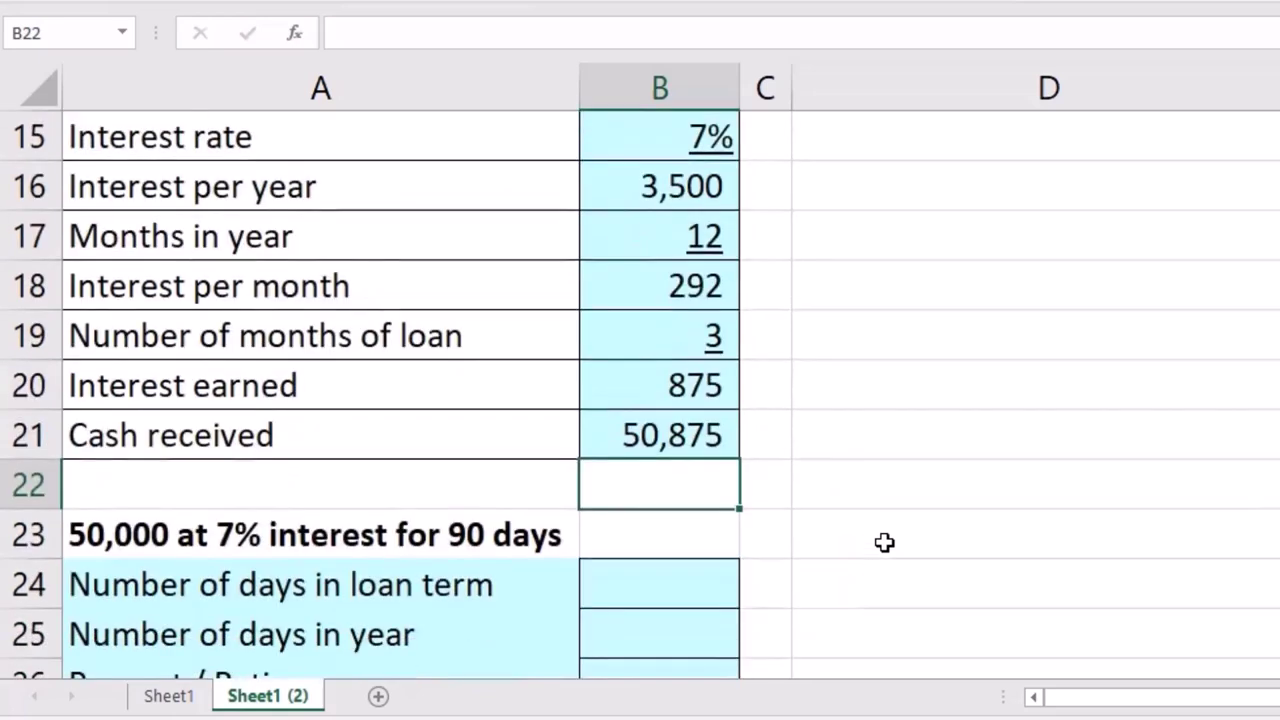
scroll(884, 542, down, 1)
scroll(884, 542, down, 1)
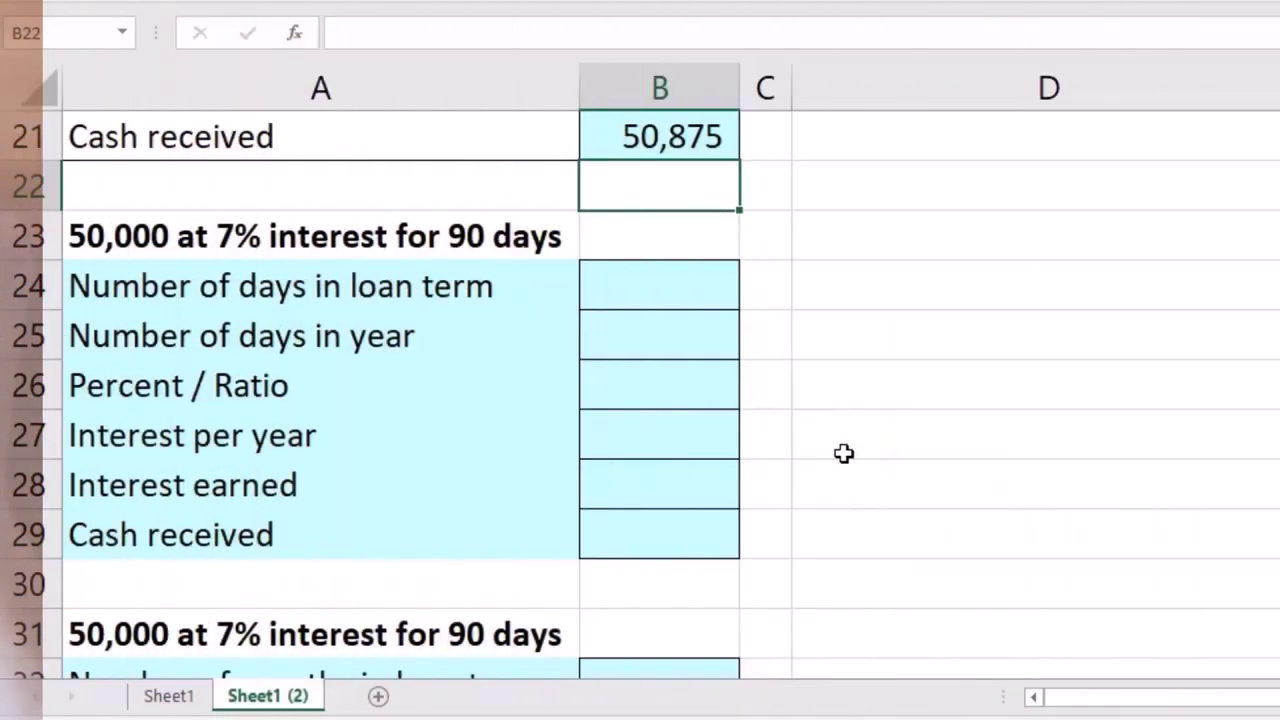
click(646, 291)
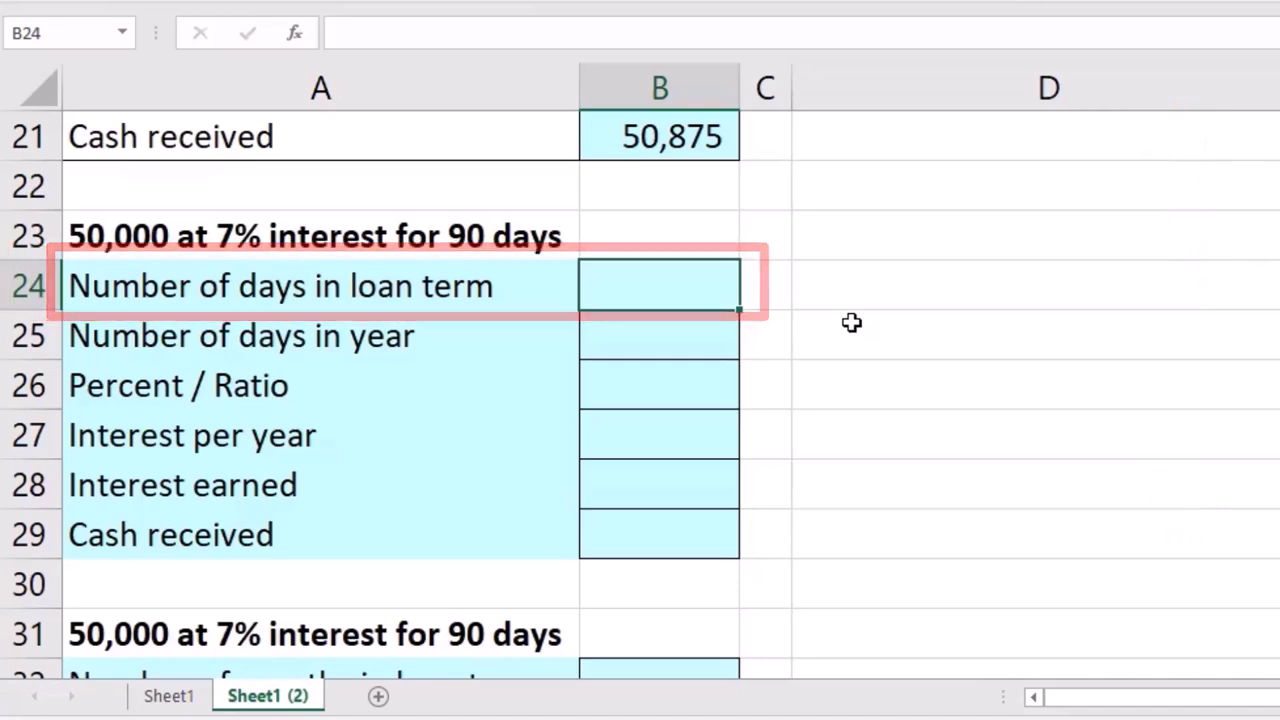
text(90)
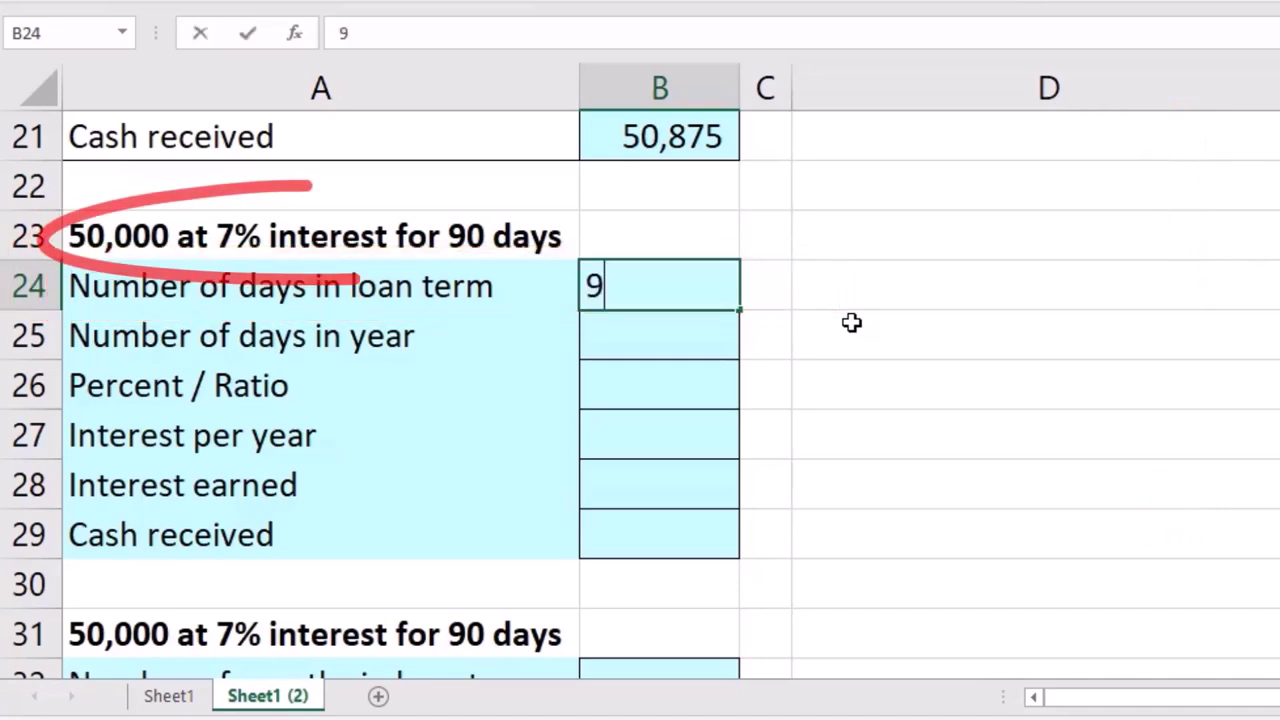
key(Return)
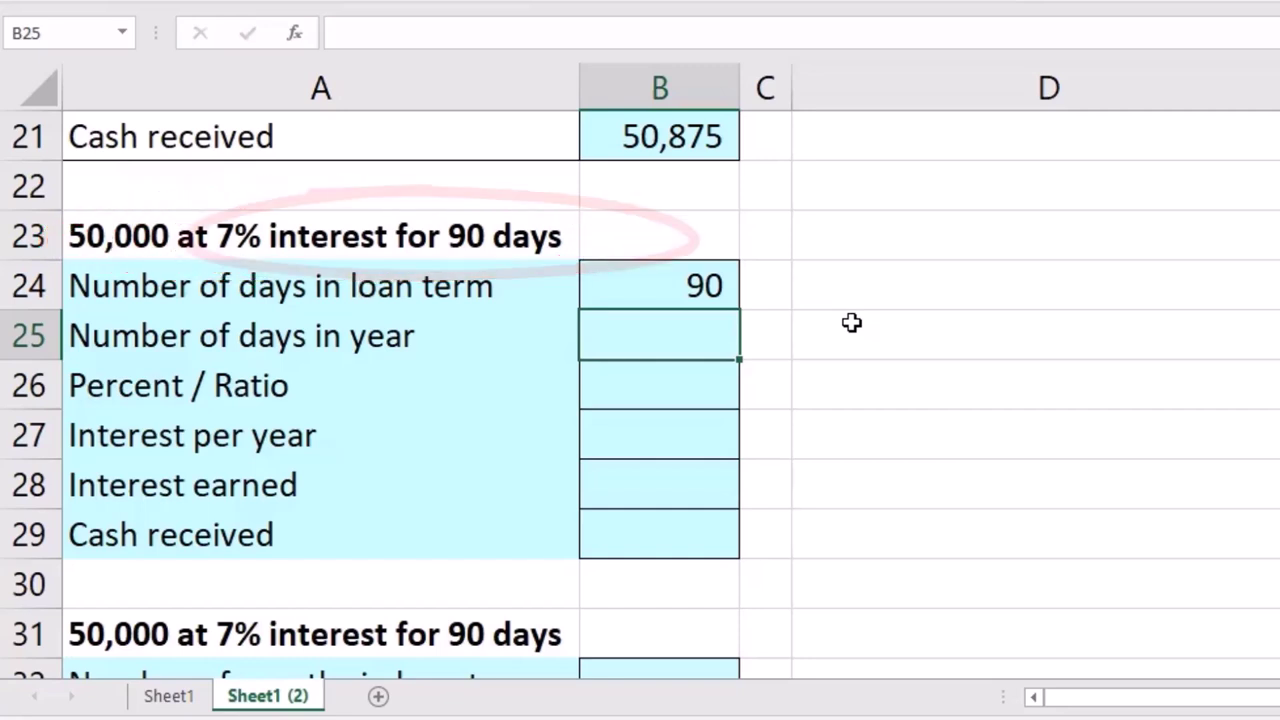
text(=)
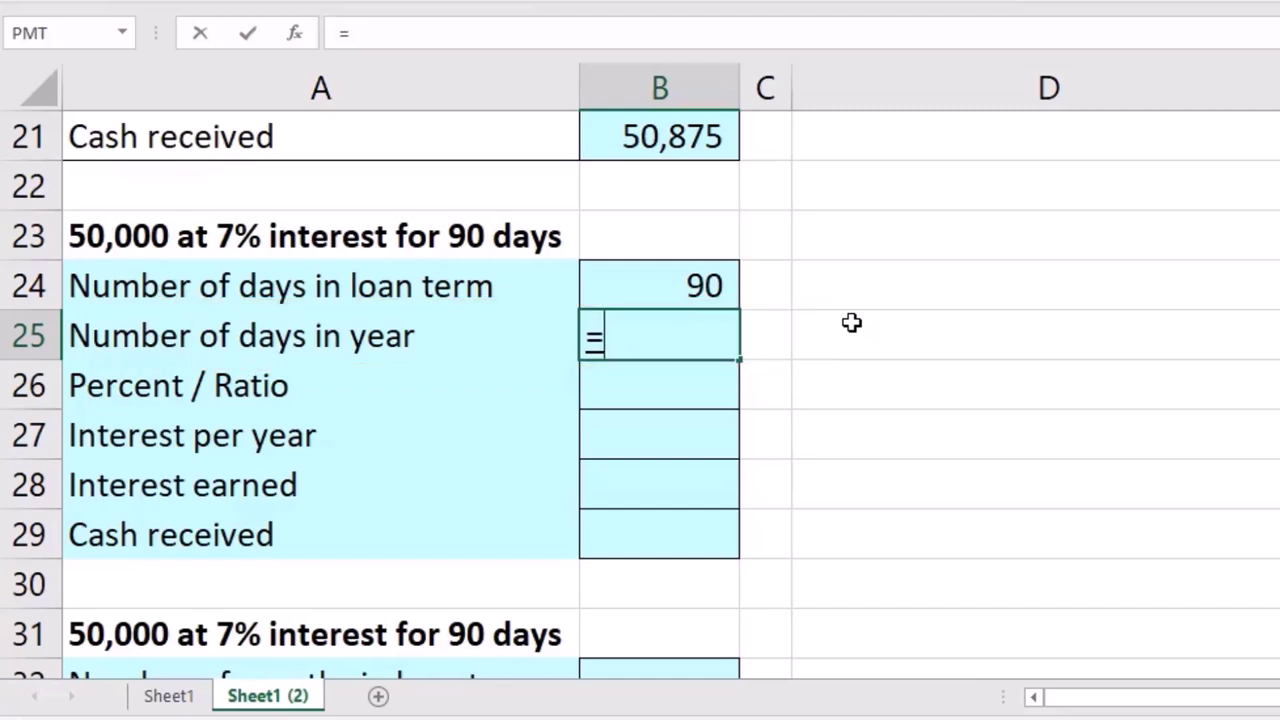
text(12*3)
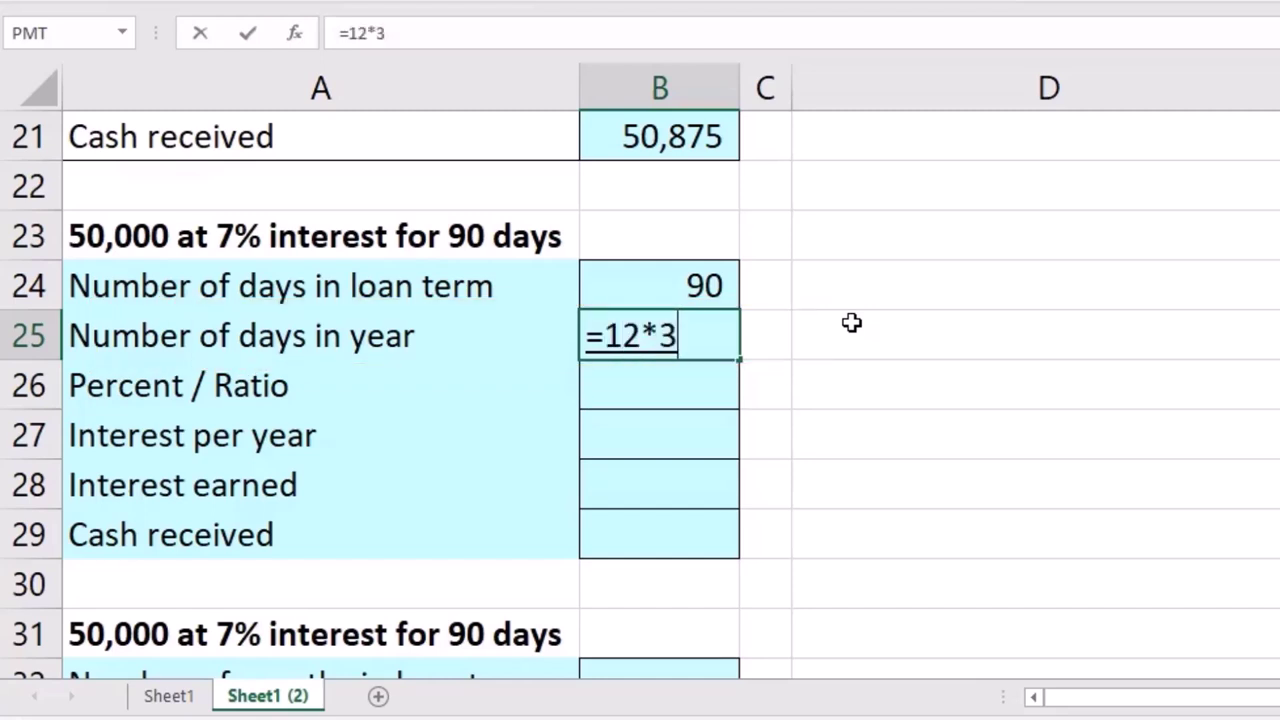
text(0)
key(Return)
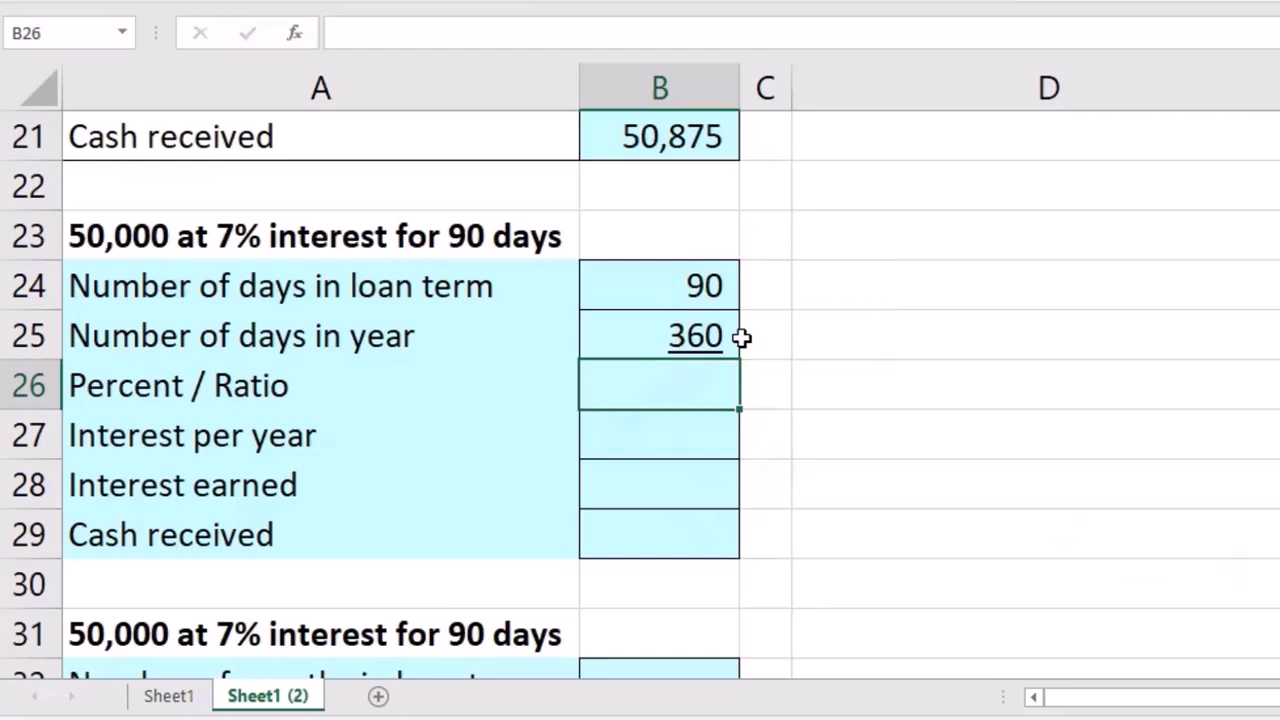
Calculate the percent/ratio in B26 with =B24/B25 and format it to two decimal places
text(=)
click(695, 288)
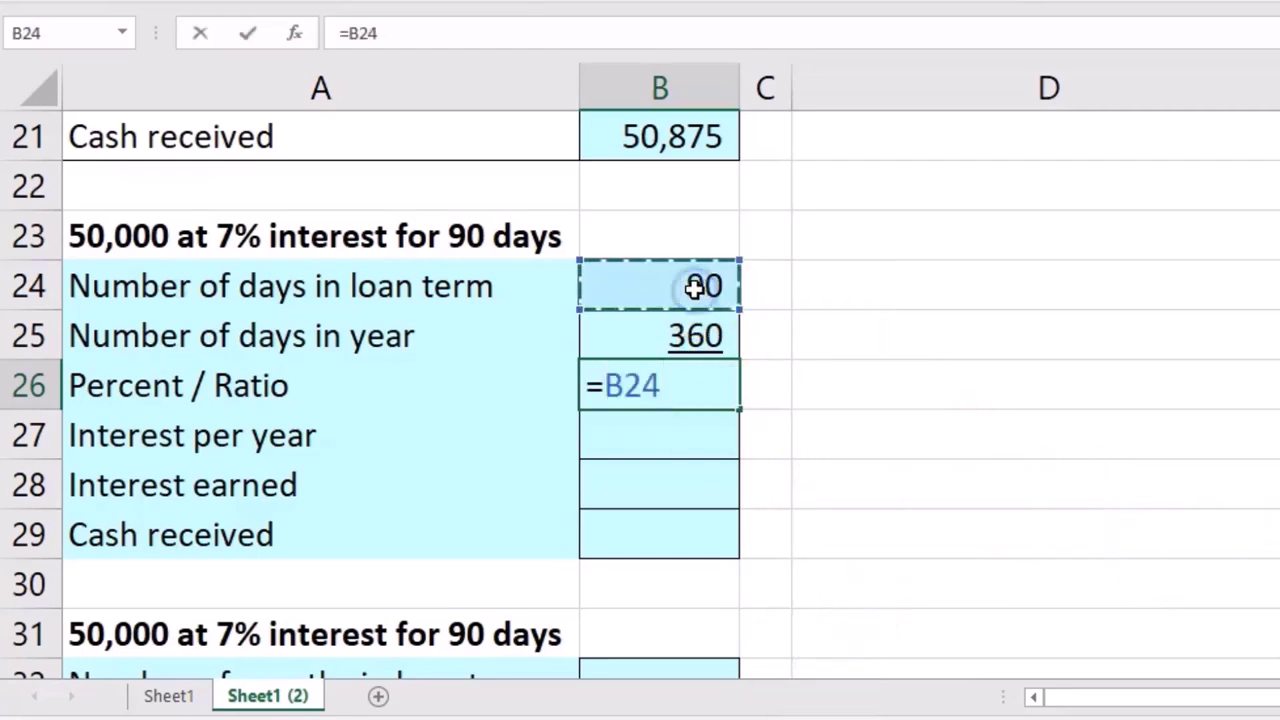
text(/)
click(620, 342)
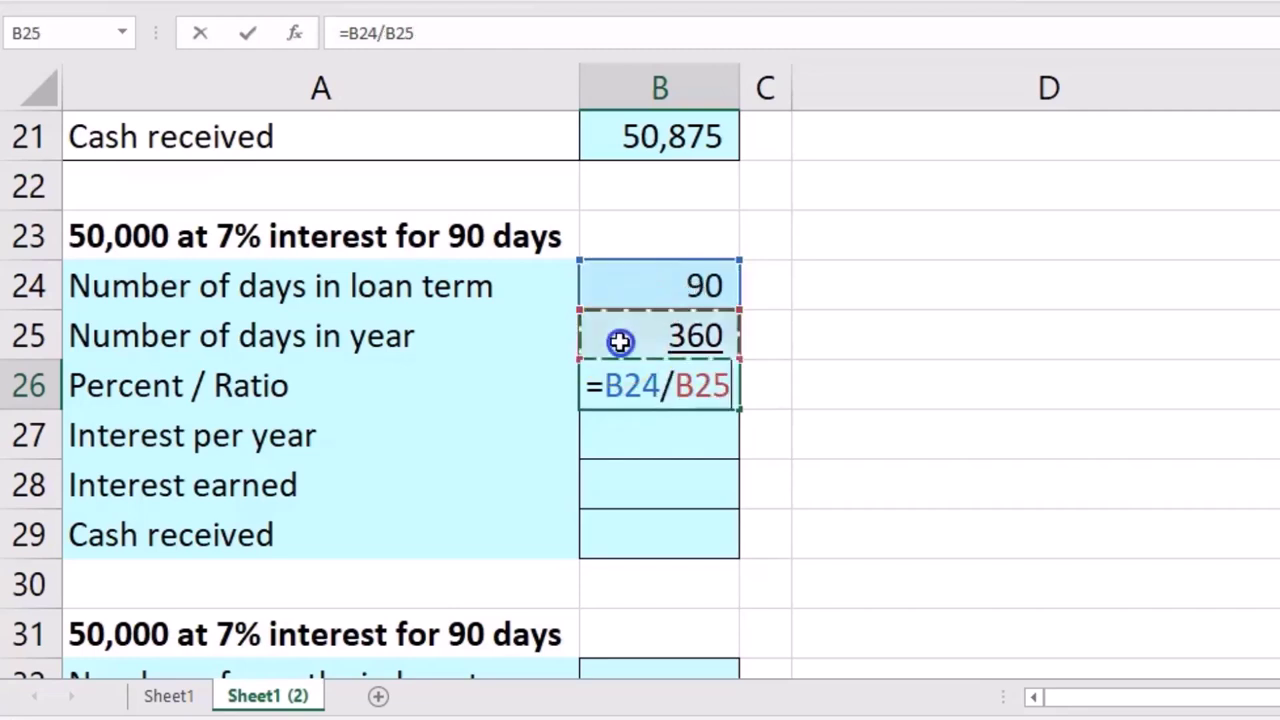
key(Return)
click(700, 390)
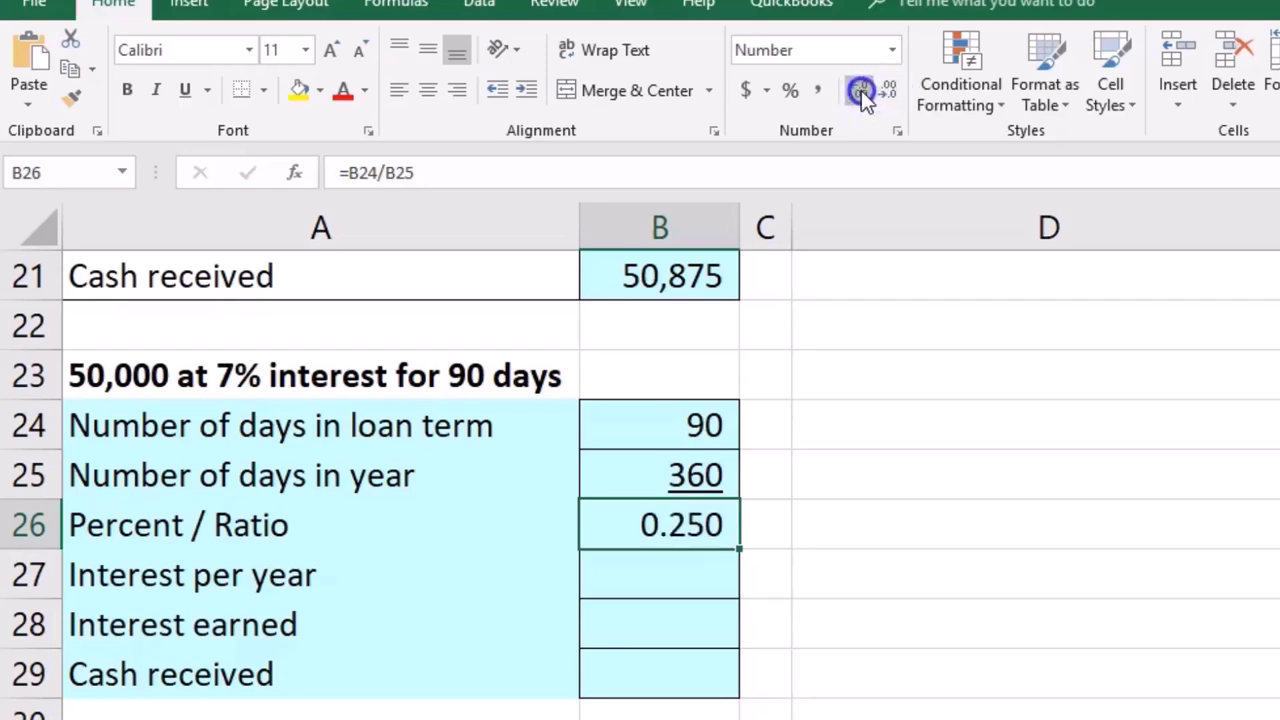
click(888, 92)
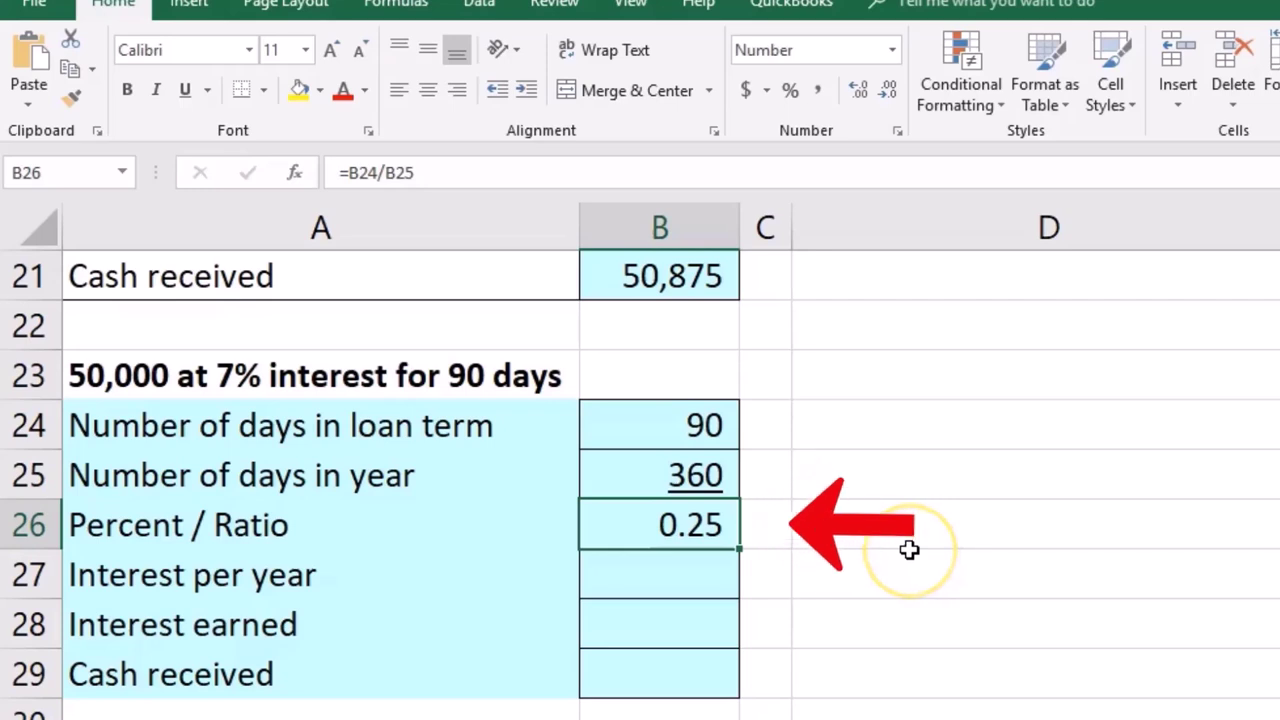
Calculate the interest per year in B27 with =50000*.07
click(735, 575)
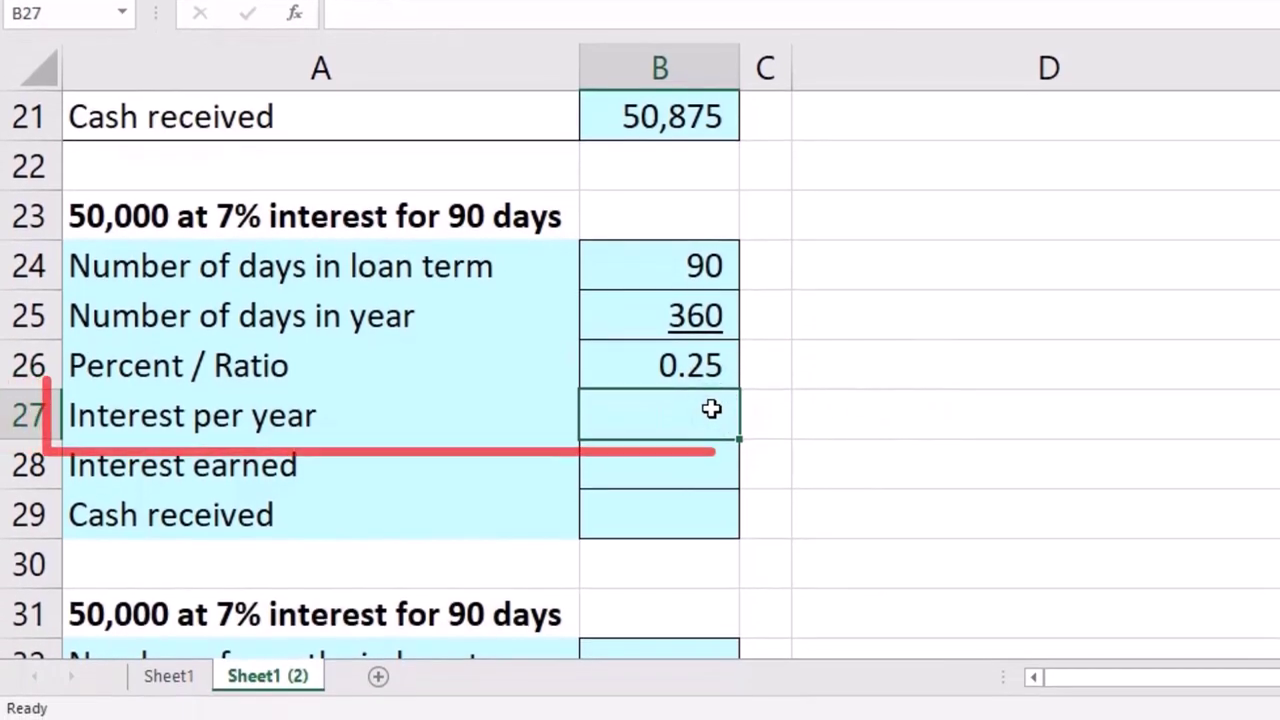
scroll(759, 461, up, 2)
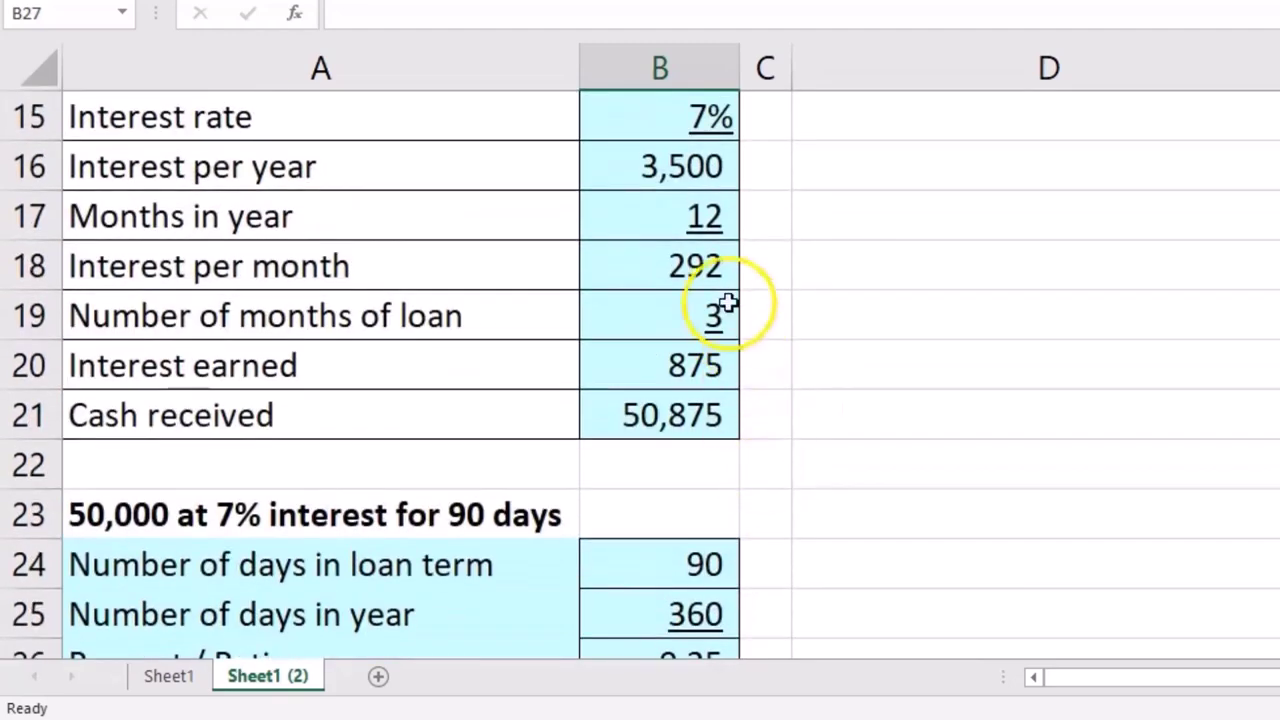
scroll(877, 351, down, 2)
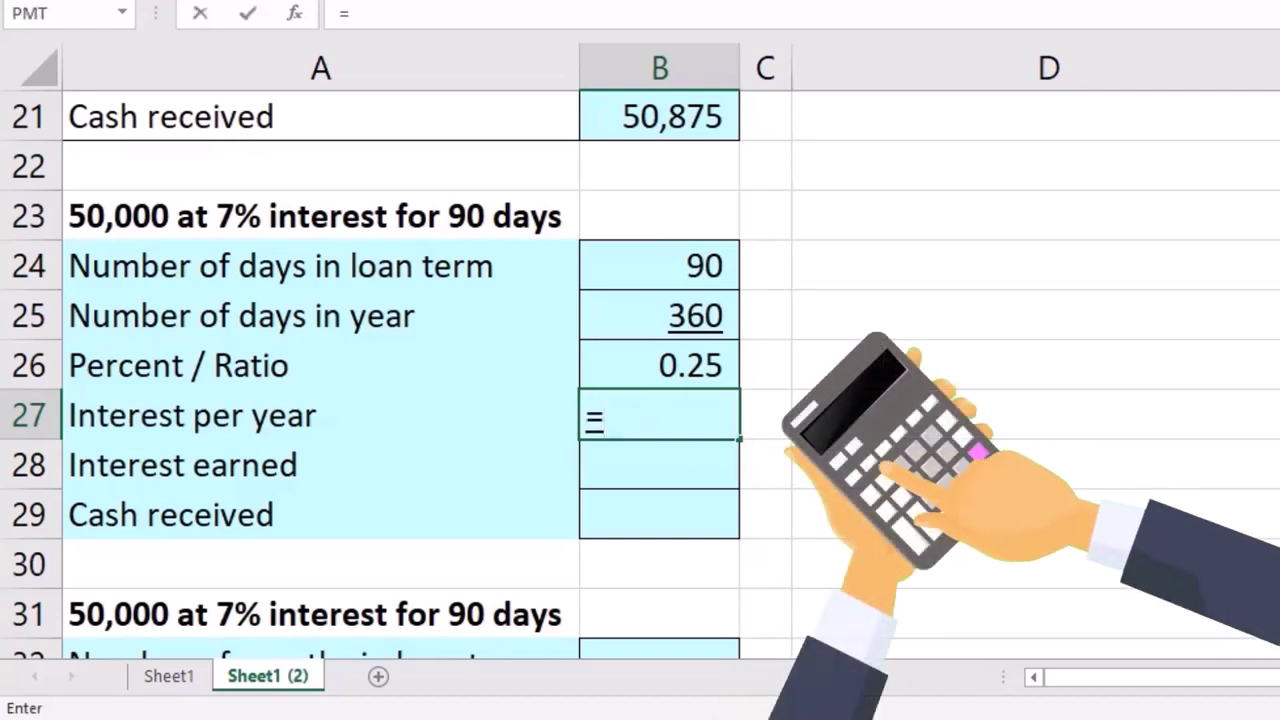
text(50000*.07)
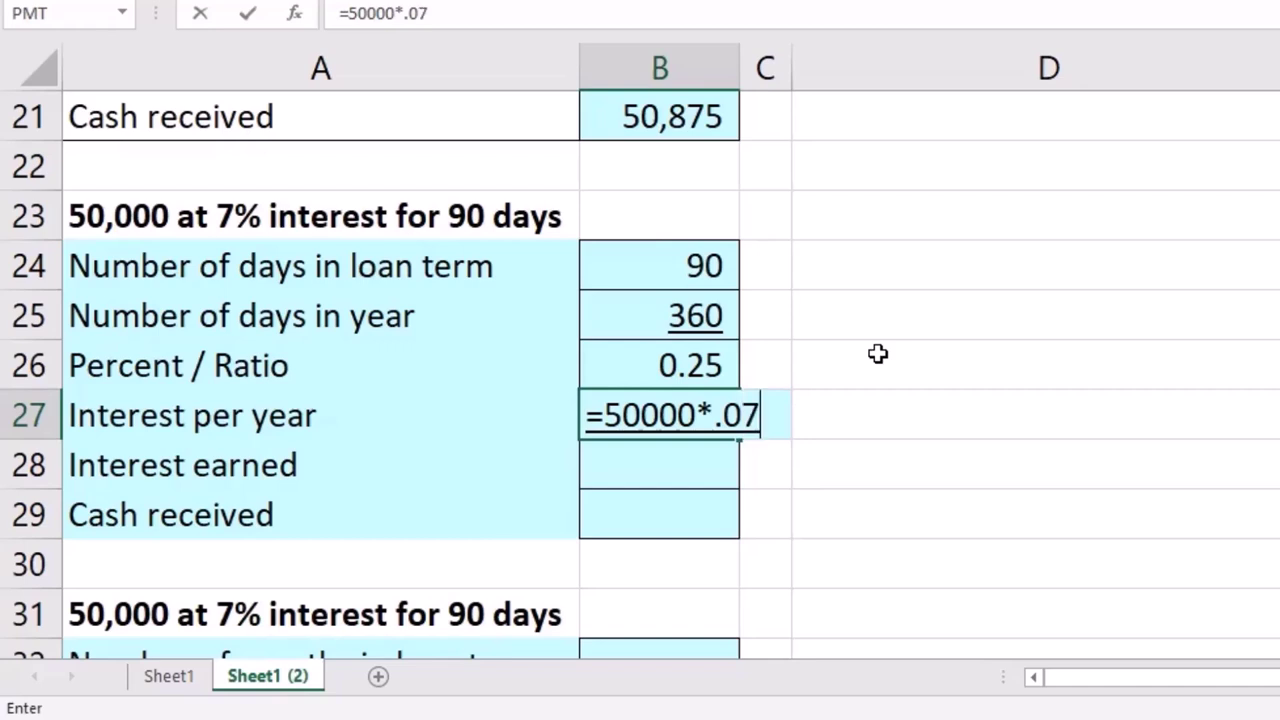
key(Return)
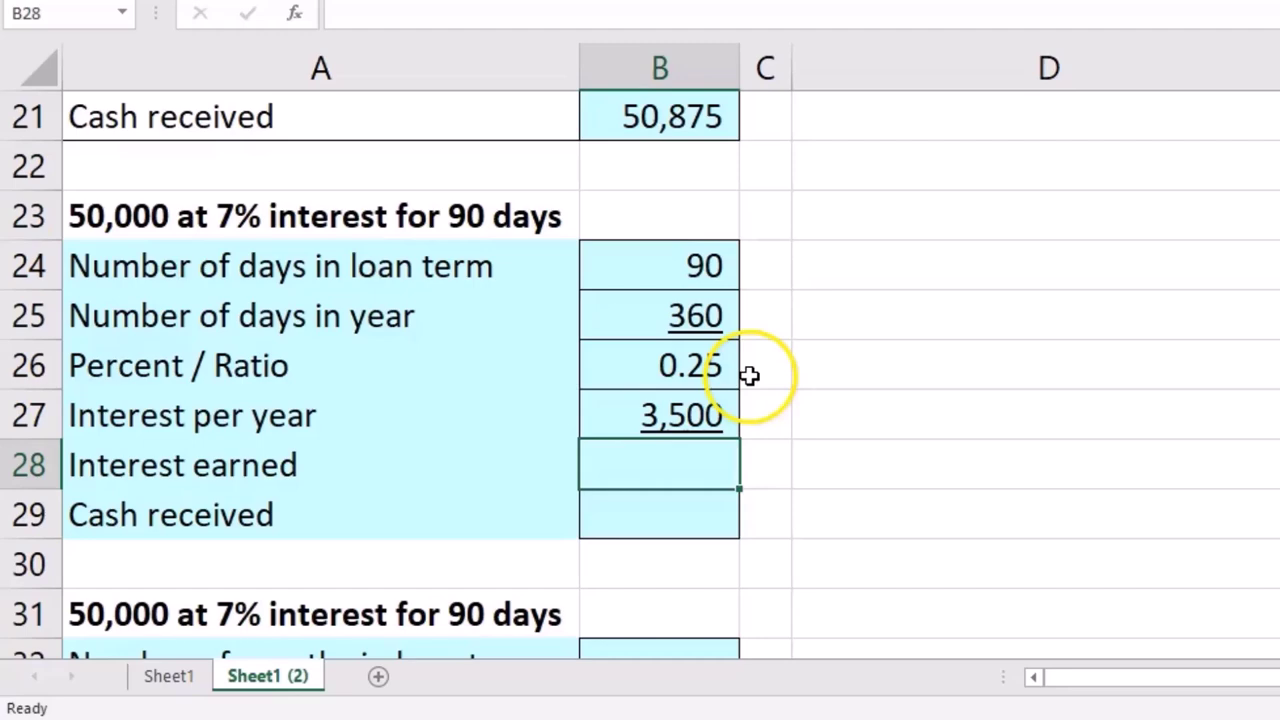
Review the daily and monthly calculations above, and calculate the interest earned in B28 with =B26*B27
scroll(767, 395, up, 3)
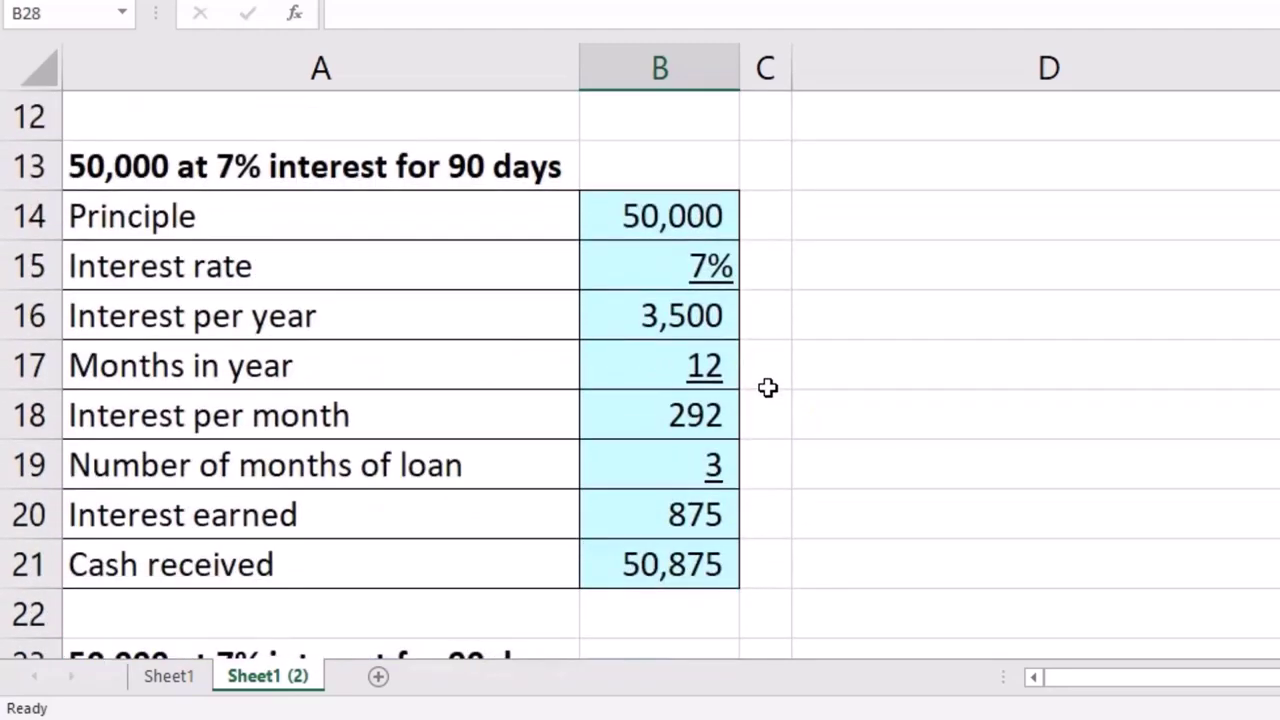
scroll(767, 388, up, 3)
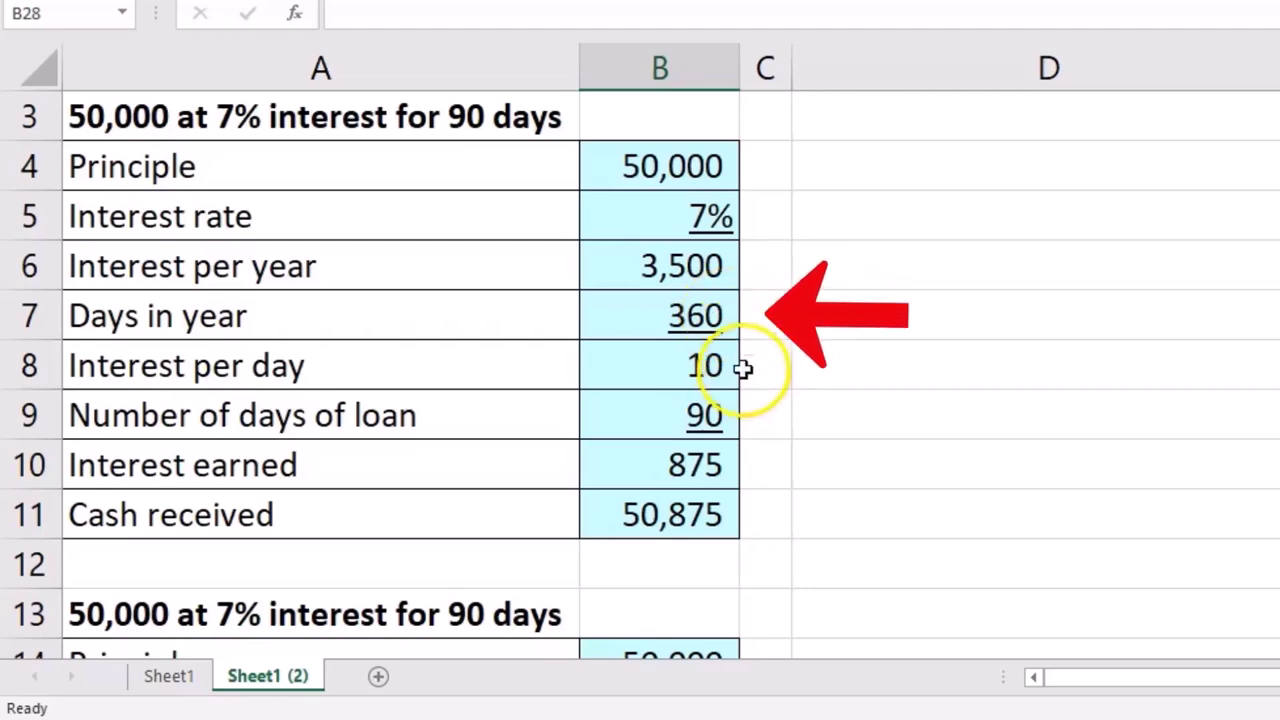
scroll(780, 452, down, 6)
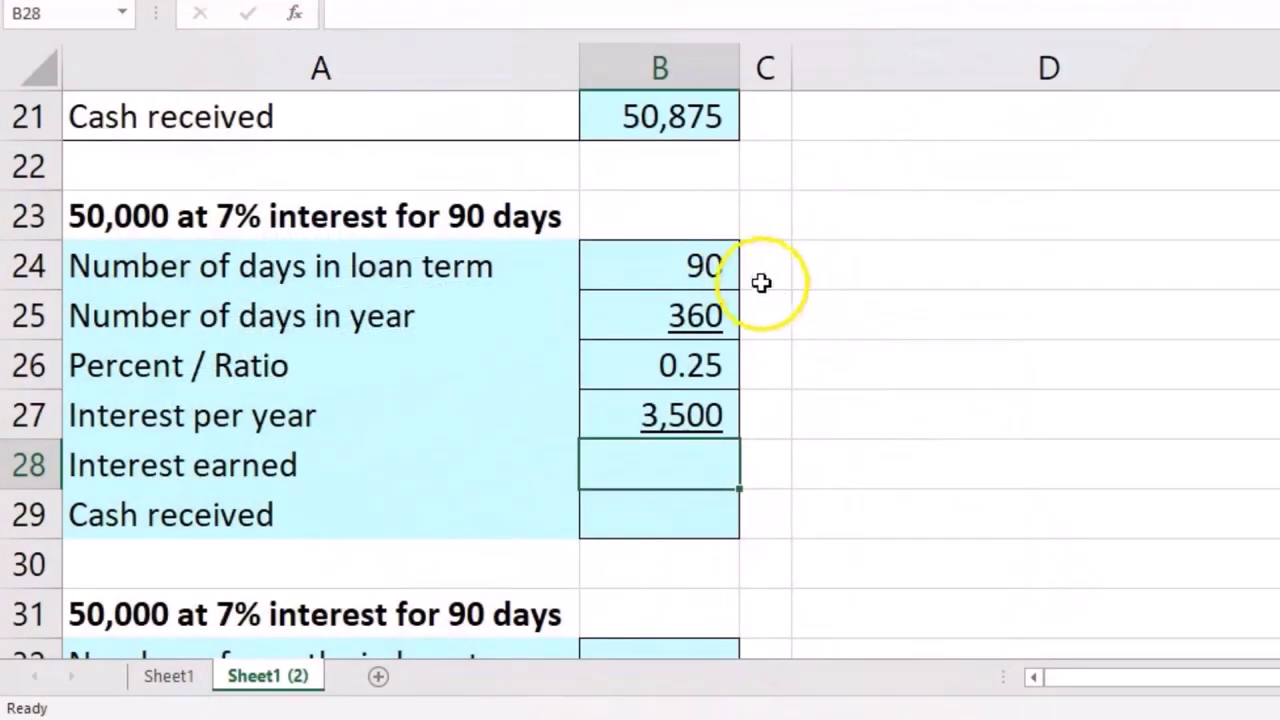
click(736, 370)
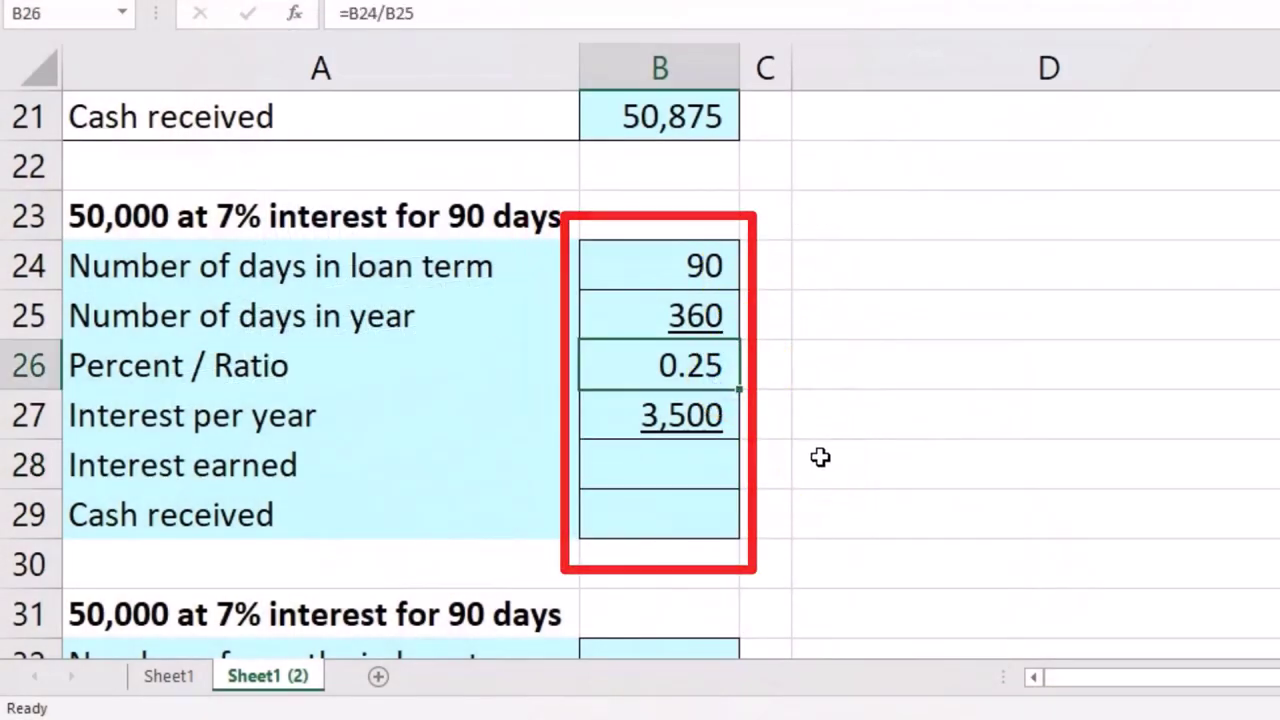
click(724, 463)
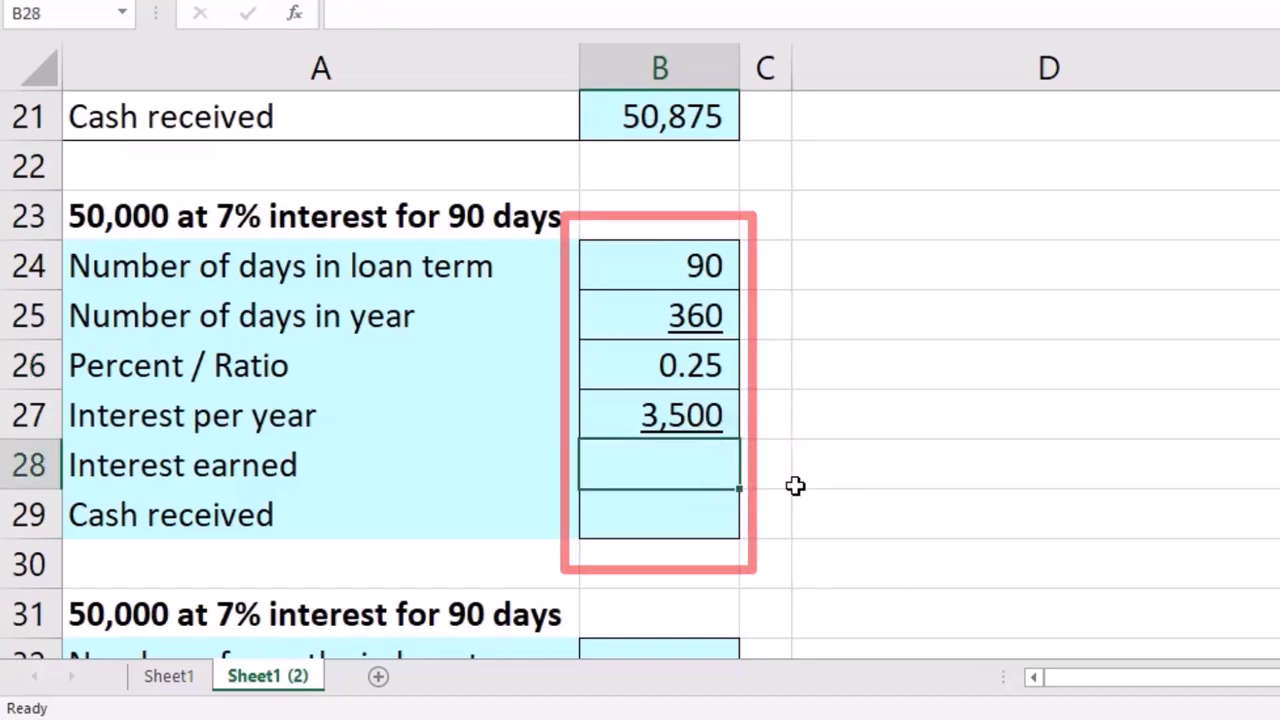
text(=)
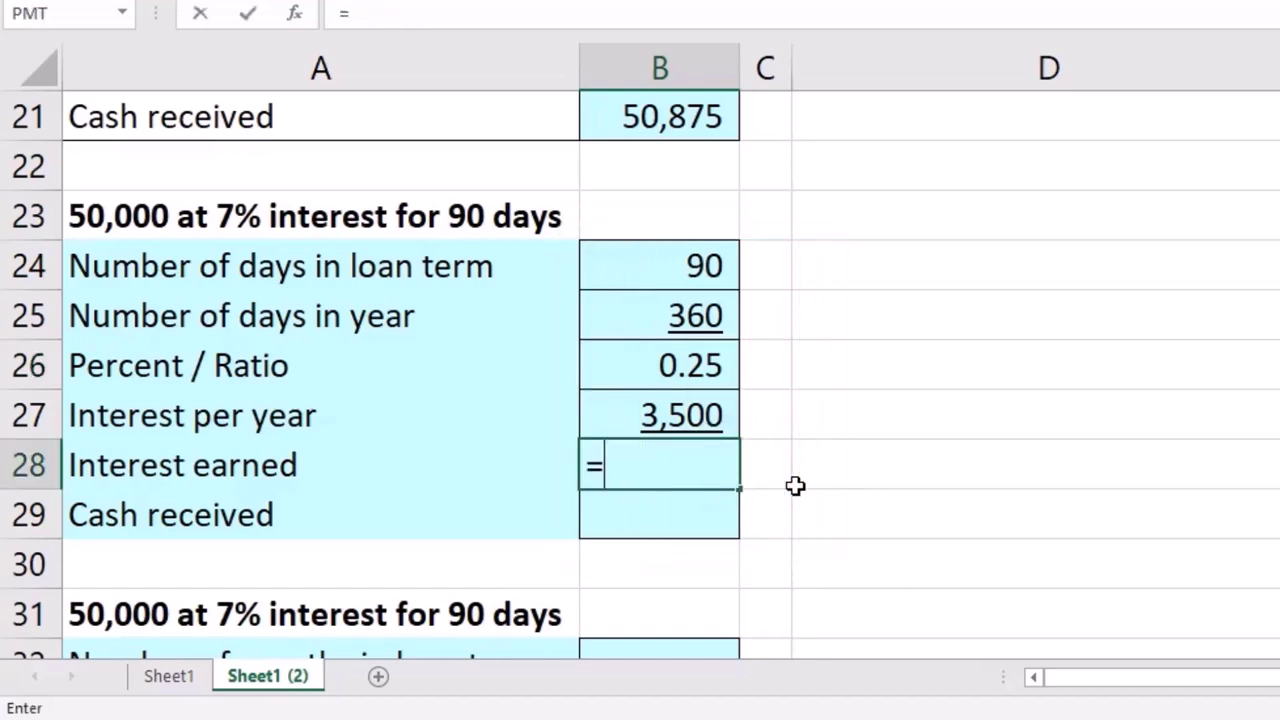
click(690, 380)
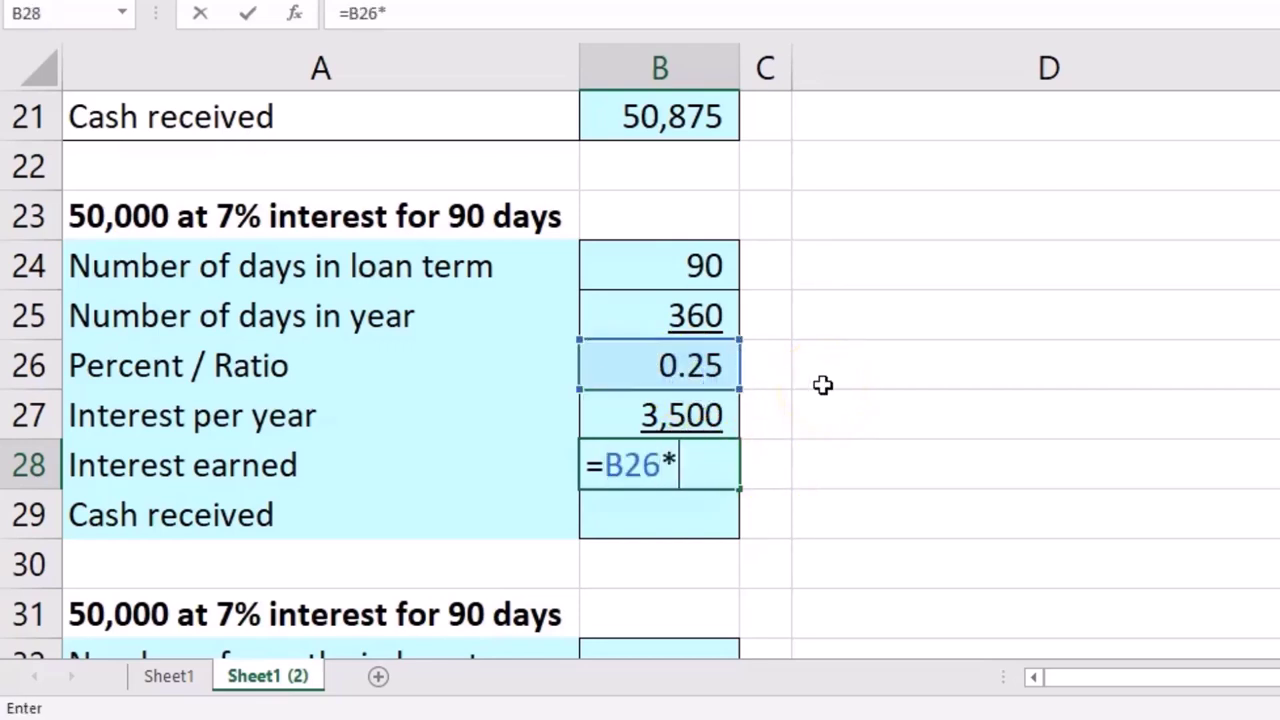
click(710, 400)
key(Return)
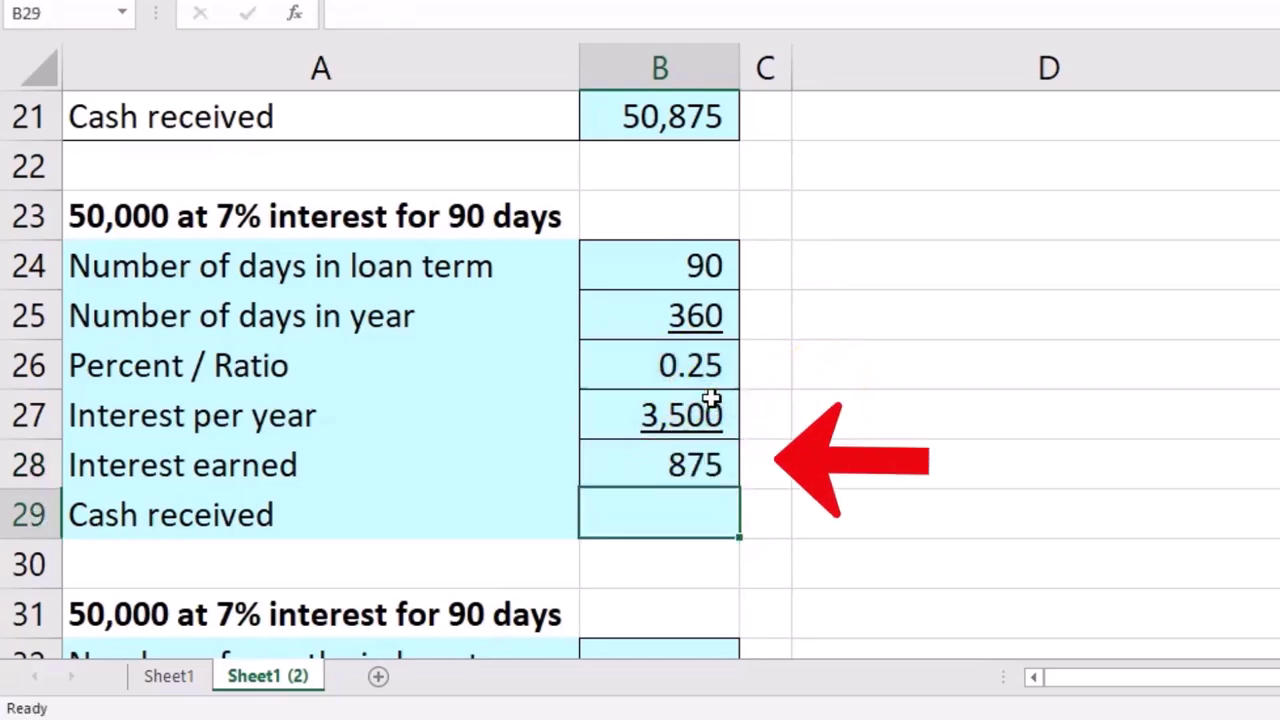
Compare the interest earned with the monthly method in B20, and calculate the cash received in B29 with =50000+B28
scroll(774, 437, up, 1)
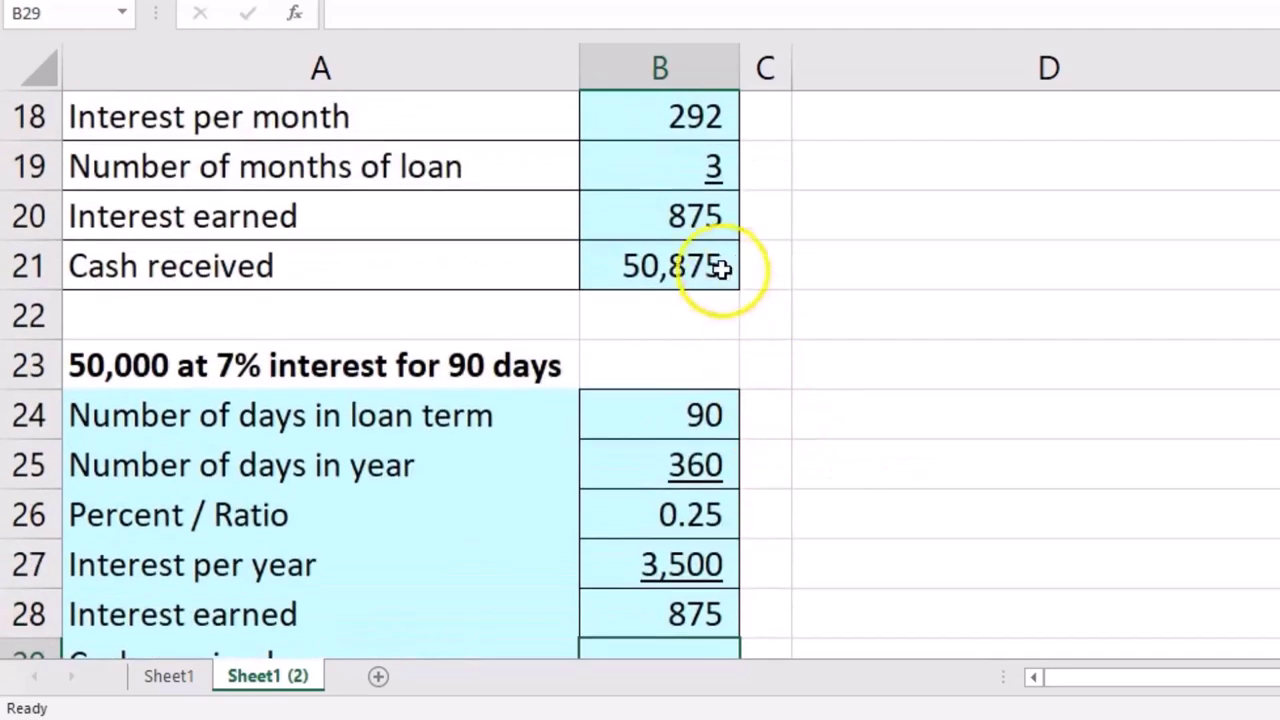
click(703, 214)
scroll(849, 427, down, 1)
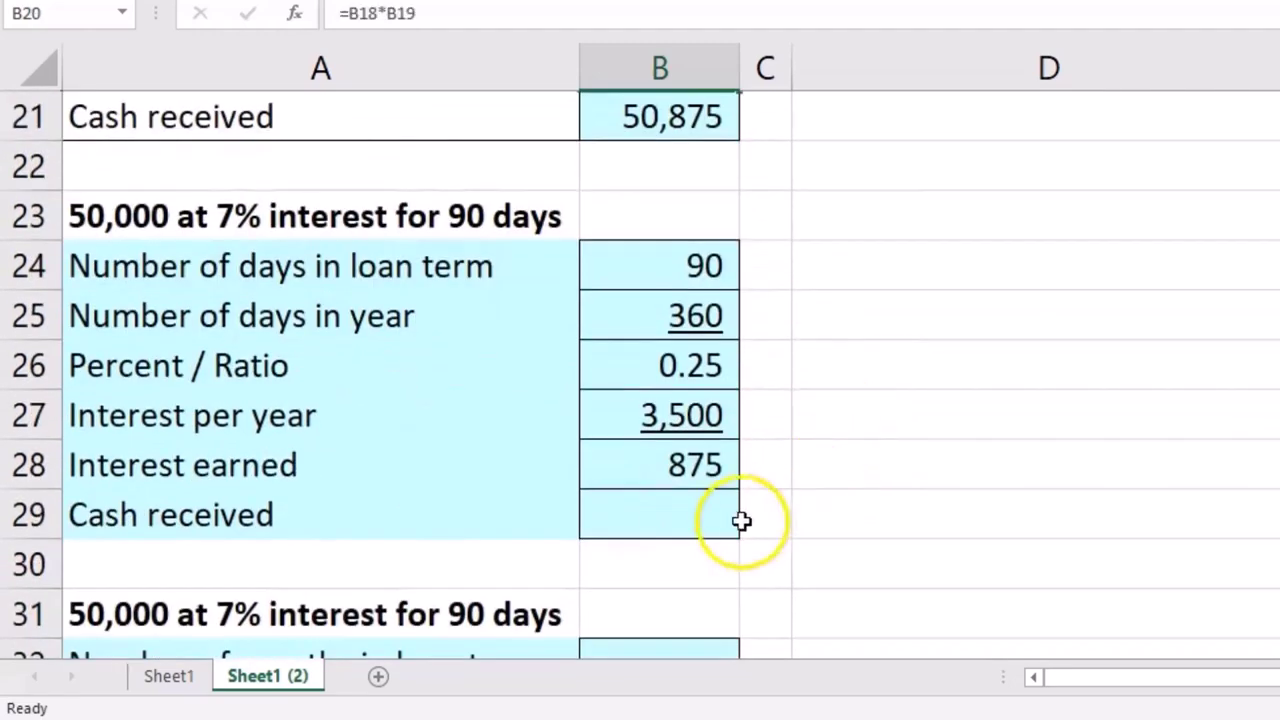
click(708, 530)
text(=5000)
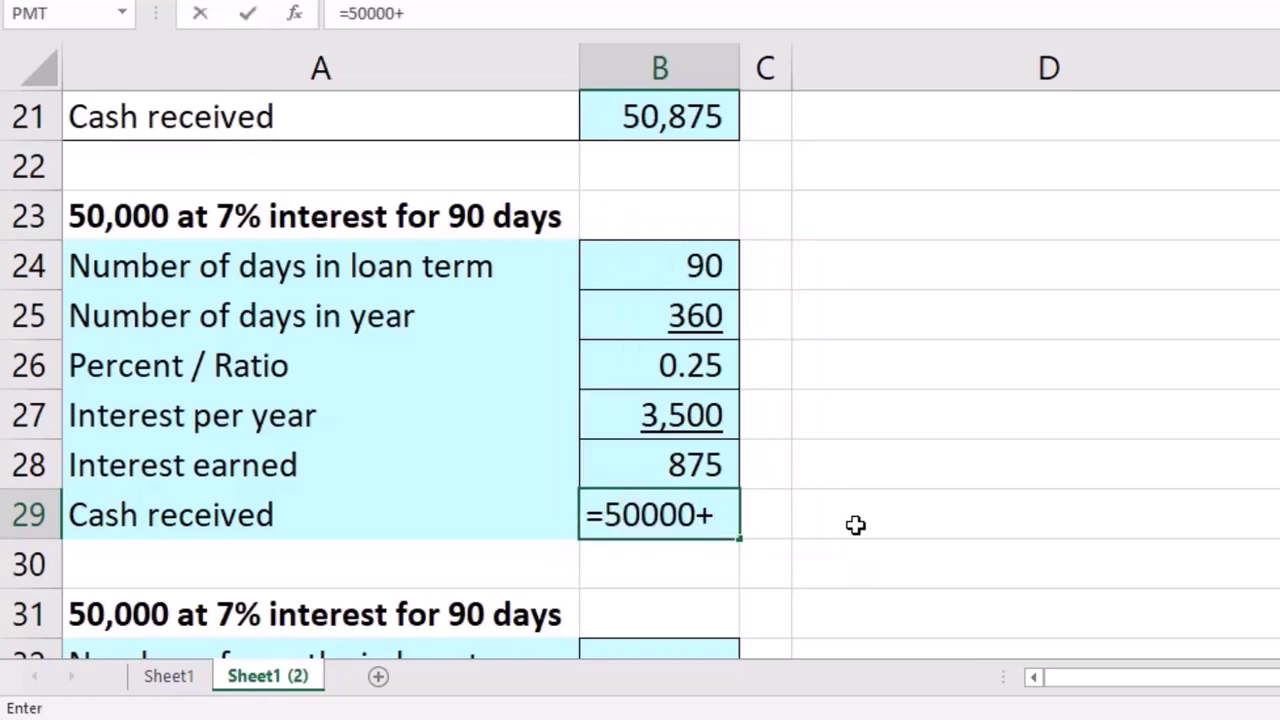
text(0+)
click(708, 440)
key(Return)
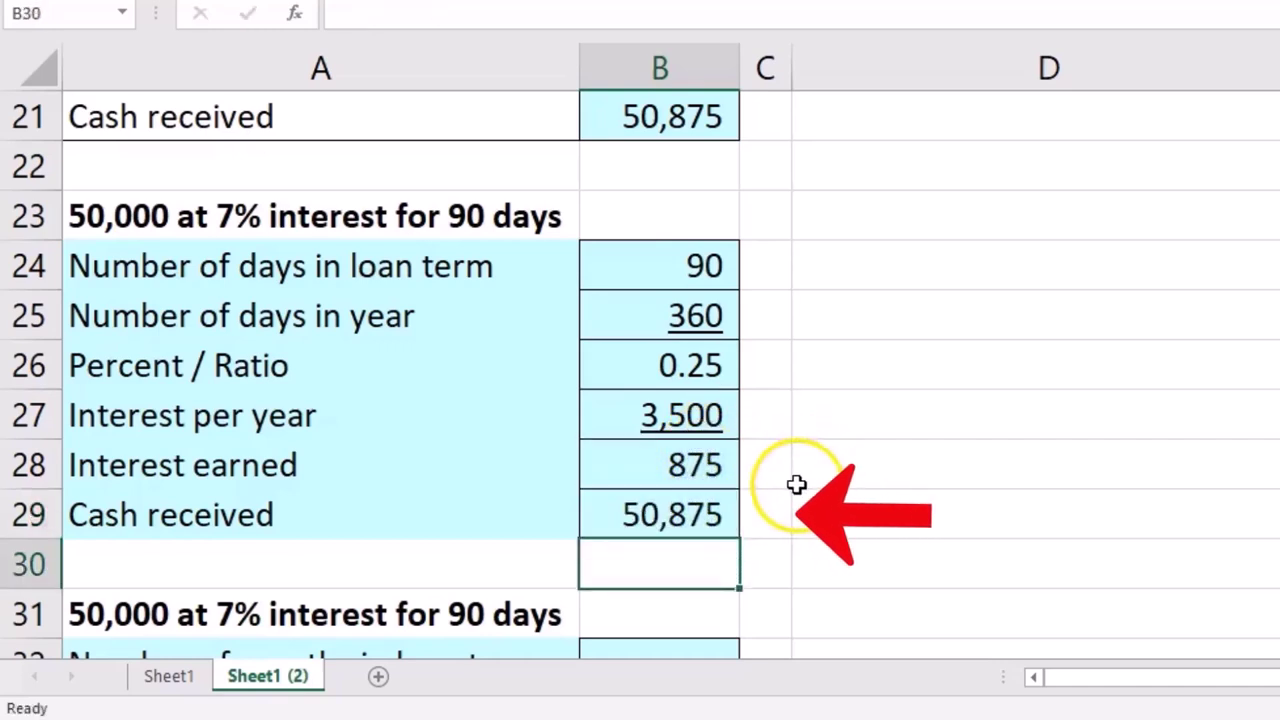
In the table starting at row 31, convert the 90-day loan term to months in B32 with a division formula and enter 12 in B33
scroll(796, 484, down, 1)
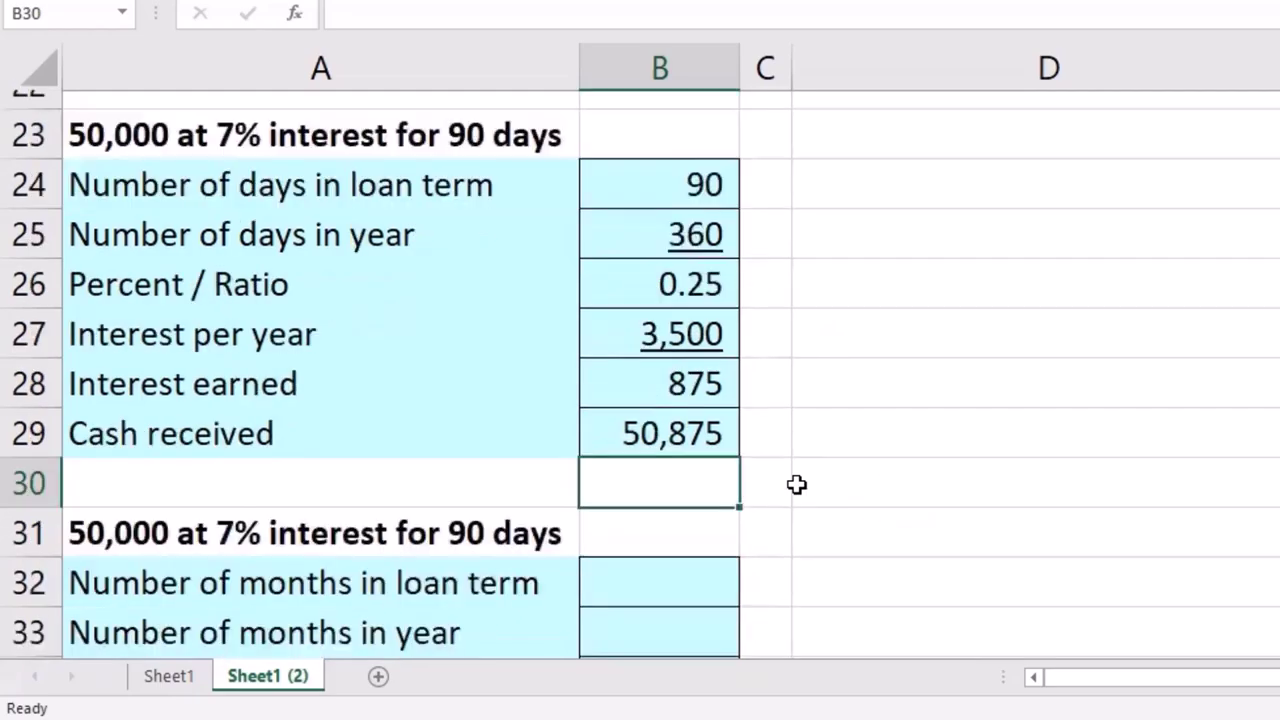
scroll(796, 484, up, 1)
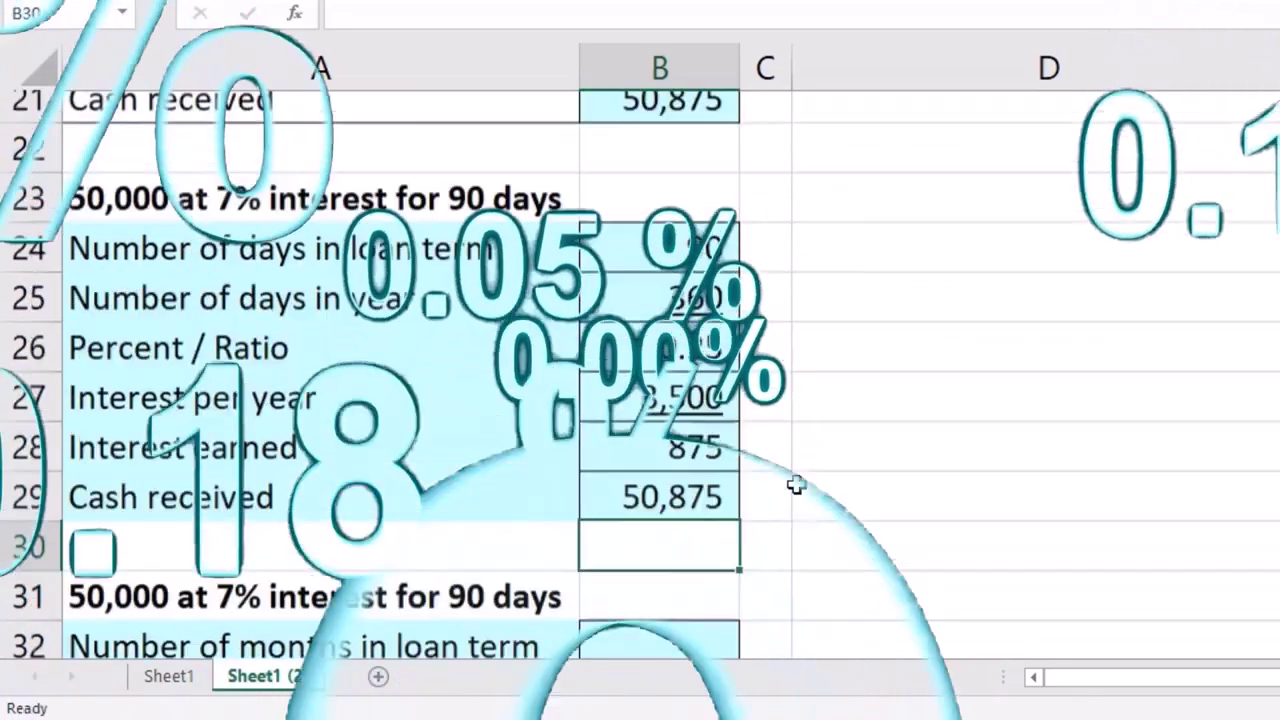
scroll(768, 388, down, 2)
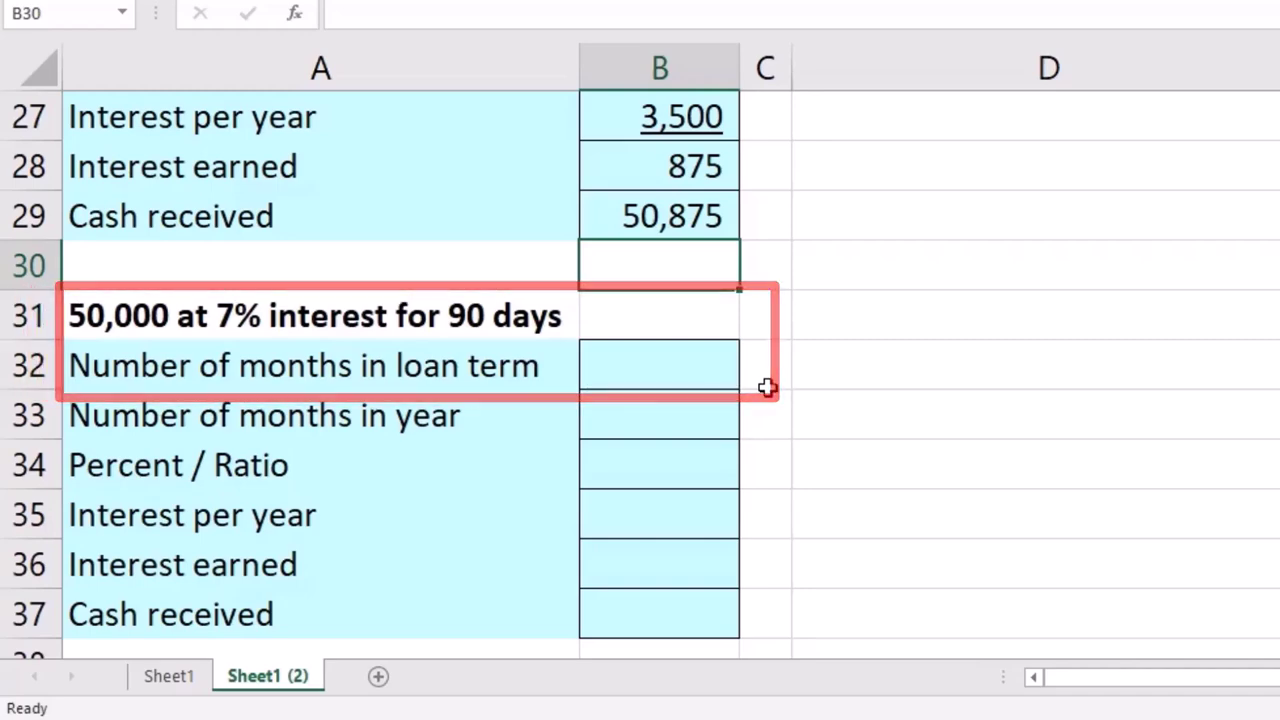
click(705, 379)
scroll(704, 379, down, 1)
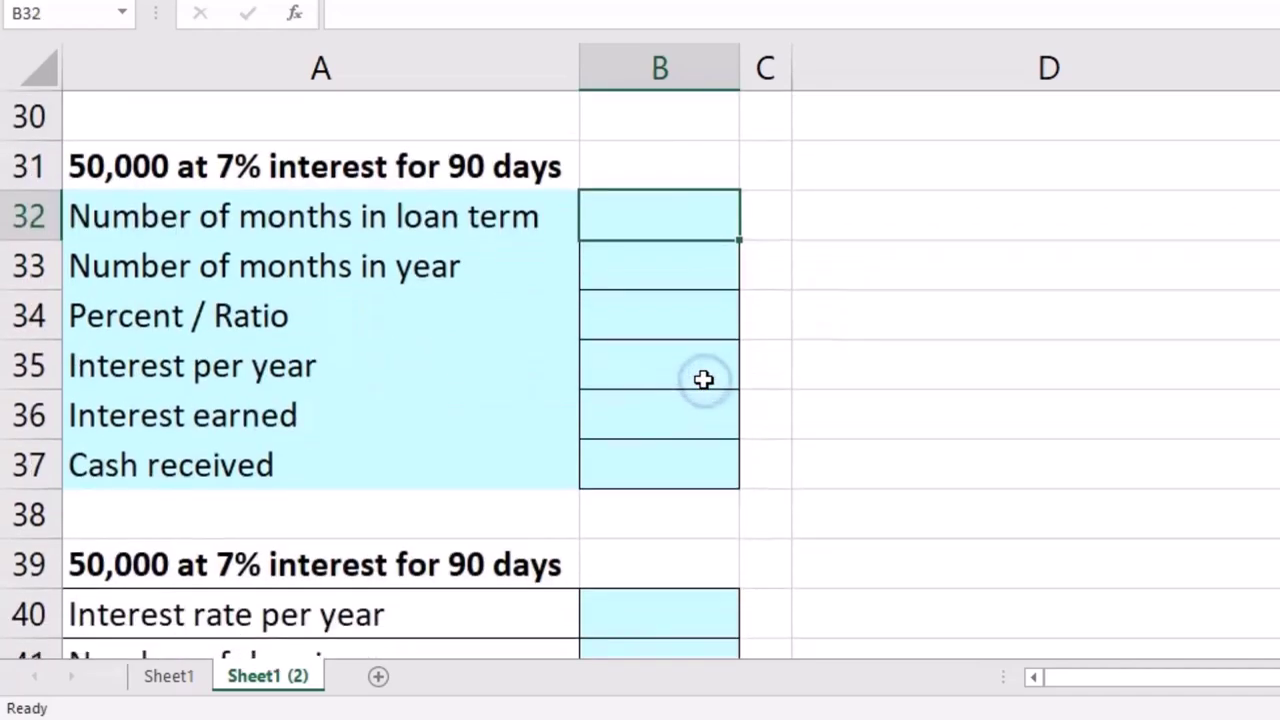
text(=)
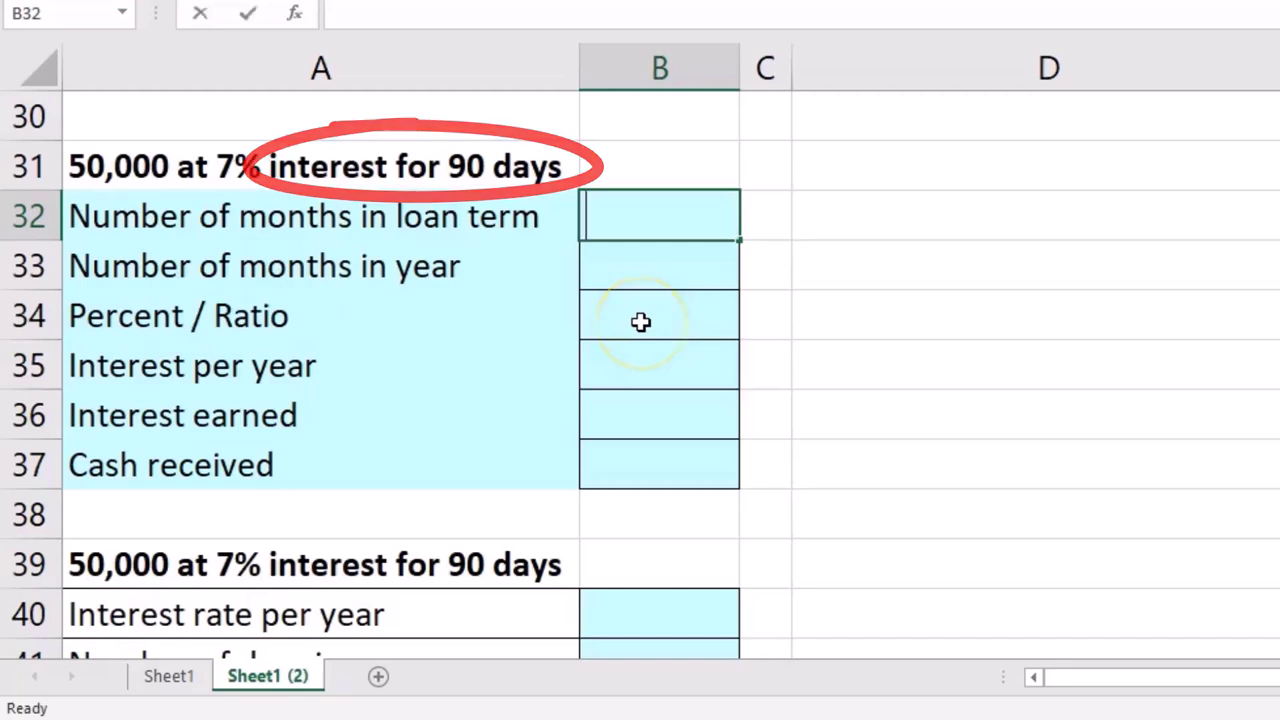
text(90/)
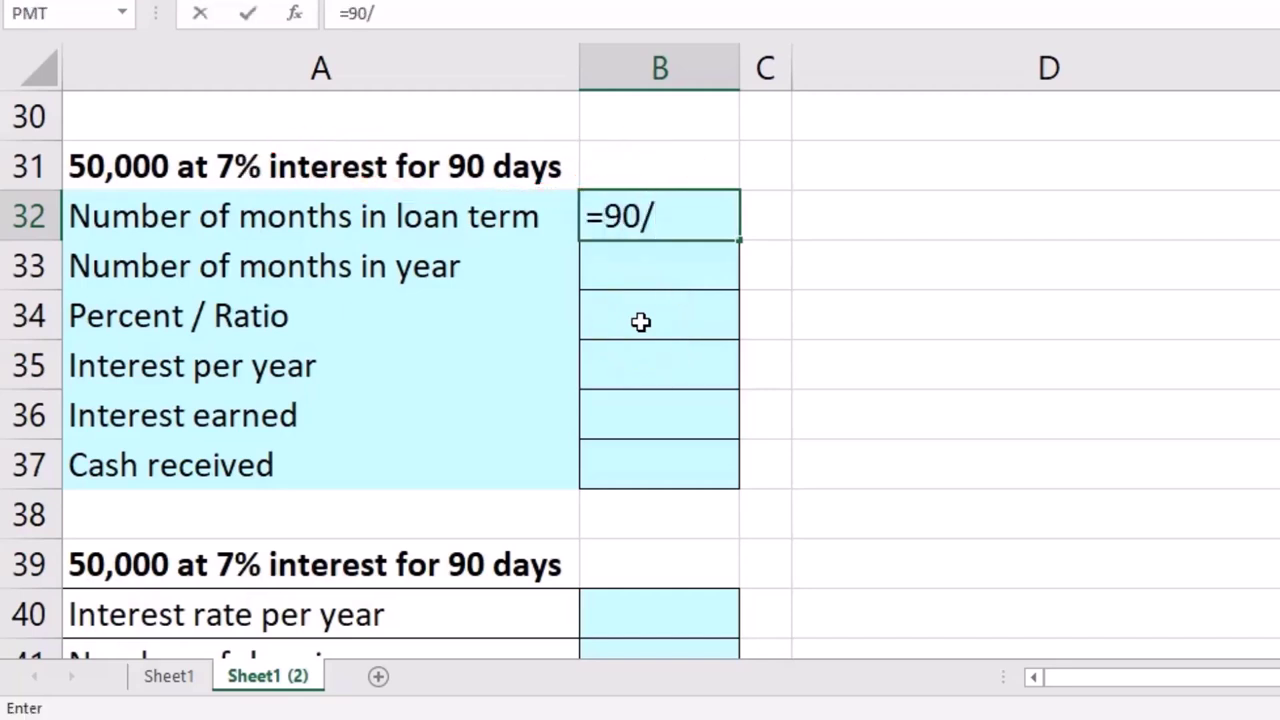
key(Return)
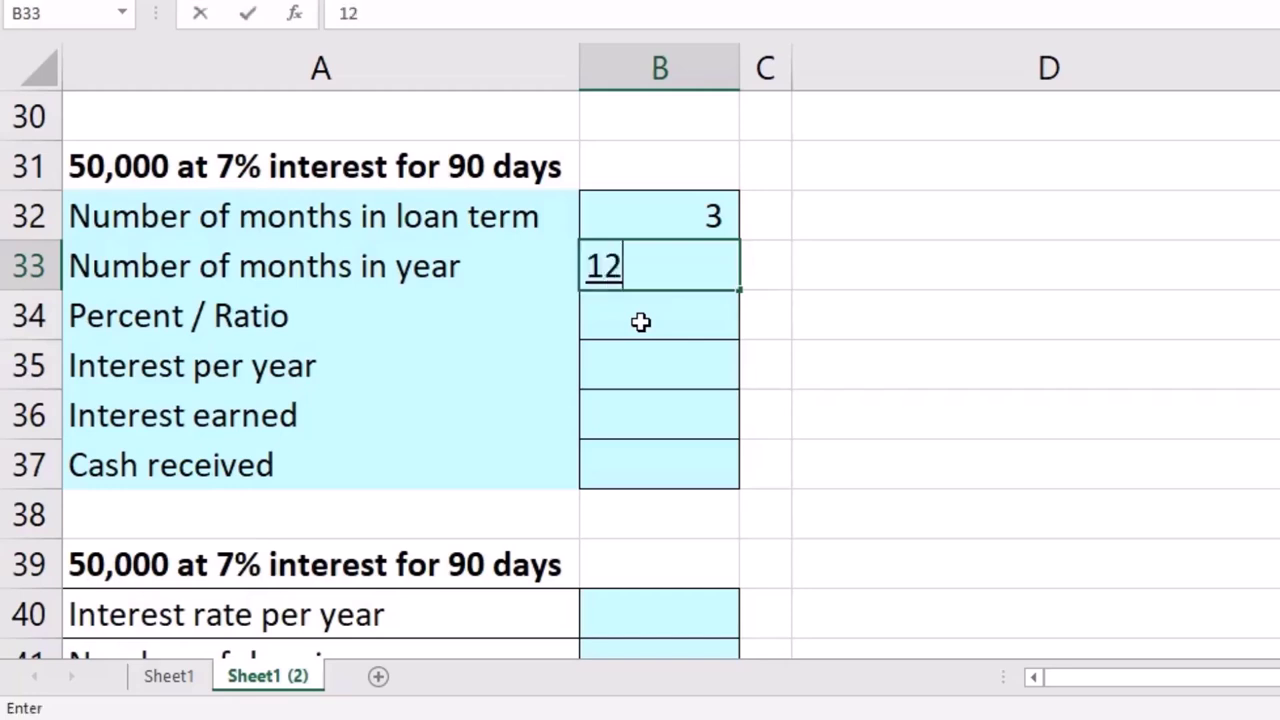
key(Return)
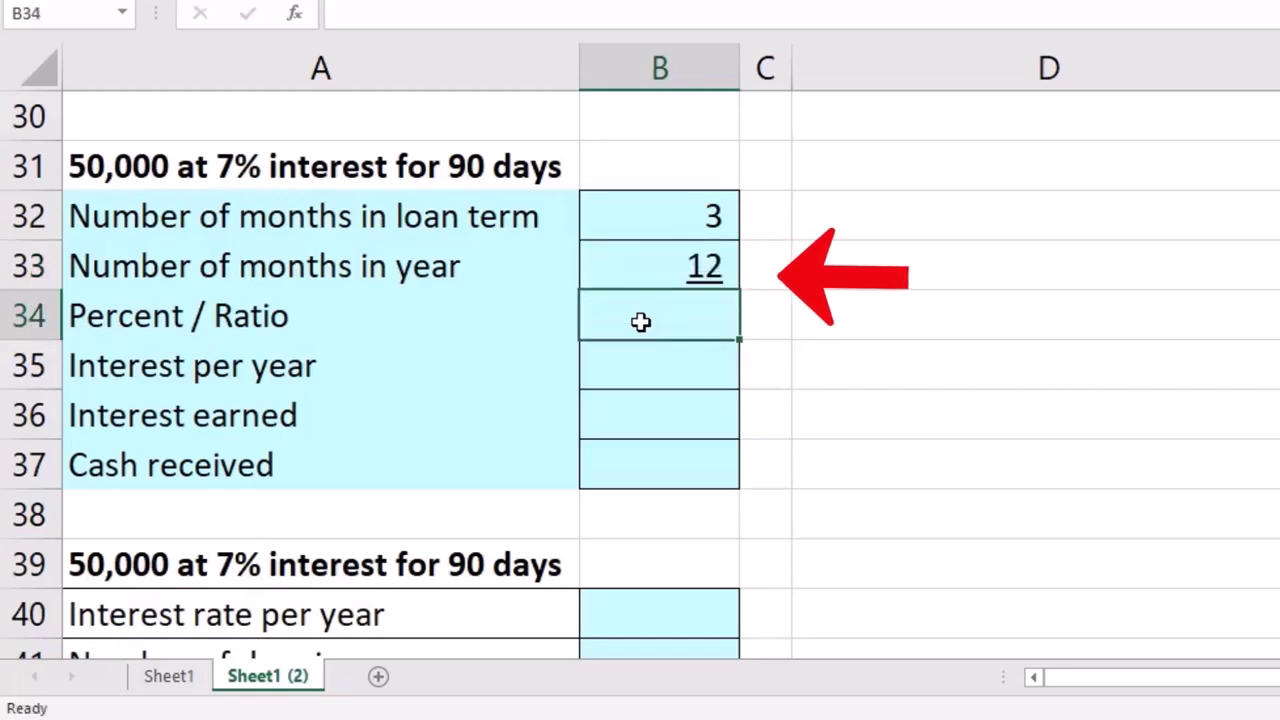
Calculate the percent/ratio in B34 with =B32/B33 and the interest per year in B35 with =50000*.07
click(646, 296)
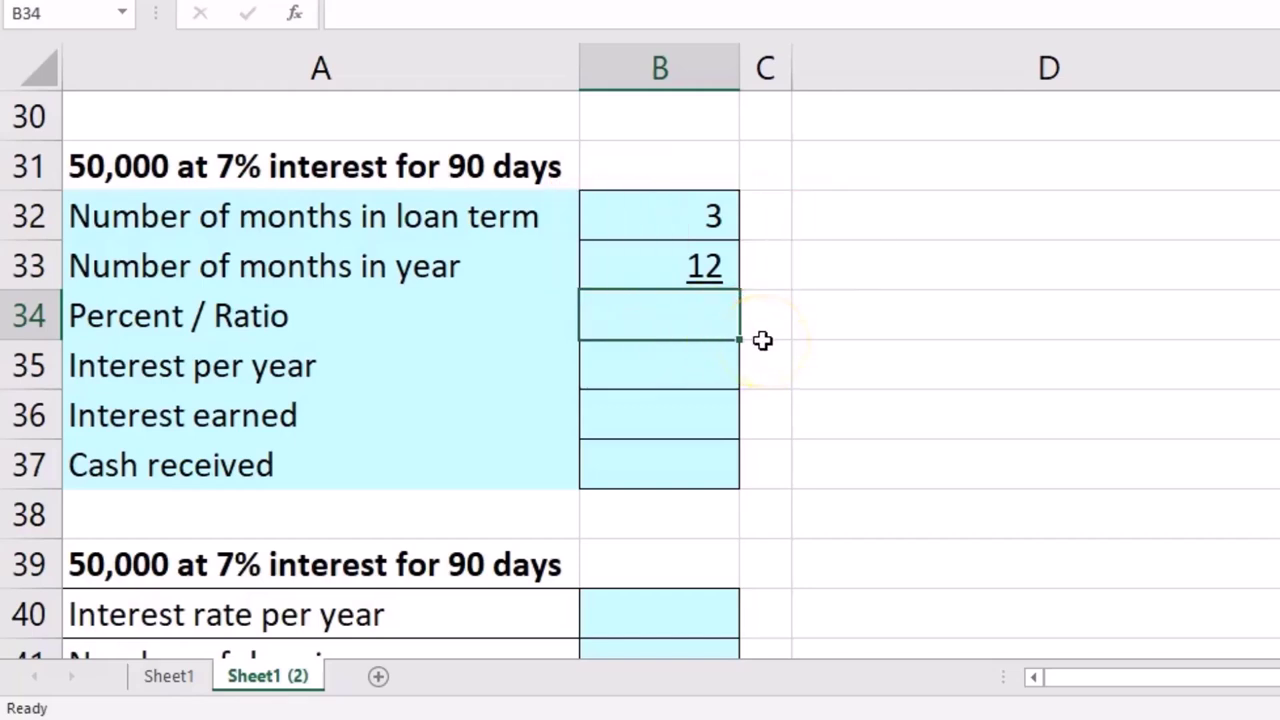
text(=)
click(681, 225)
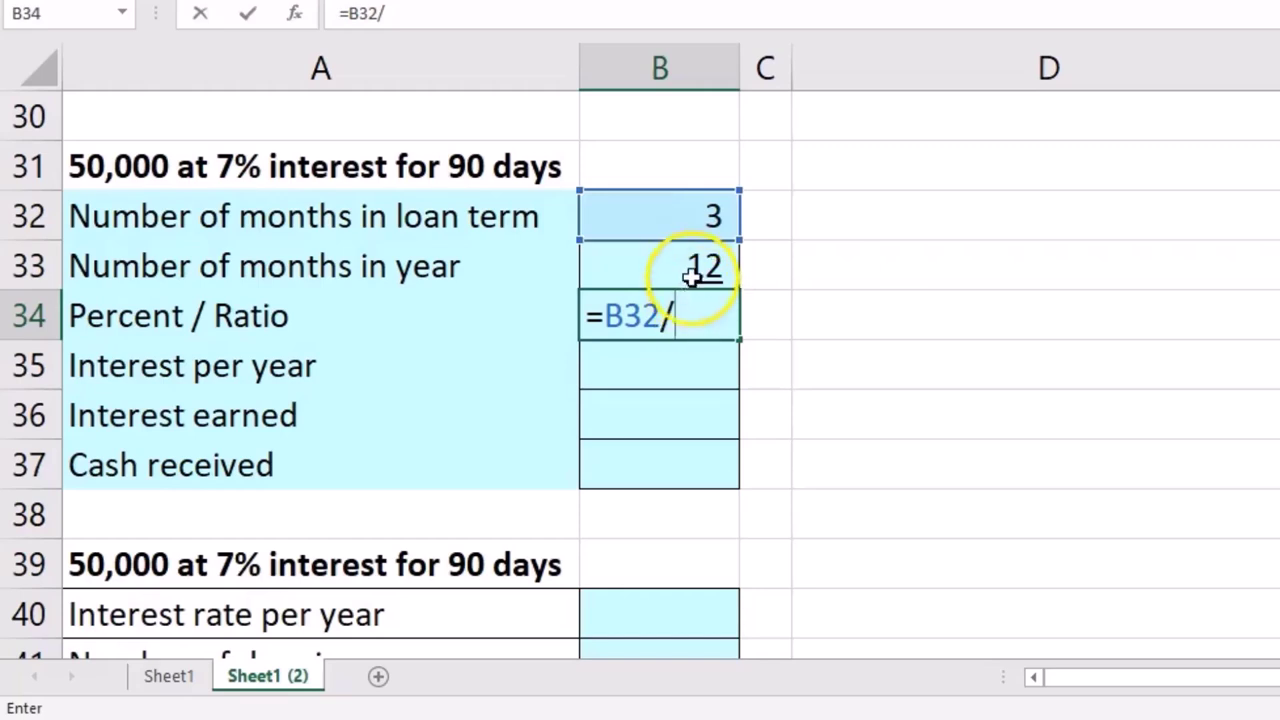
click(692, 274)
key(Return)
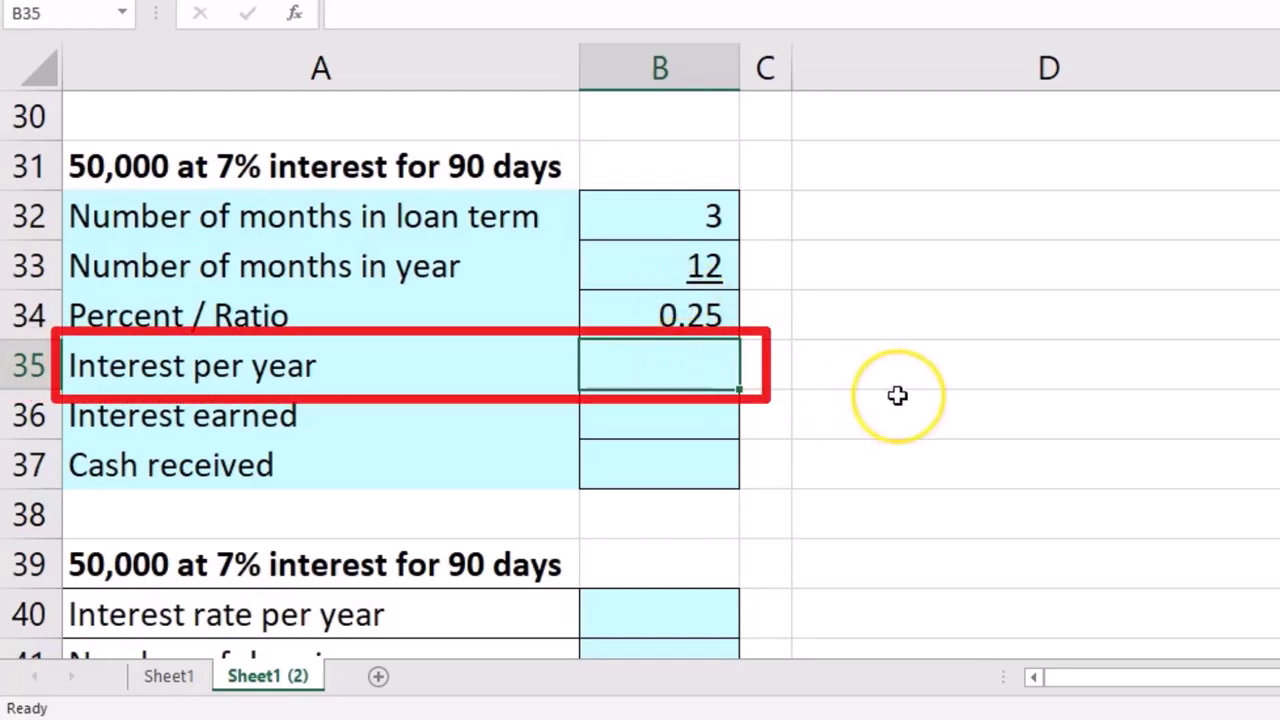
text(=50000*.07)
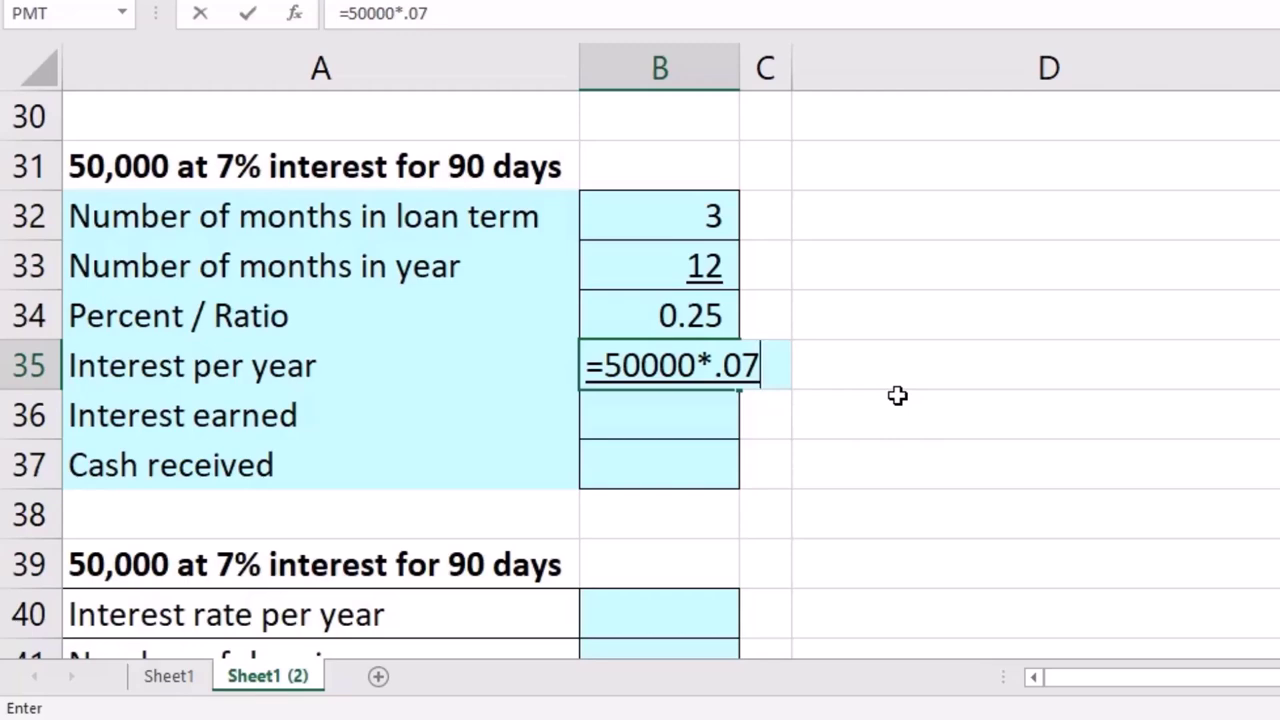
key(Return)
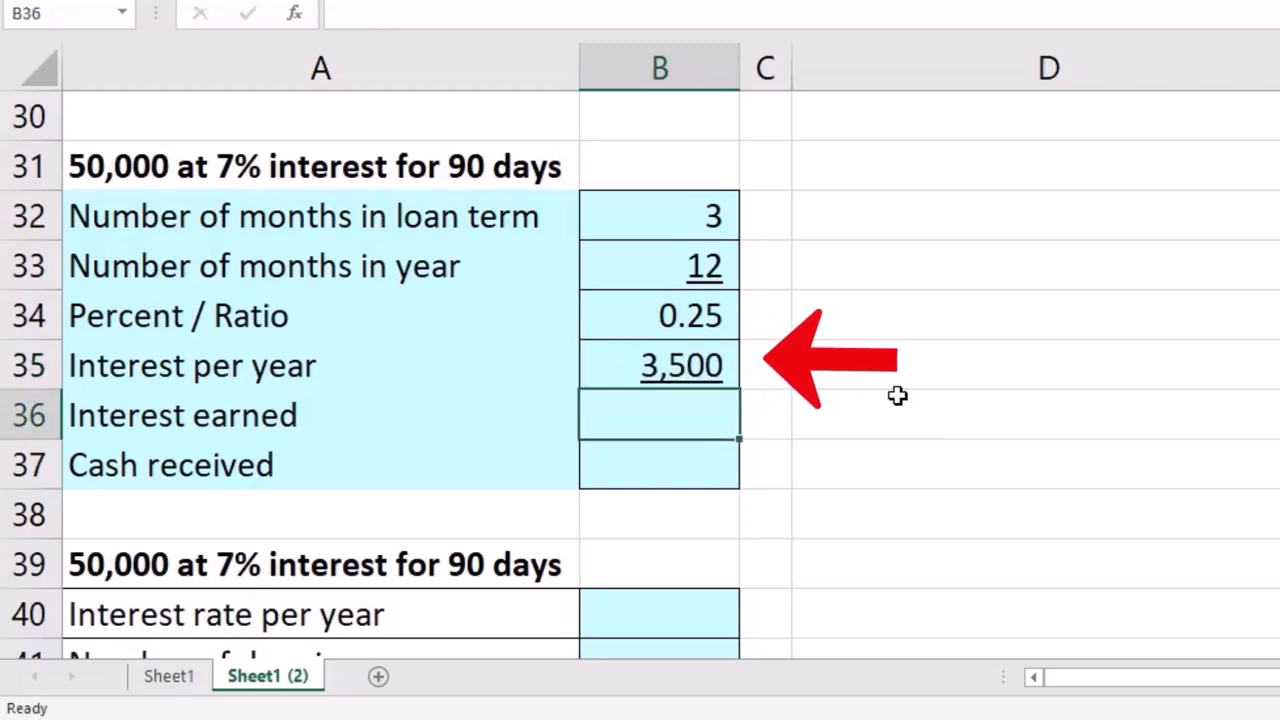
Compare the ratio and yearly interest with the days-based table above, and calculate the interest earned in B36 with =B34*B35
scroll(897, 396, up, 2)
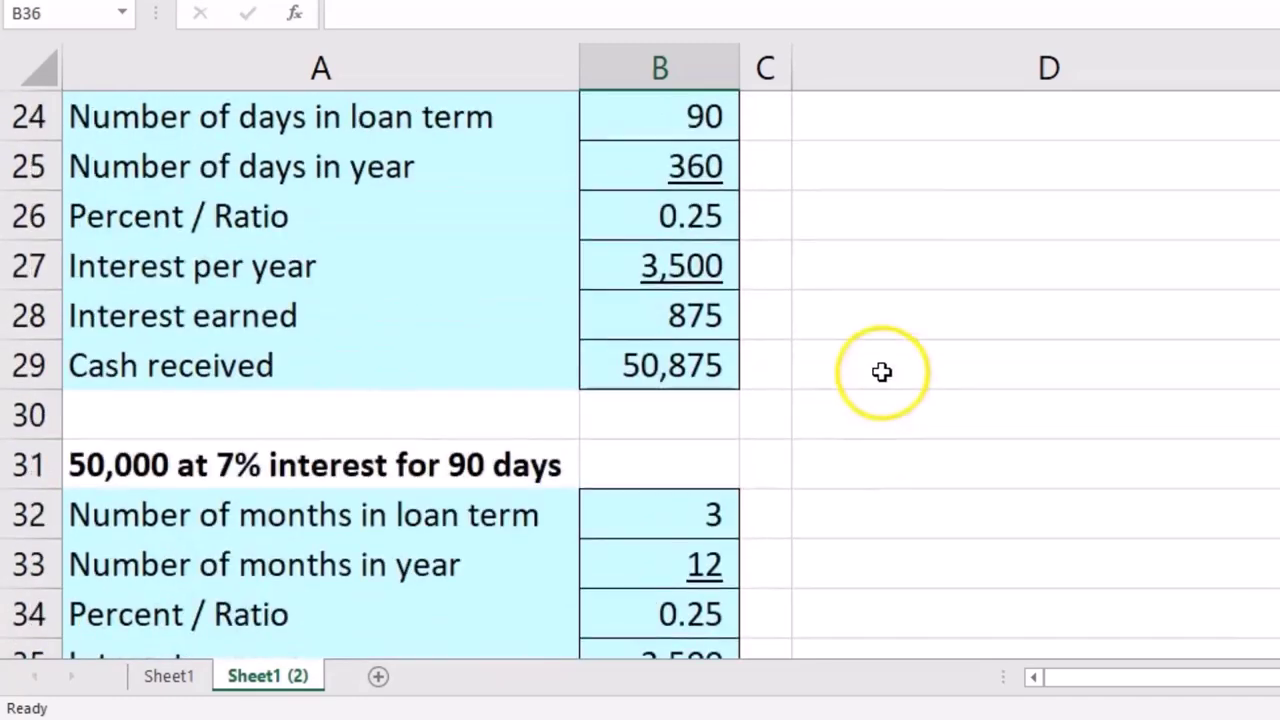
click(707, 226)
click(700, 266)
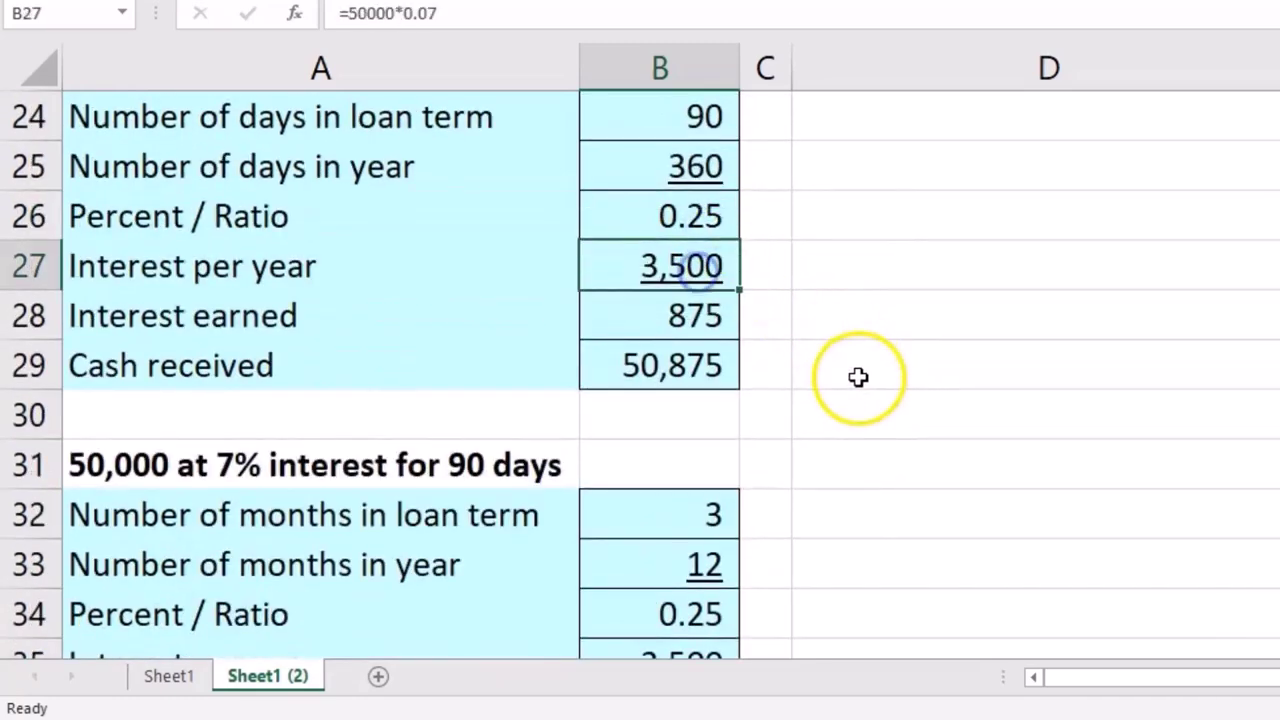
scroll(857, 375, down, 3)
scroll(860, 378, up, 1)
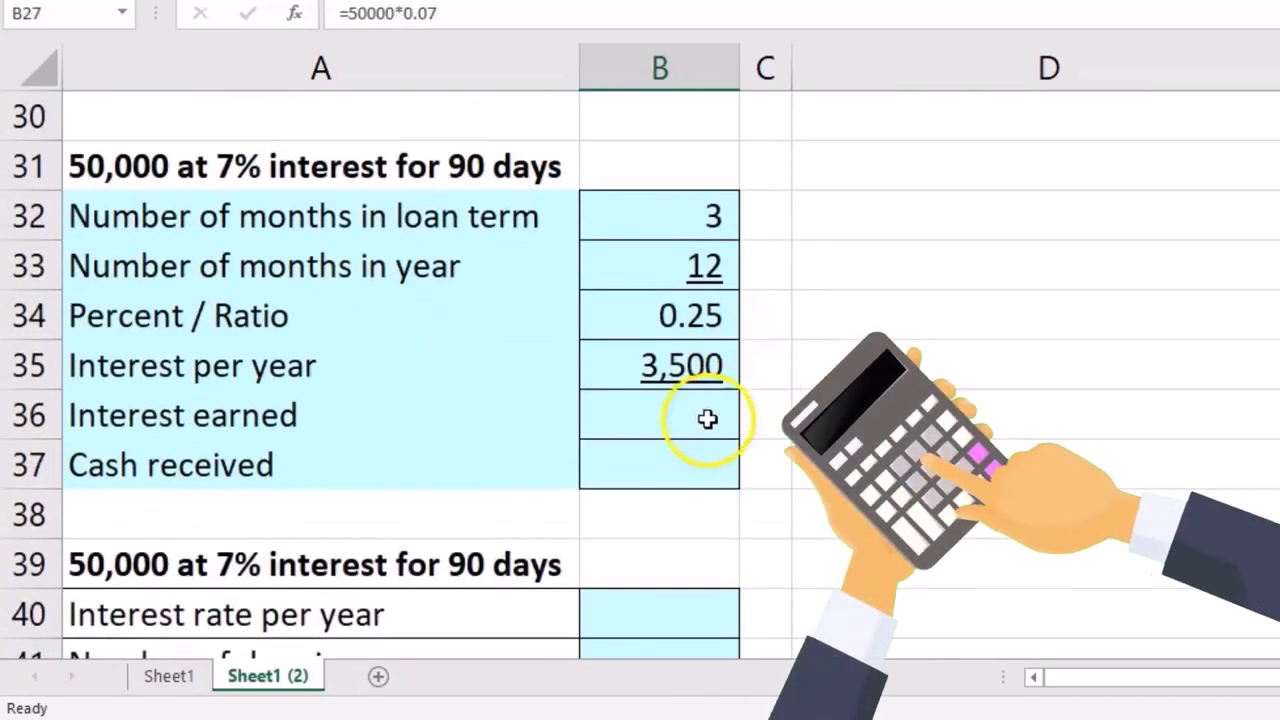
click(708, 416)
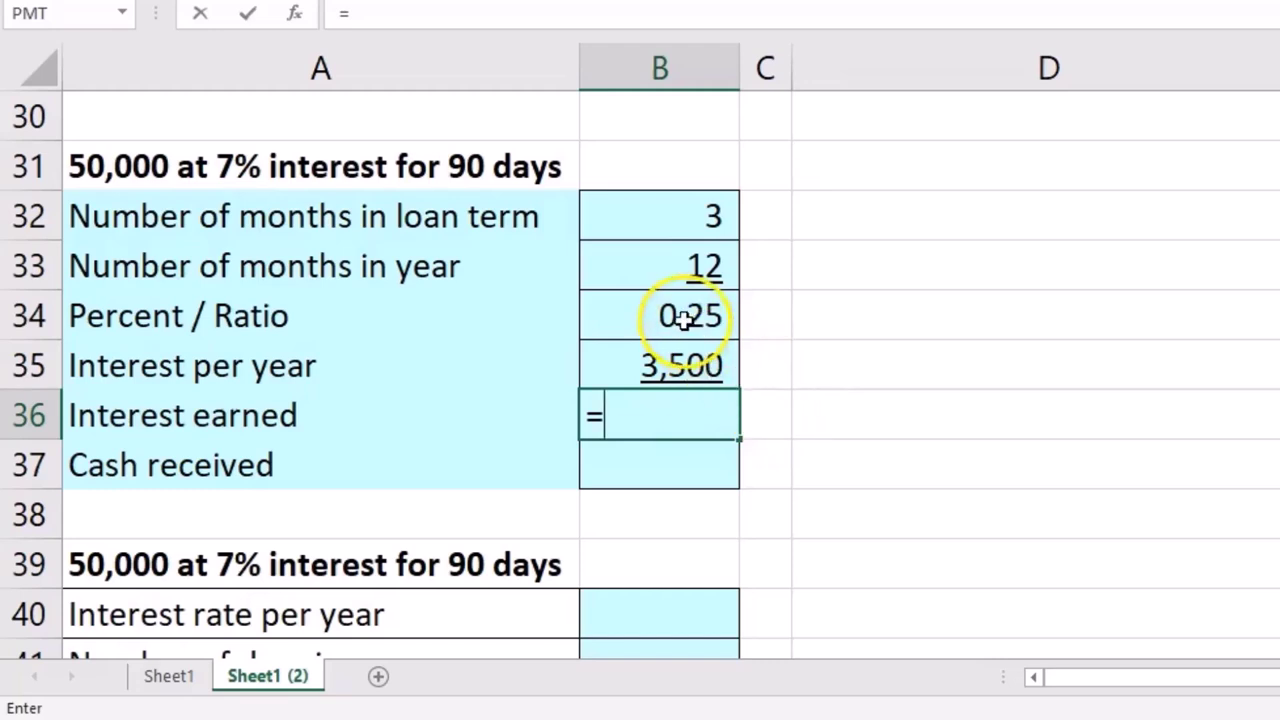
click(683, 318)
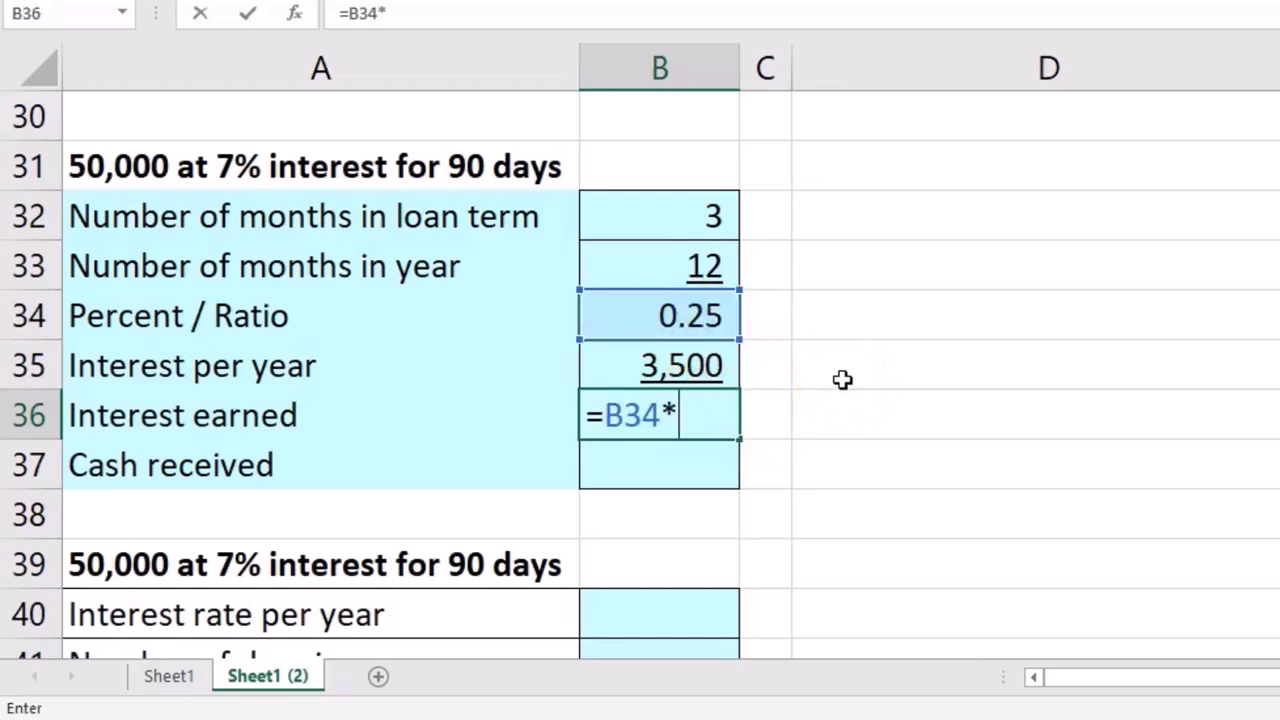
click(722, 365)
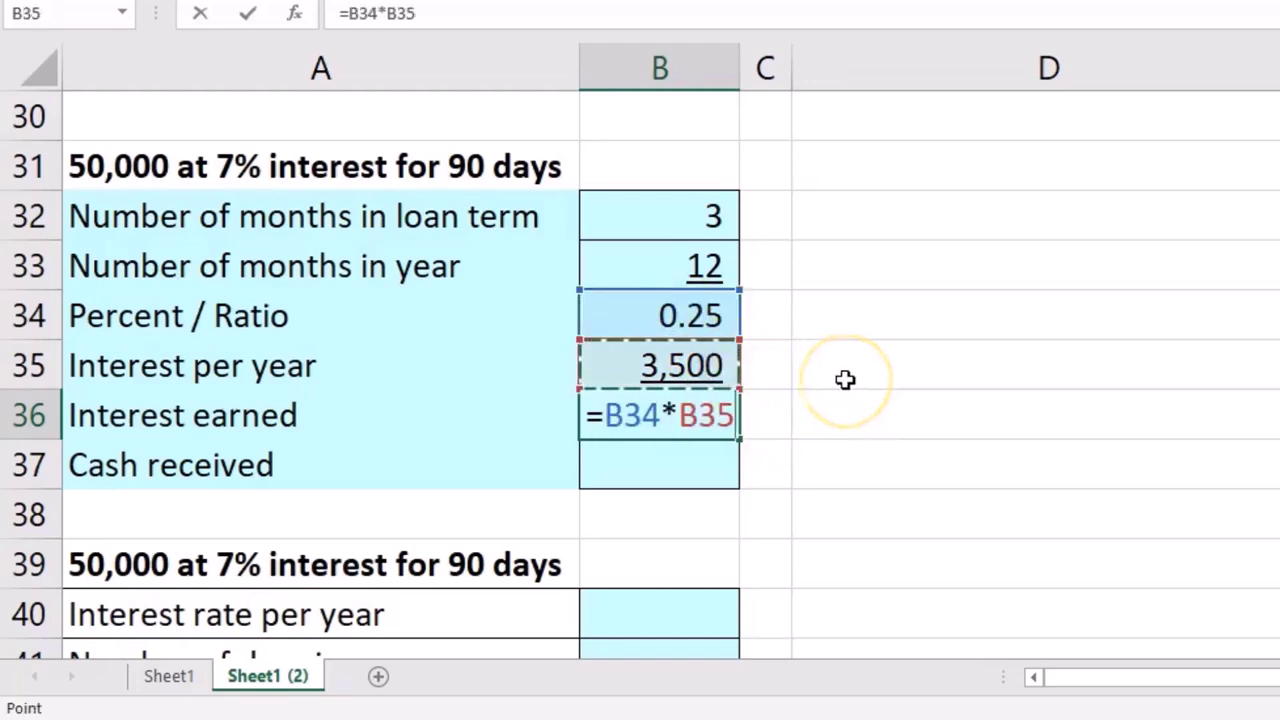
key(Return)
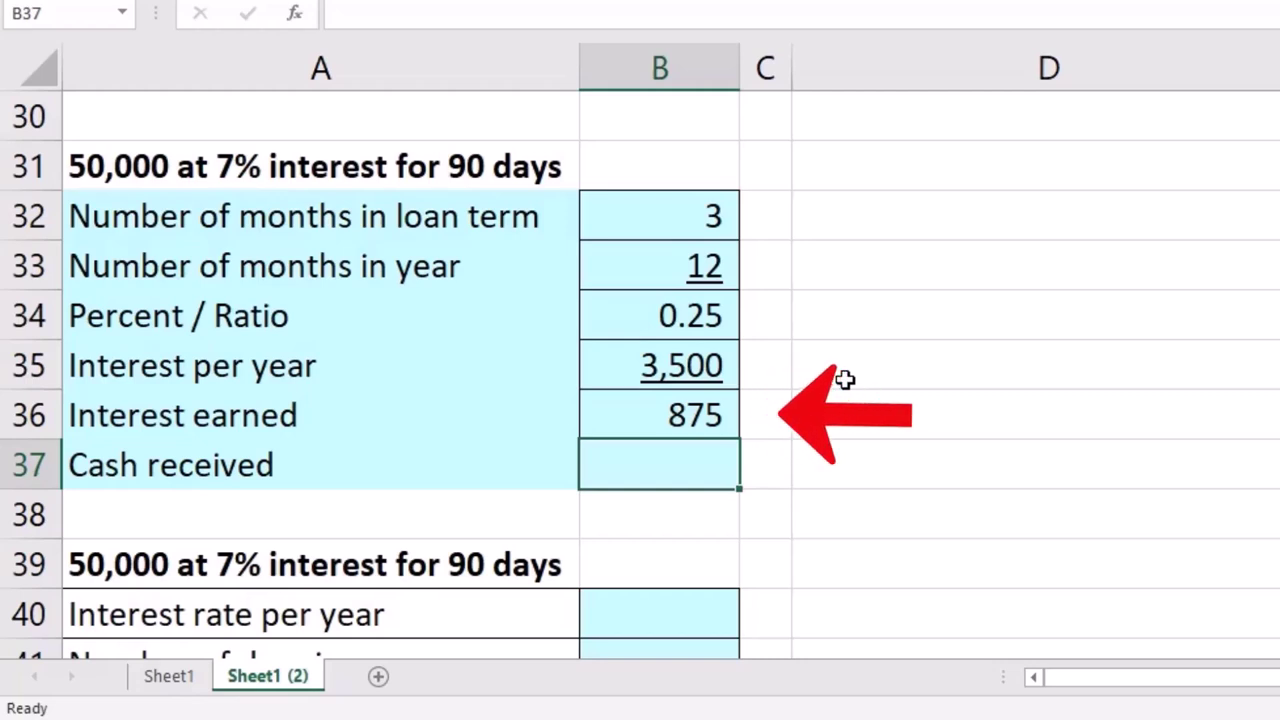
Calculate the cash received in B37 with =50000+B36
text(=)
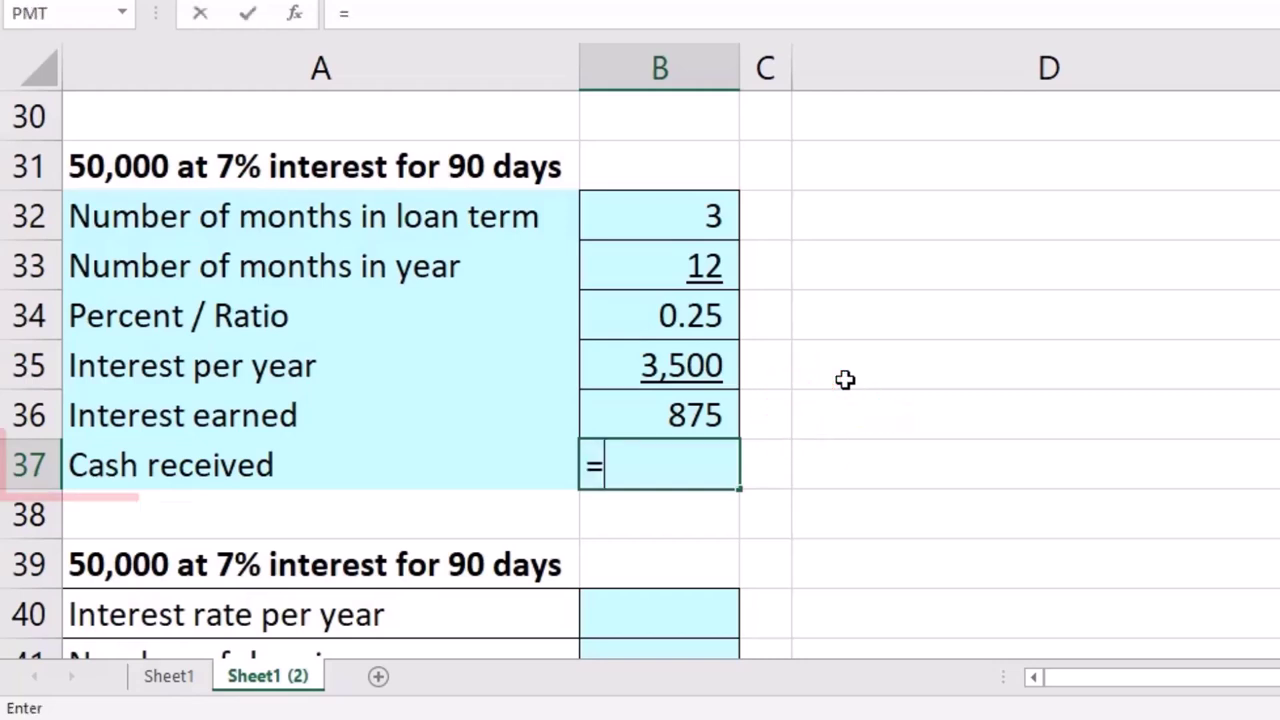
text(50000+)
click(737, 416)
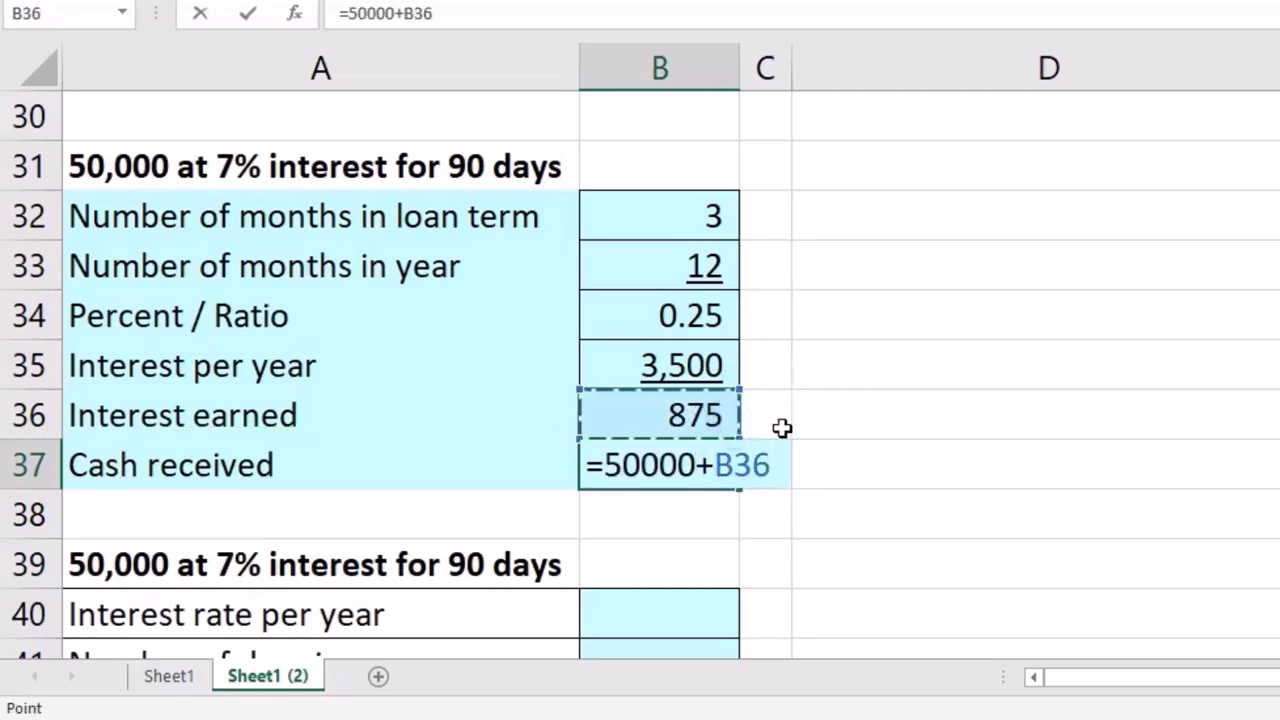
key(Return)
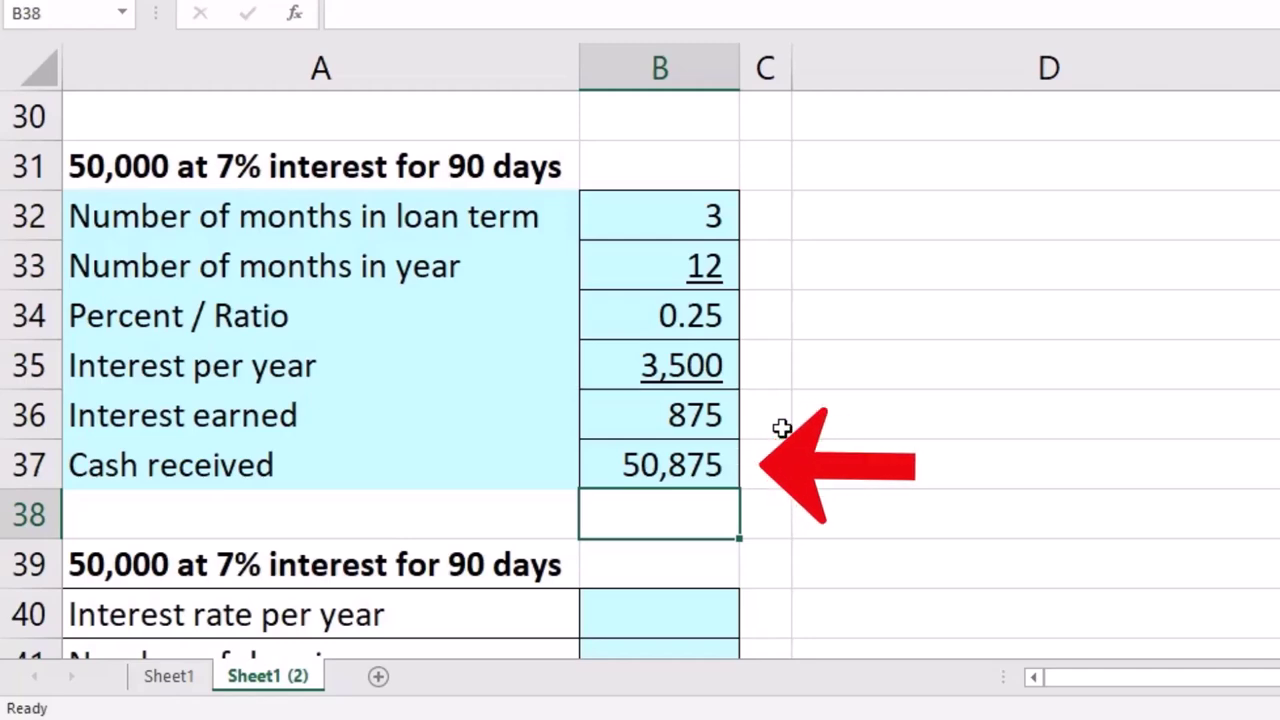
In the table starting at row 39, enter 7% as the yearly interest rate in B40 and 12 months in B41
scroll(782, 428, down, 2)
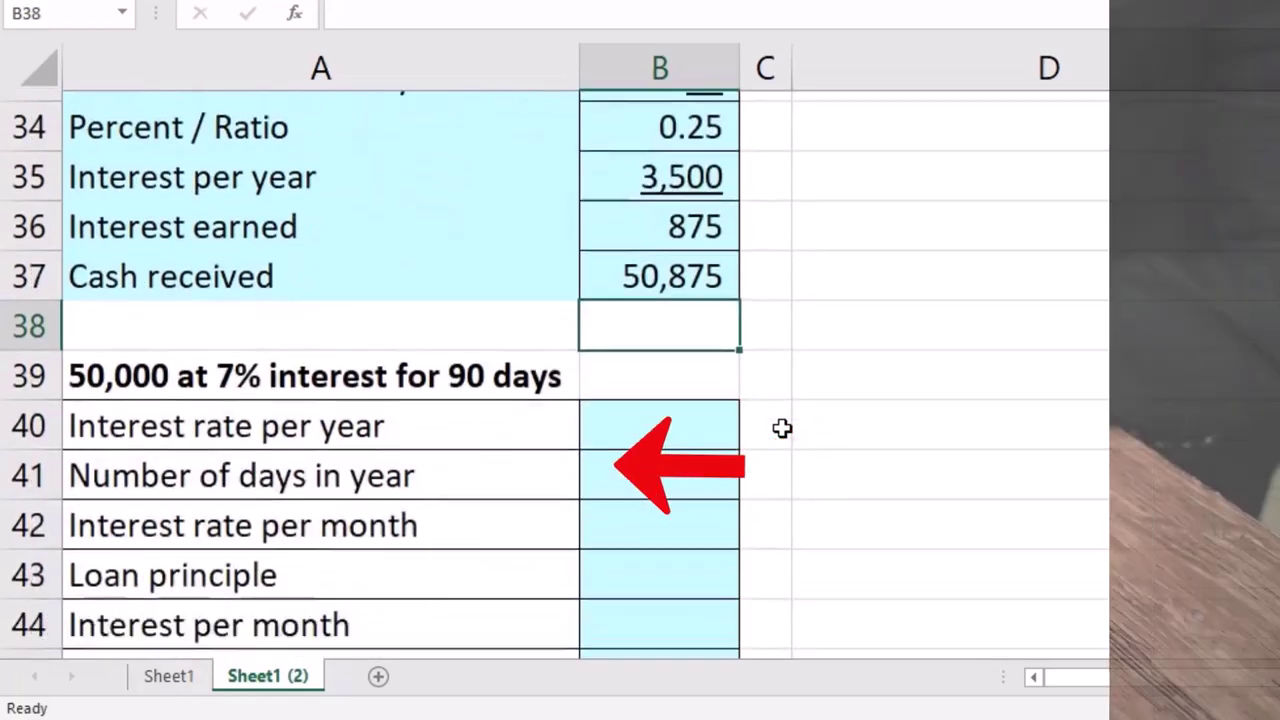
click(623, 269)
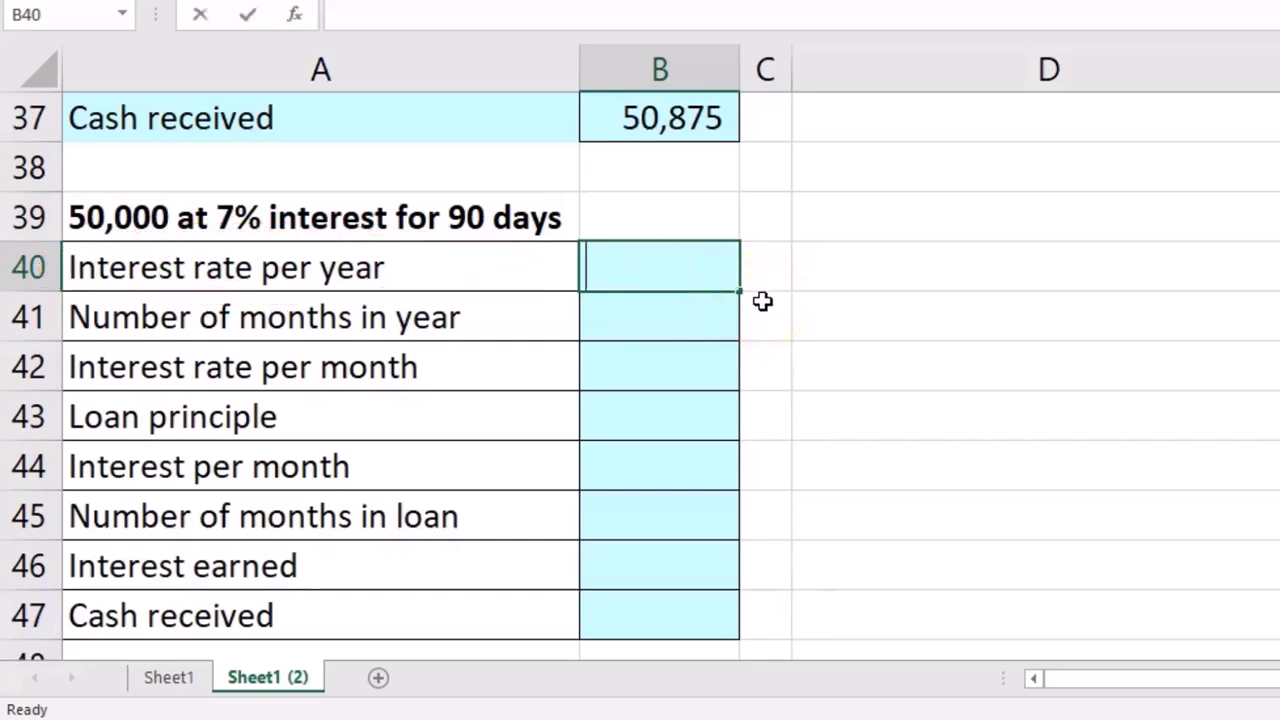
text(7%)
key(Return)
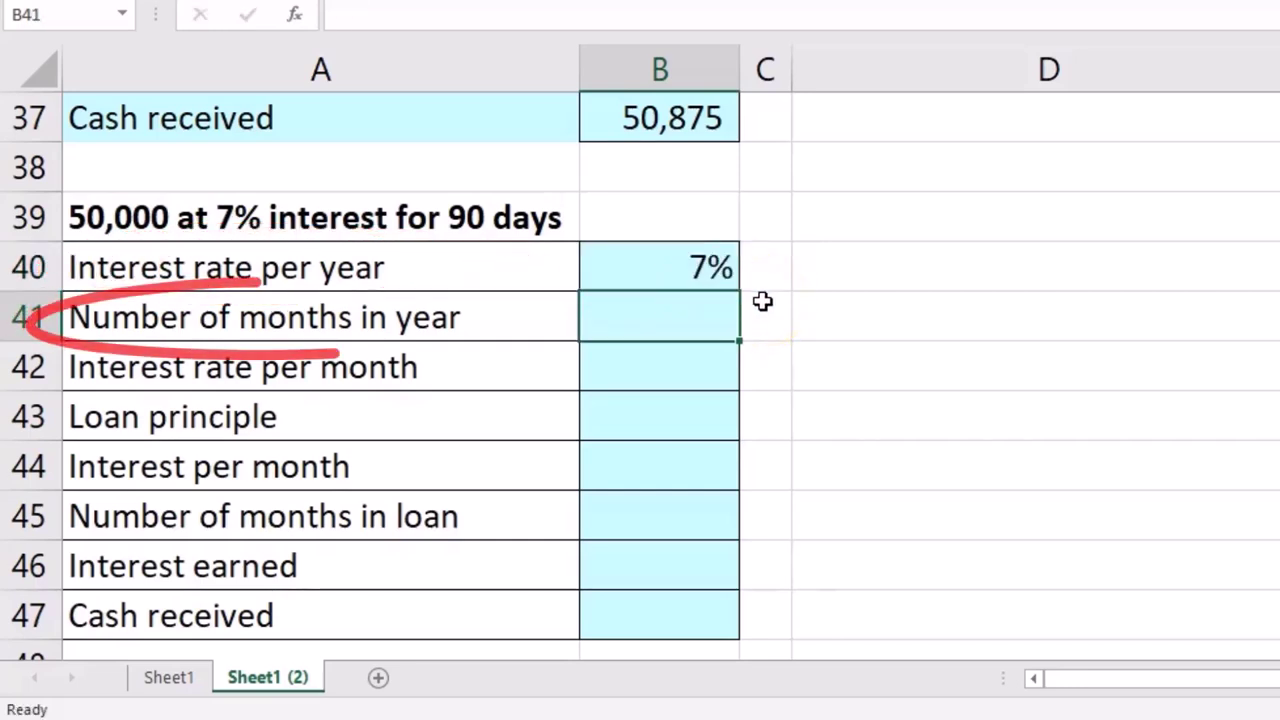
text(12)
key(Return)
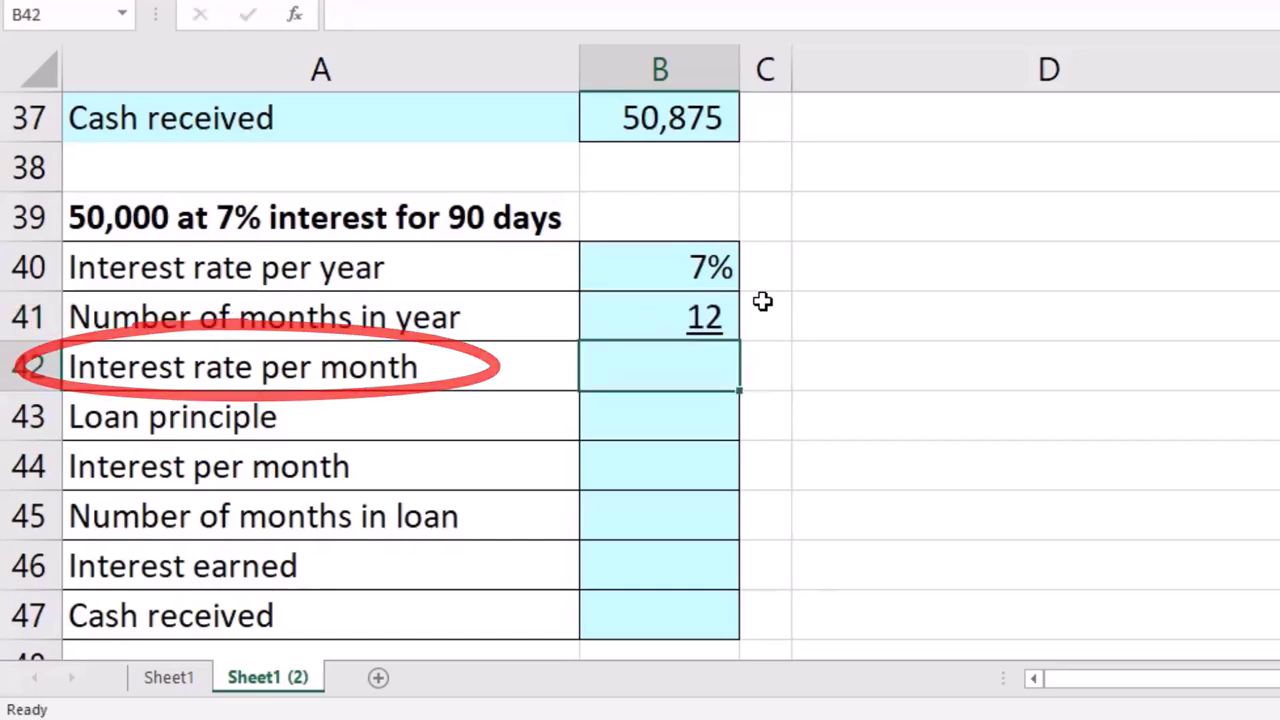
Calculate the interest rate per month in B42 with =B40/B41
text(=)
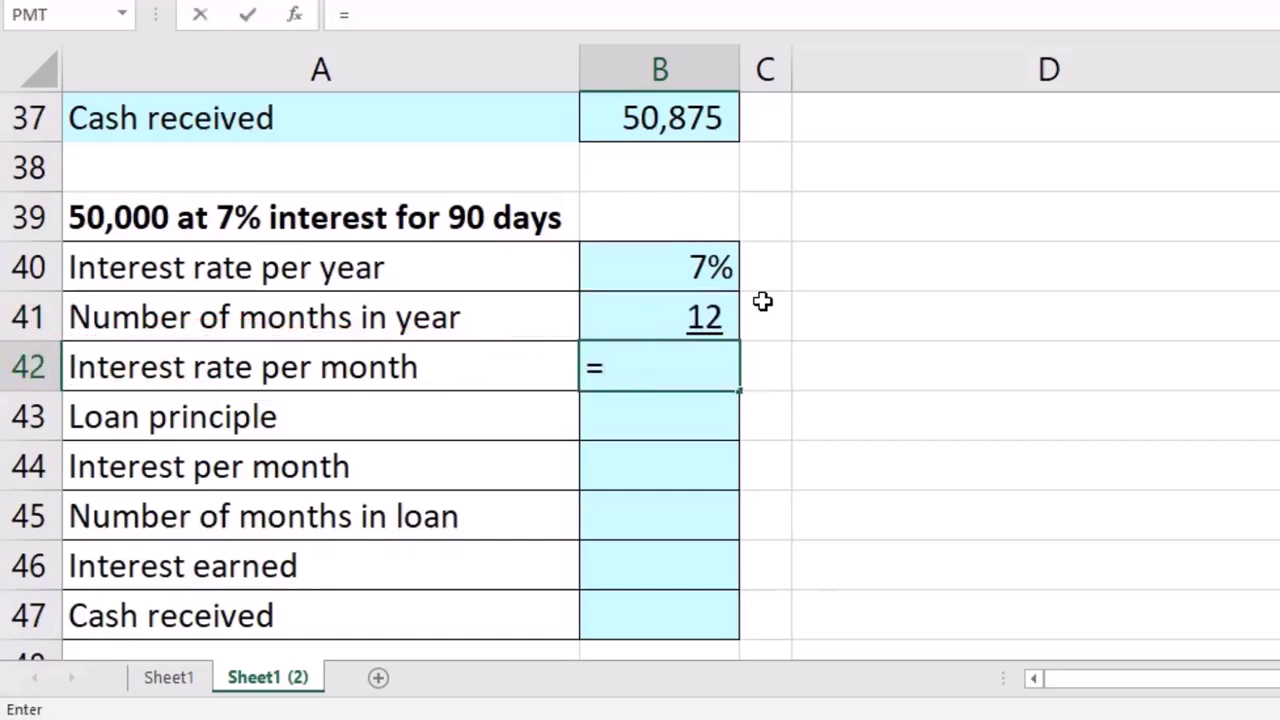
click(712, 275)
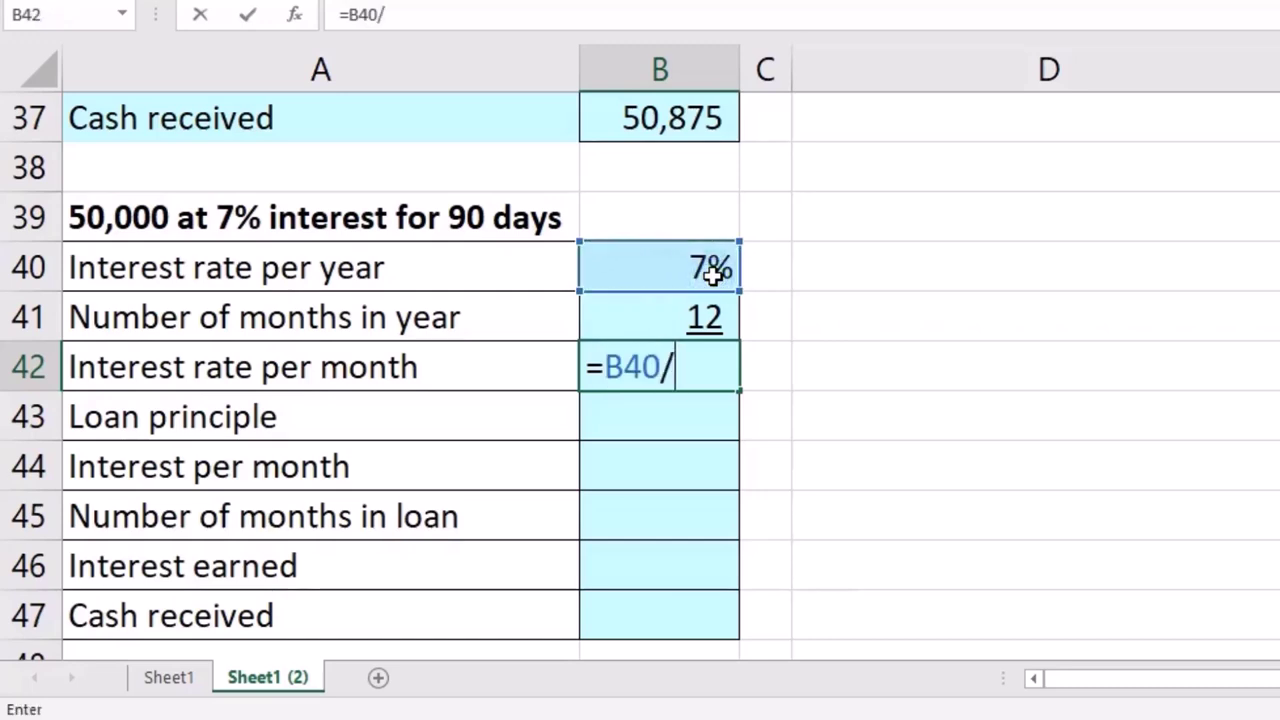
text(/)
click(703, 317)
key(Return)
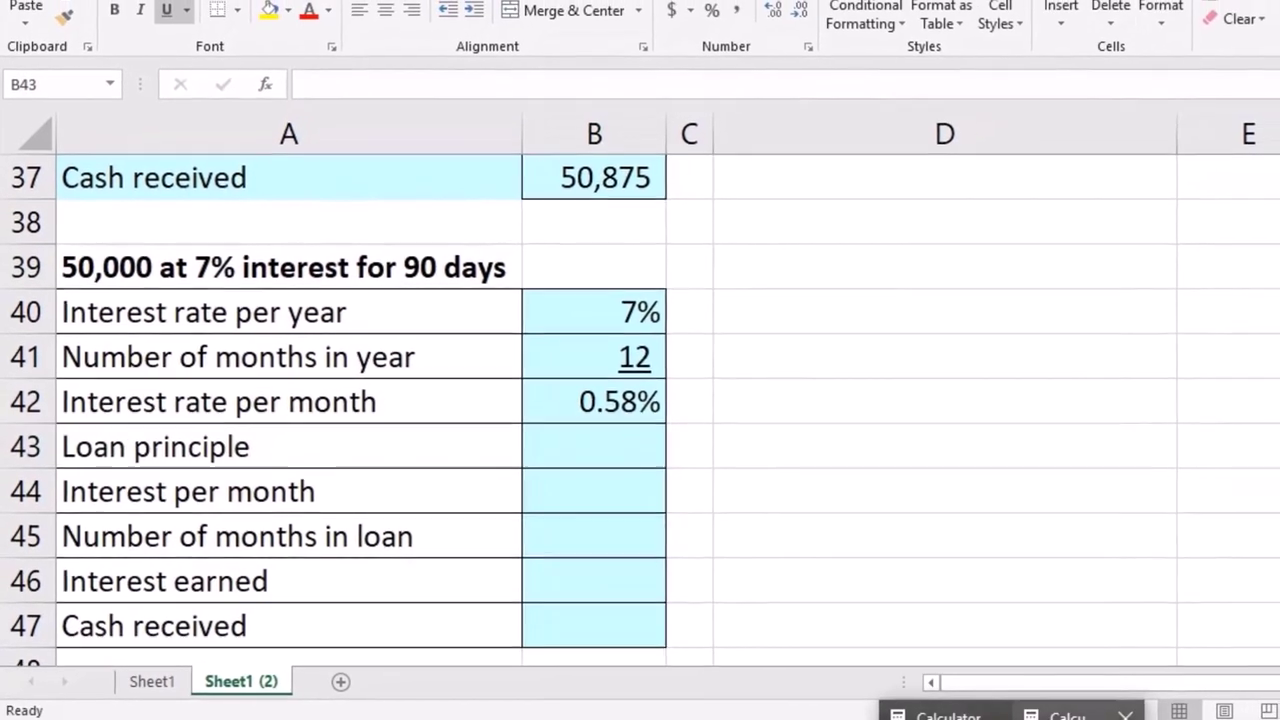
Switch to Calculator, check the monthly rate by dividing .07 by 12, and return to the worksheet
click(1060, 714)
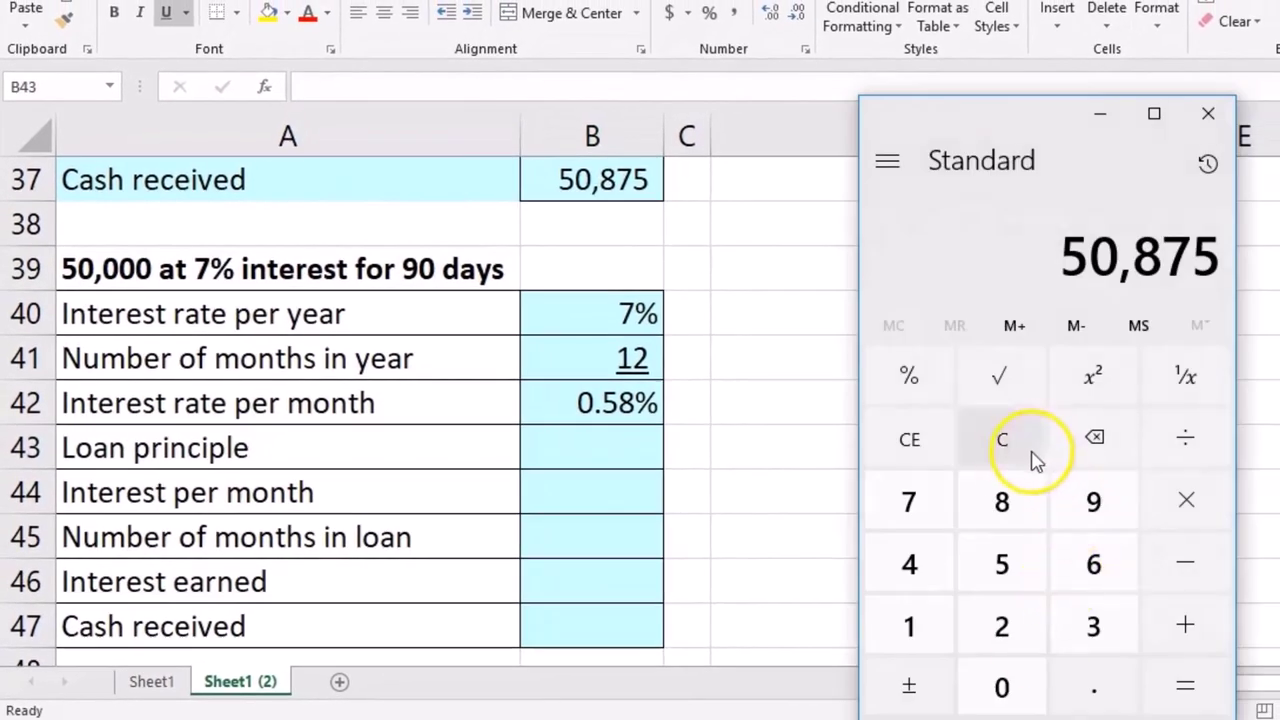
click(1020, 457)
text(.07)
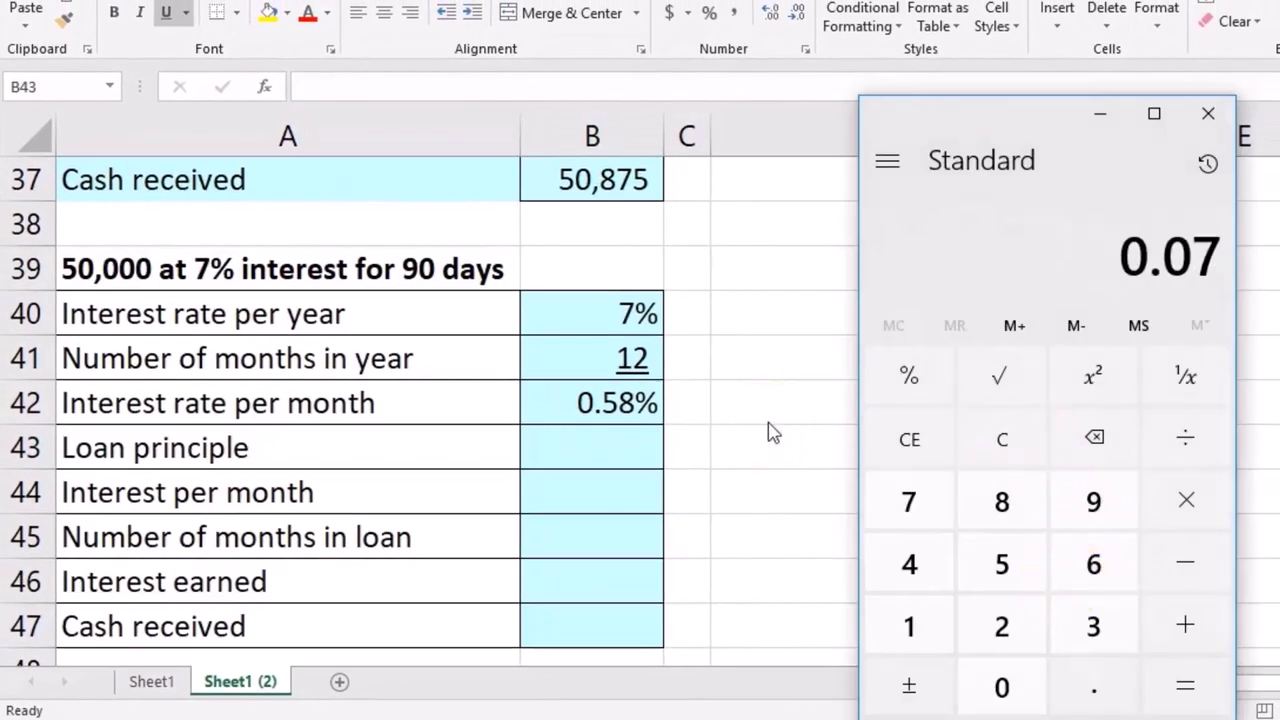
text(12)
key(Return)
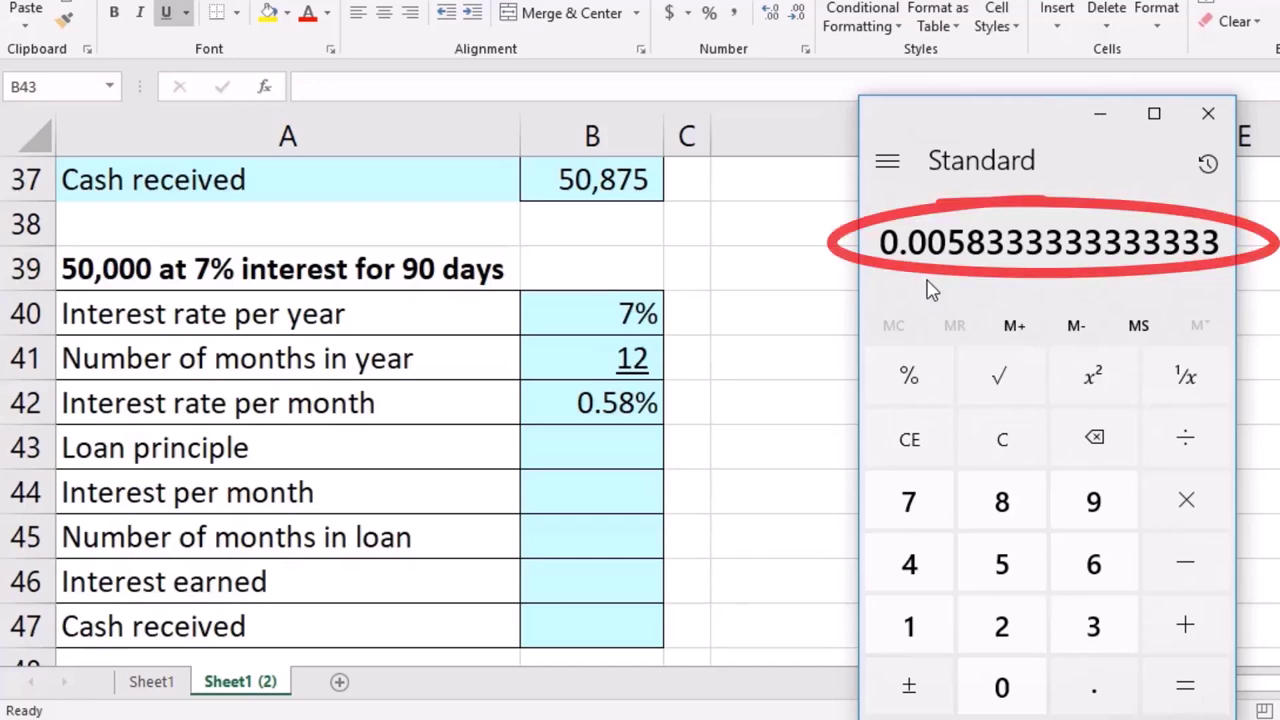
click(753, 392)
Show an extra decimal place for the monthly rate in B42, and restore the display to two decimals
click(626, 487)
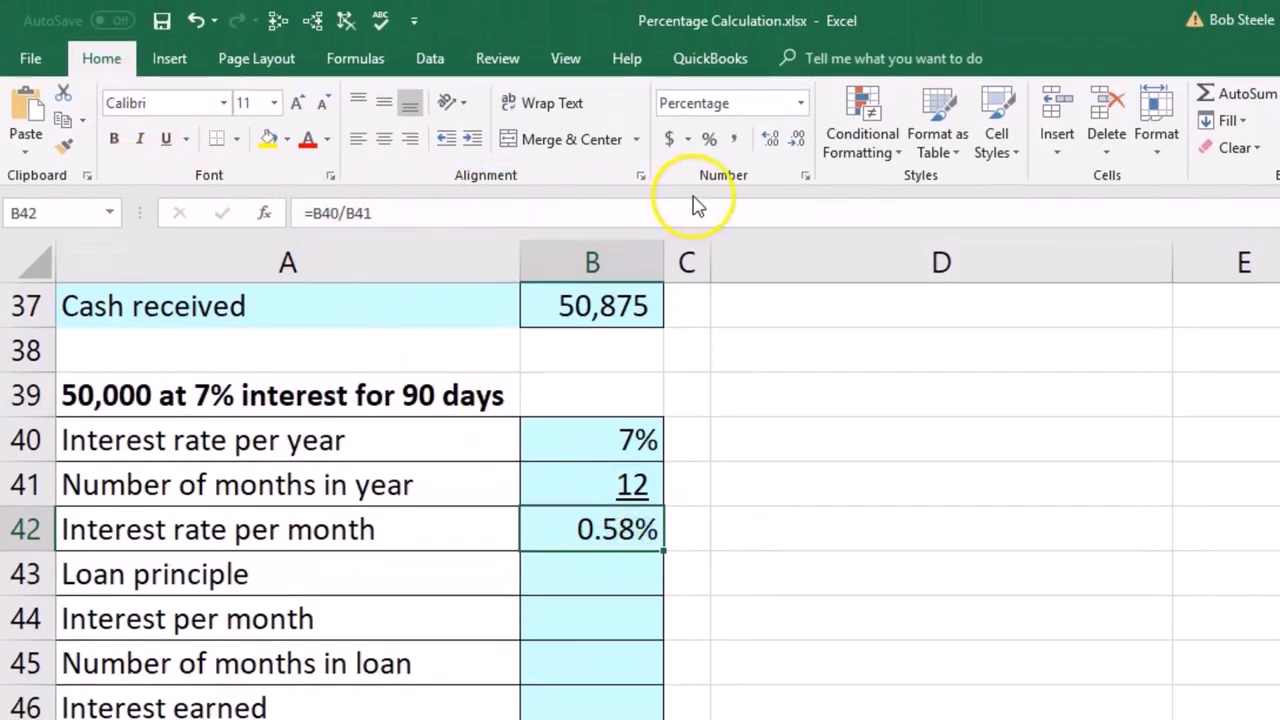
click(767, 141)
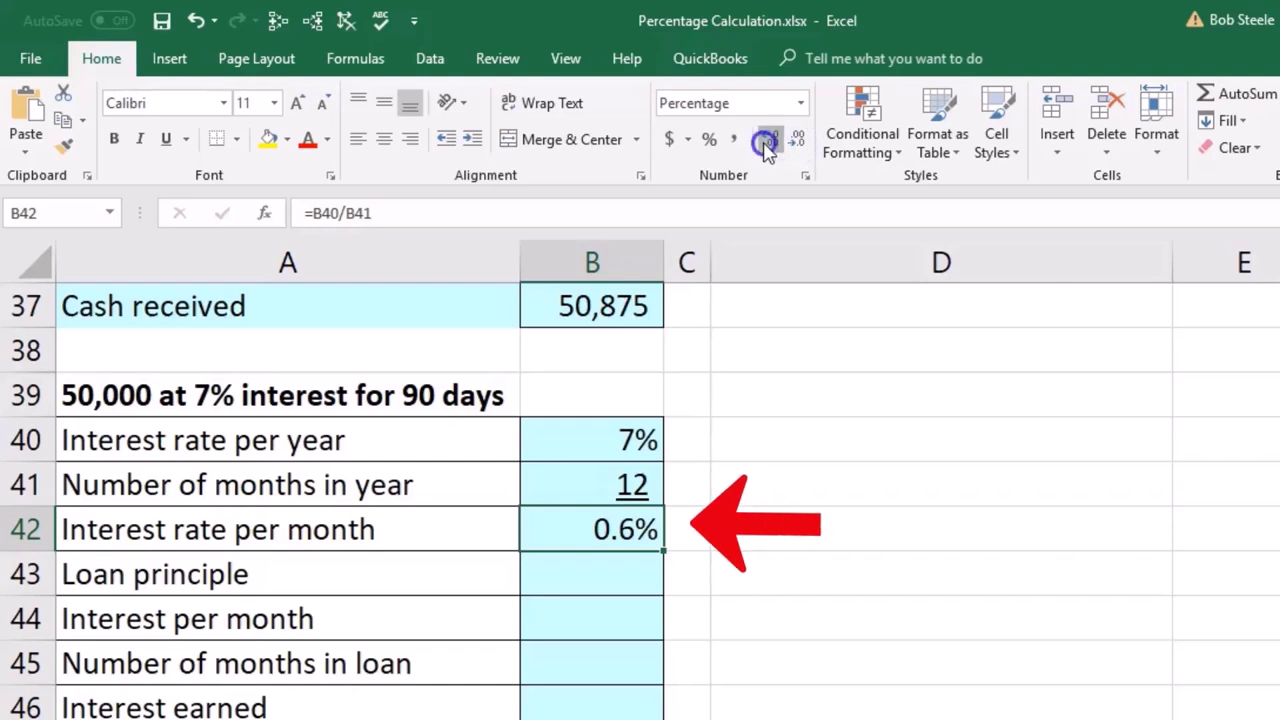
click(767, 145)
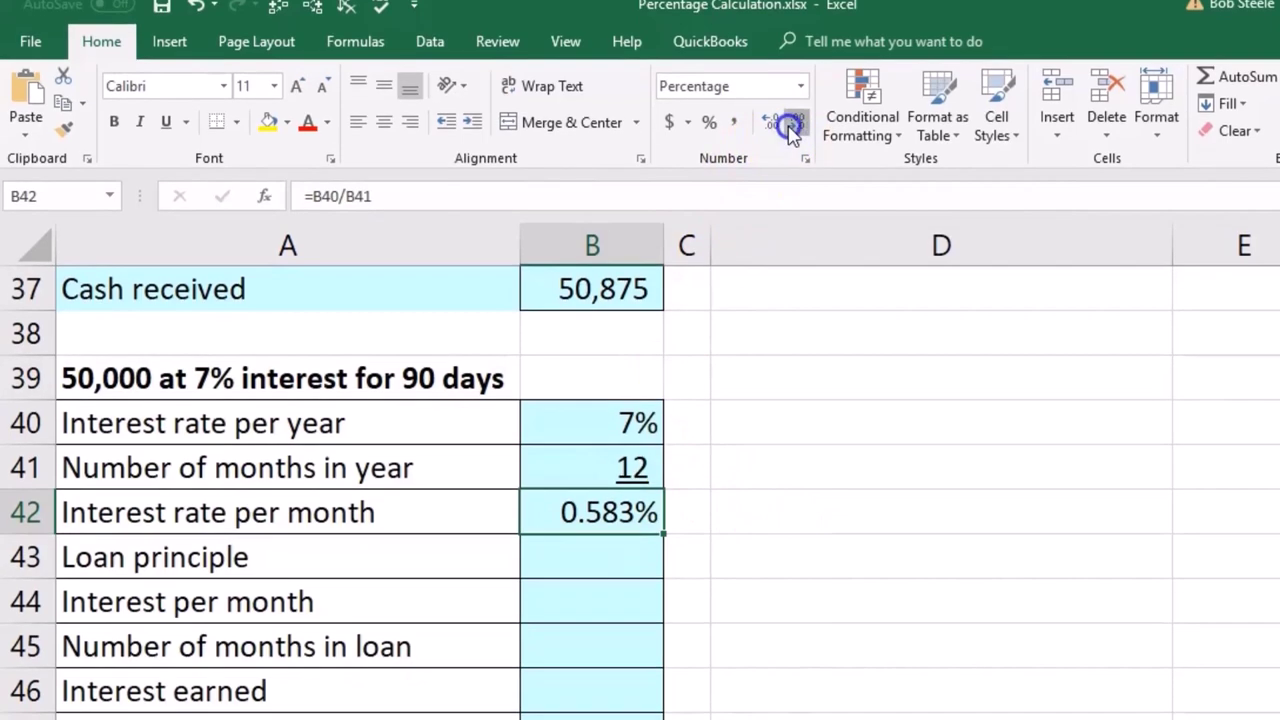
click(790, 143)
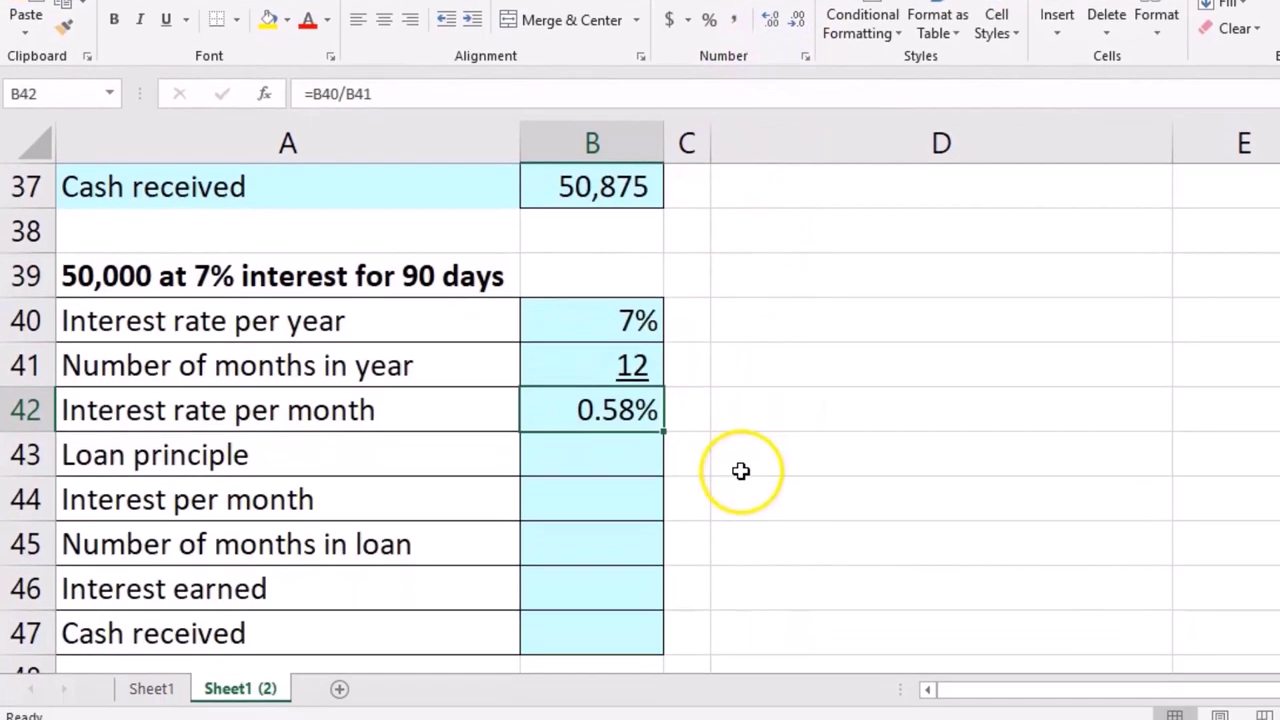
Enter 50,000 as the loan principle in B43, and calculate the interest per month in B44 with =B42*B43
click(651, 449)
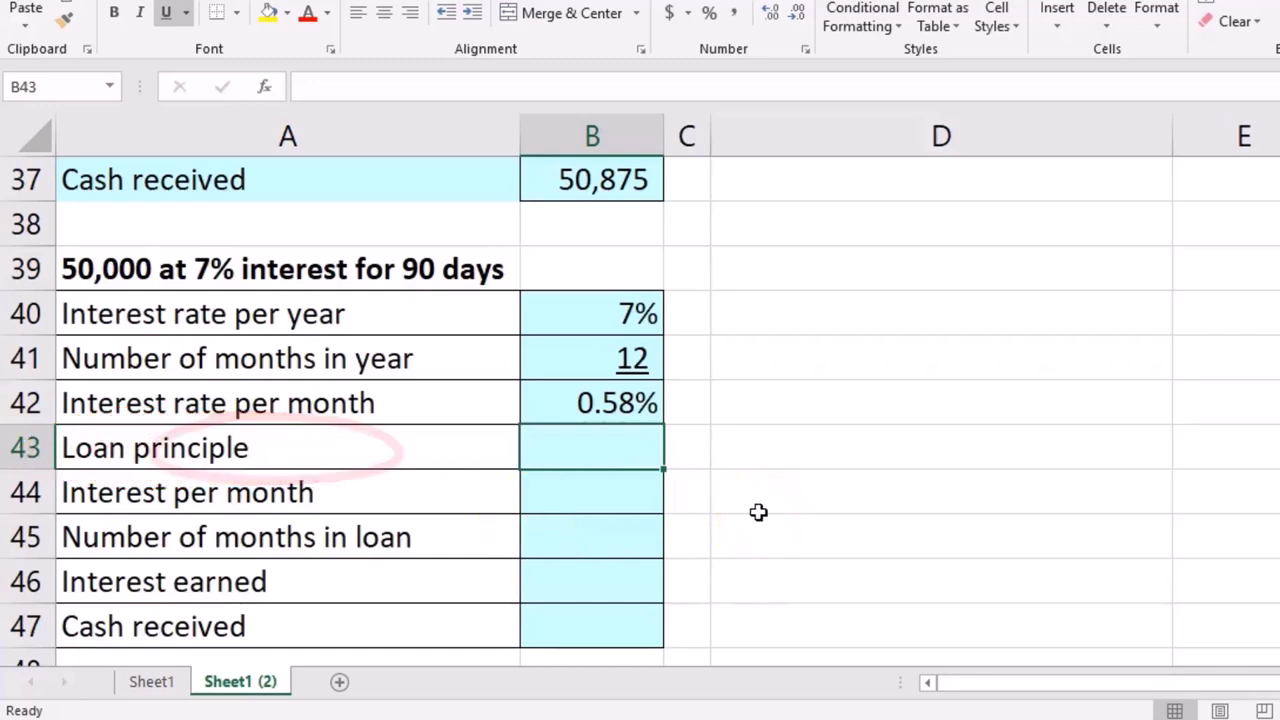
text(50,000)
key(Return)
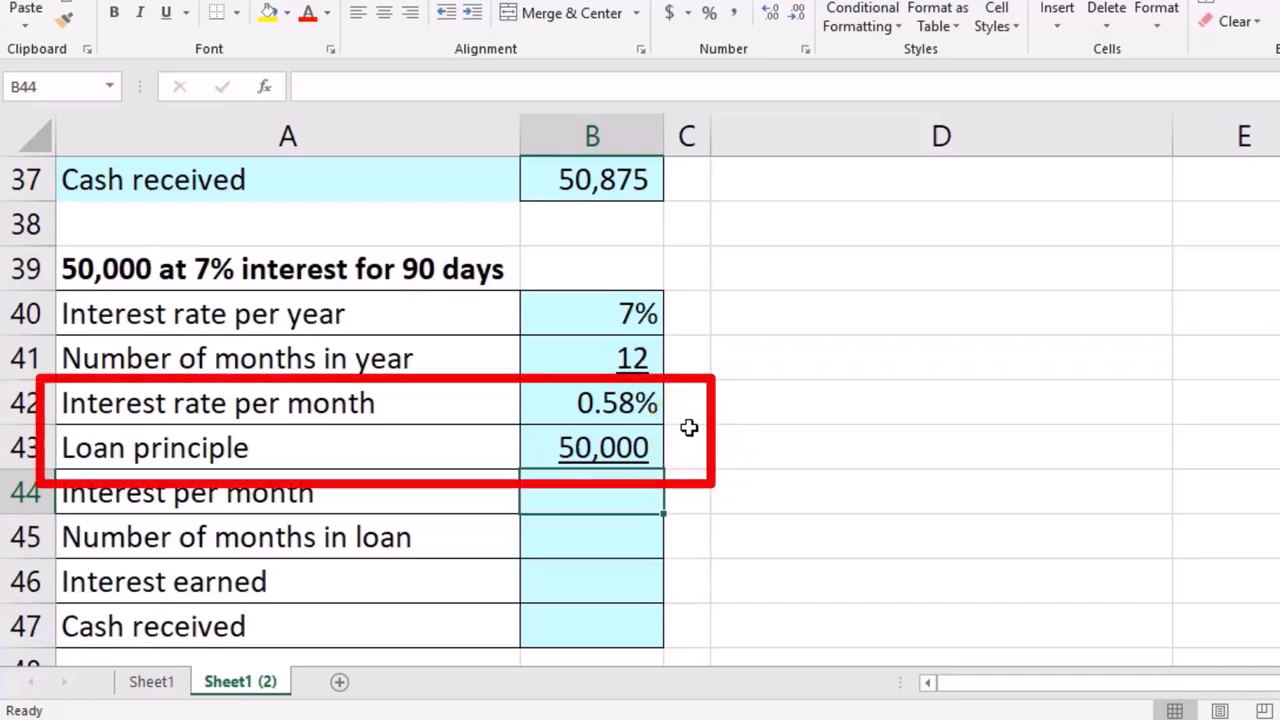
text(=)
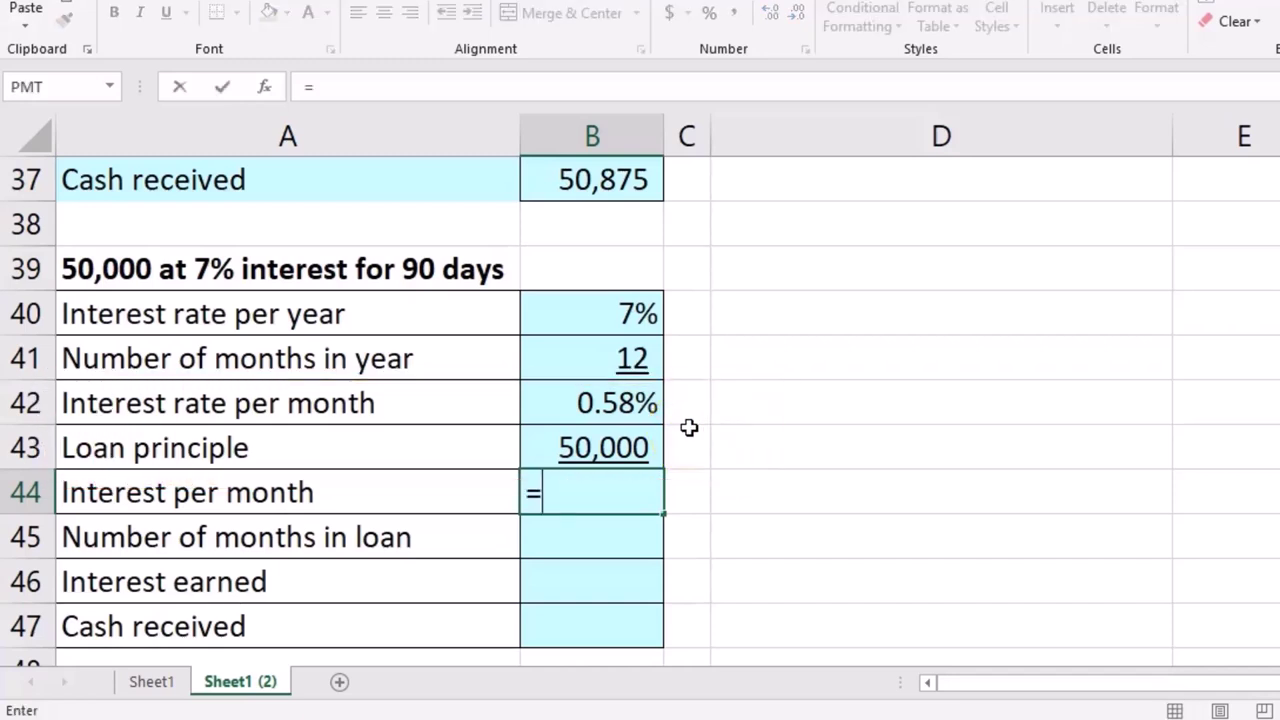
click(641, 411)
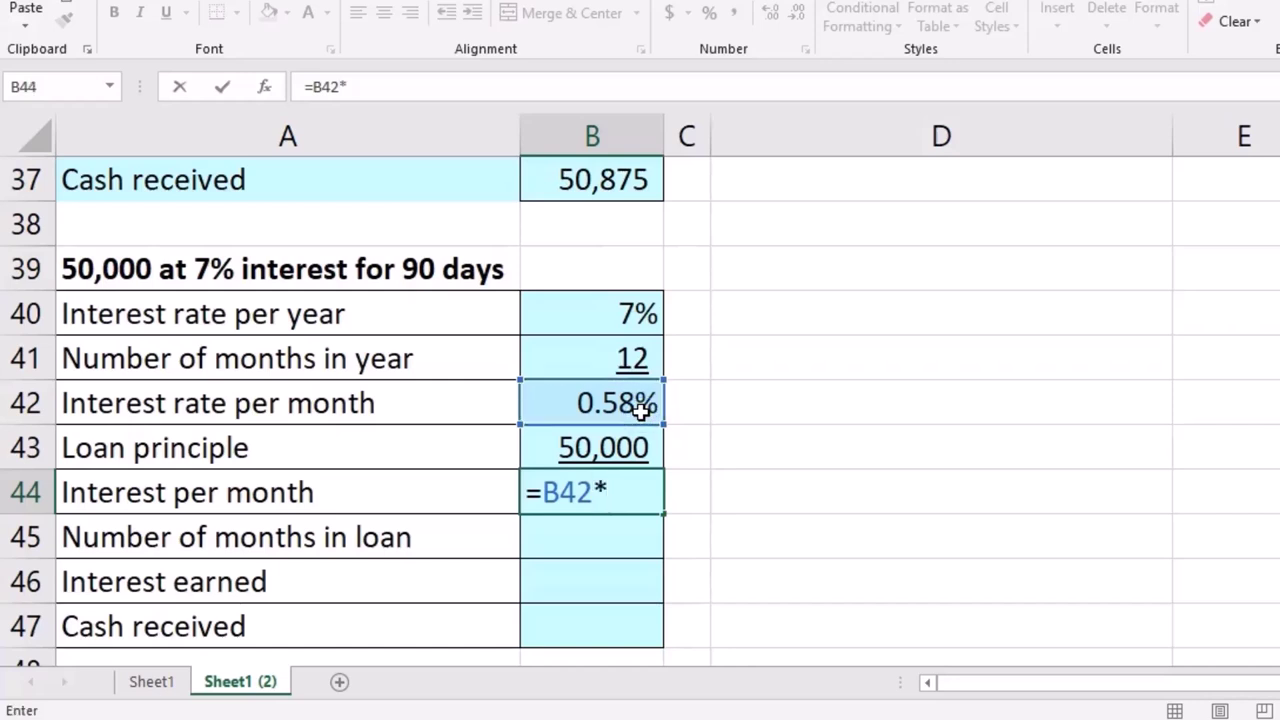
text(*)
click(630, 440)
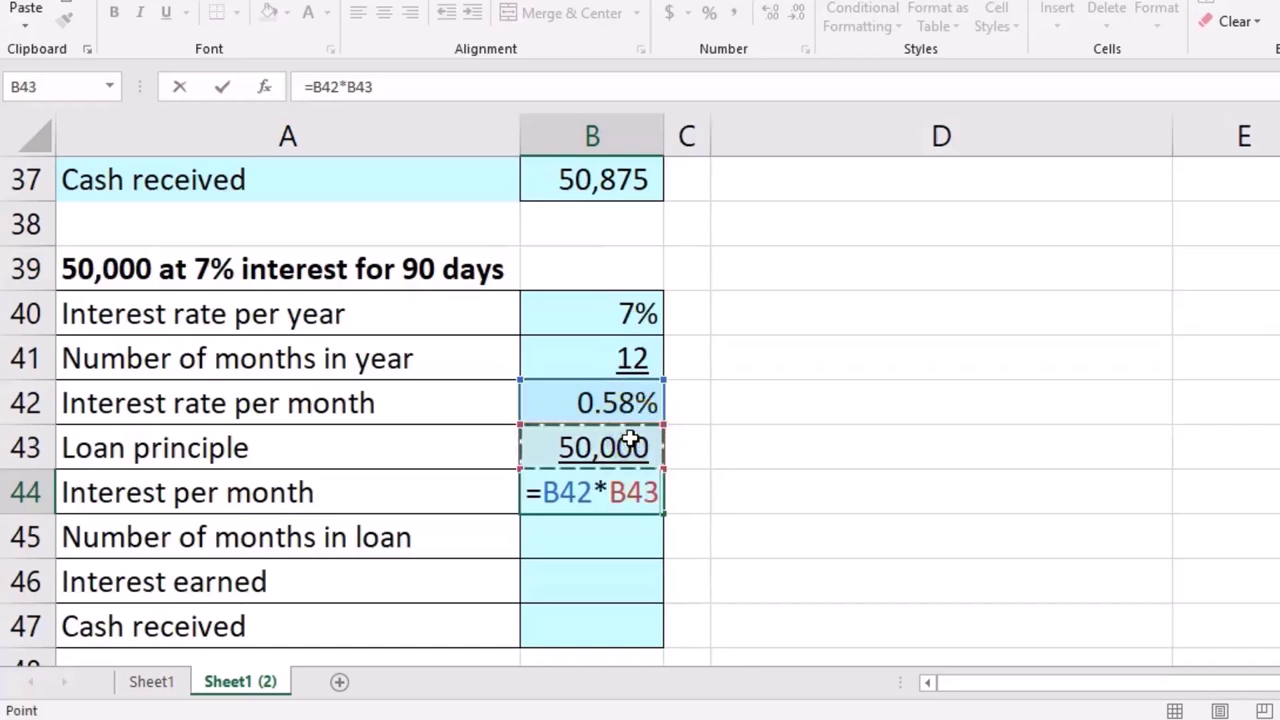
key(Return)
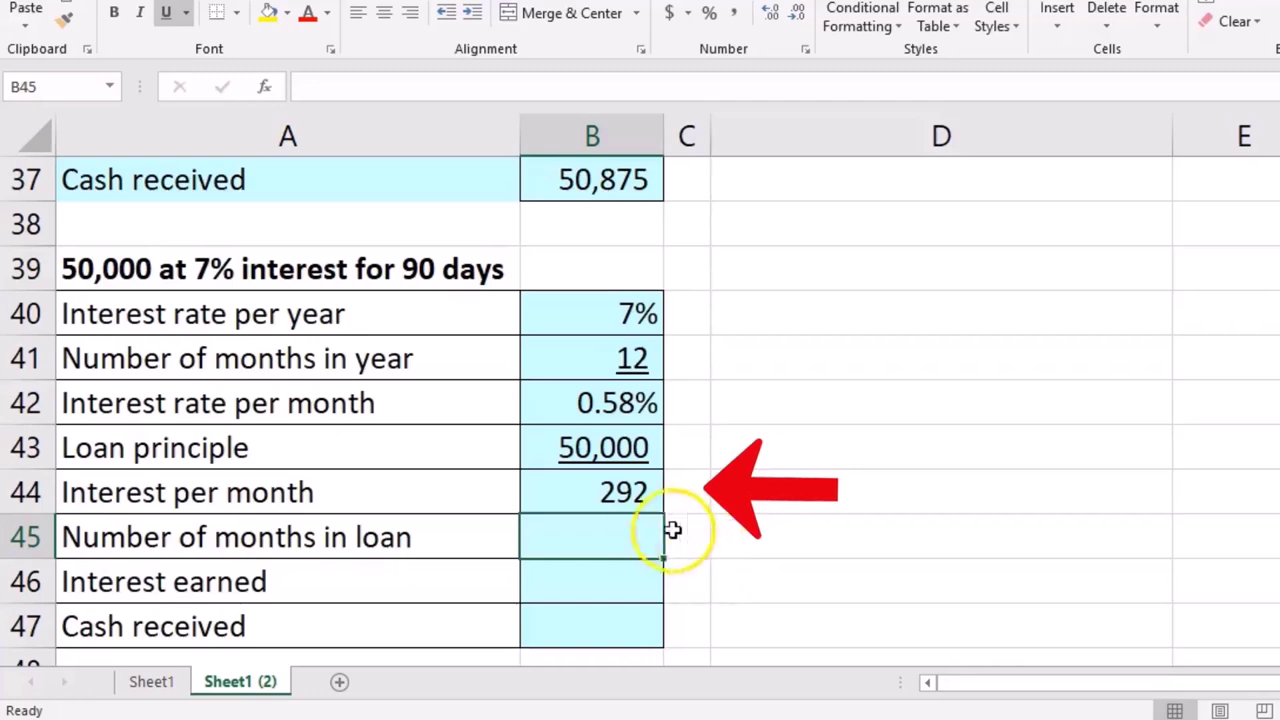
Show two decimal places for the interest per month in B44, and restore the display to whole numbers
click(637, 492)
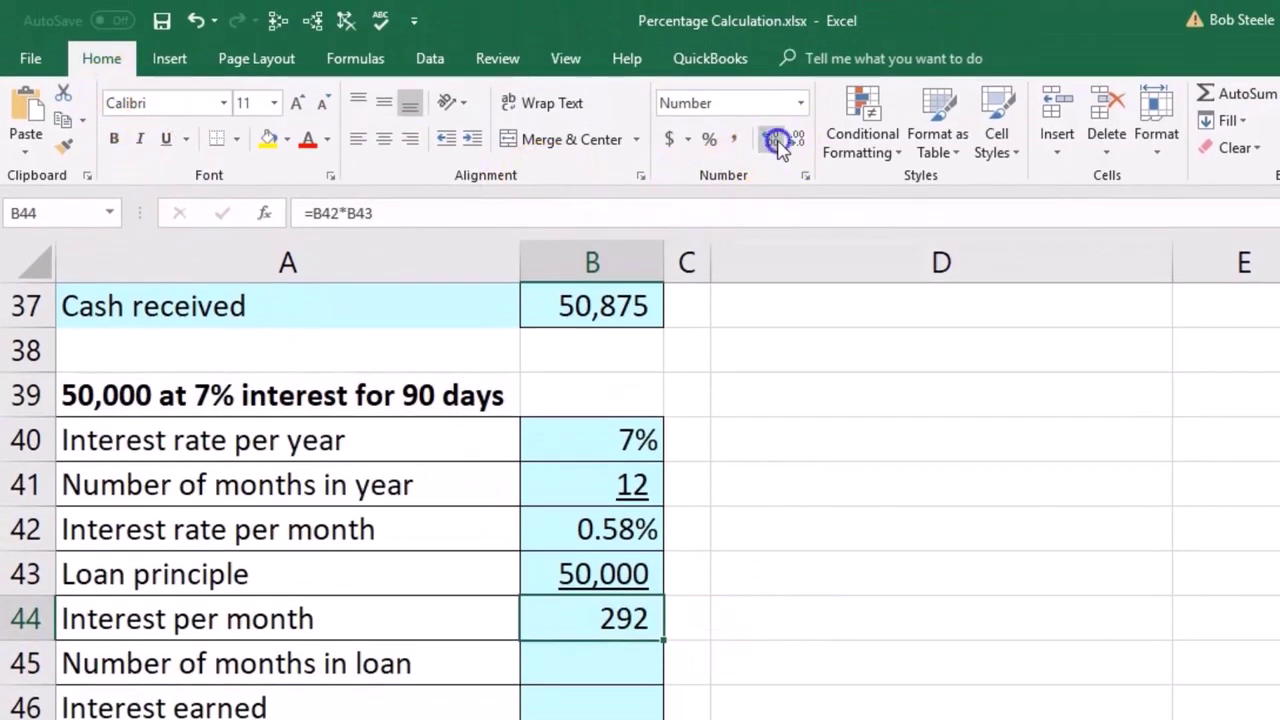
click(778, 144)
click(778, 144)
click(797, 143)
click(797, 143)
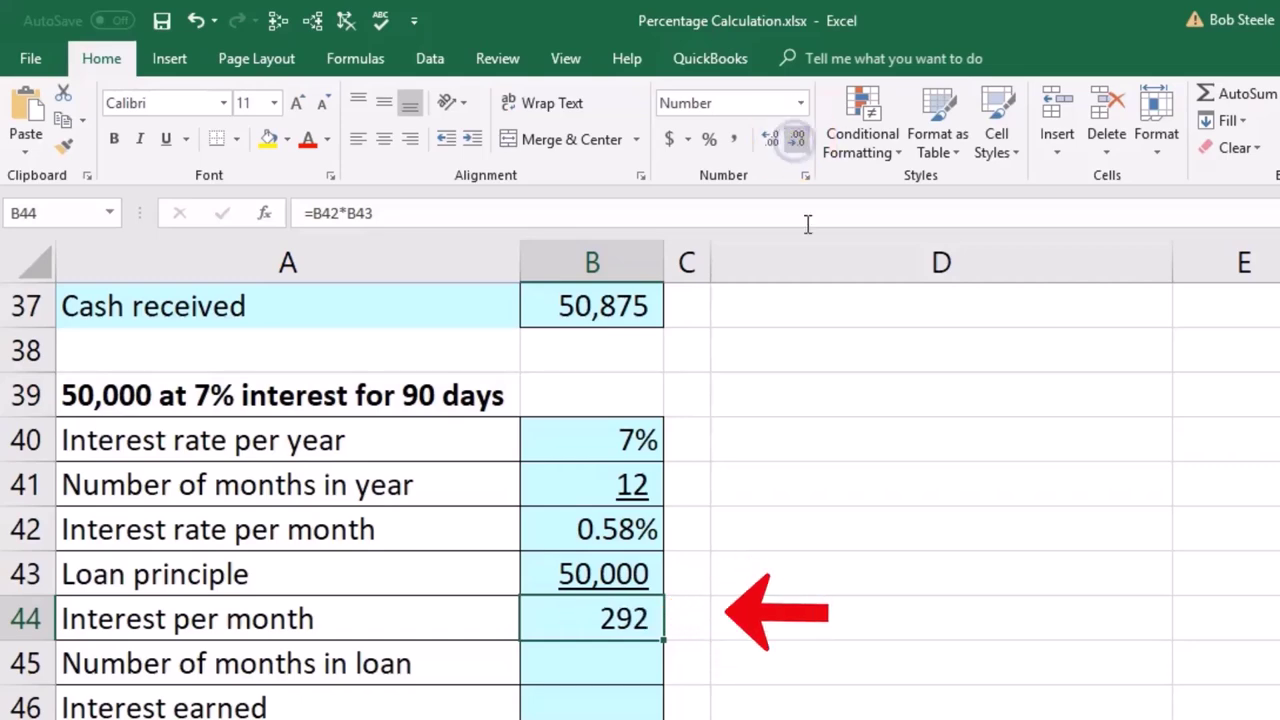
Calculate the number of months in the loan in B45 with =90/30
click(620, 668)
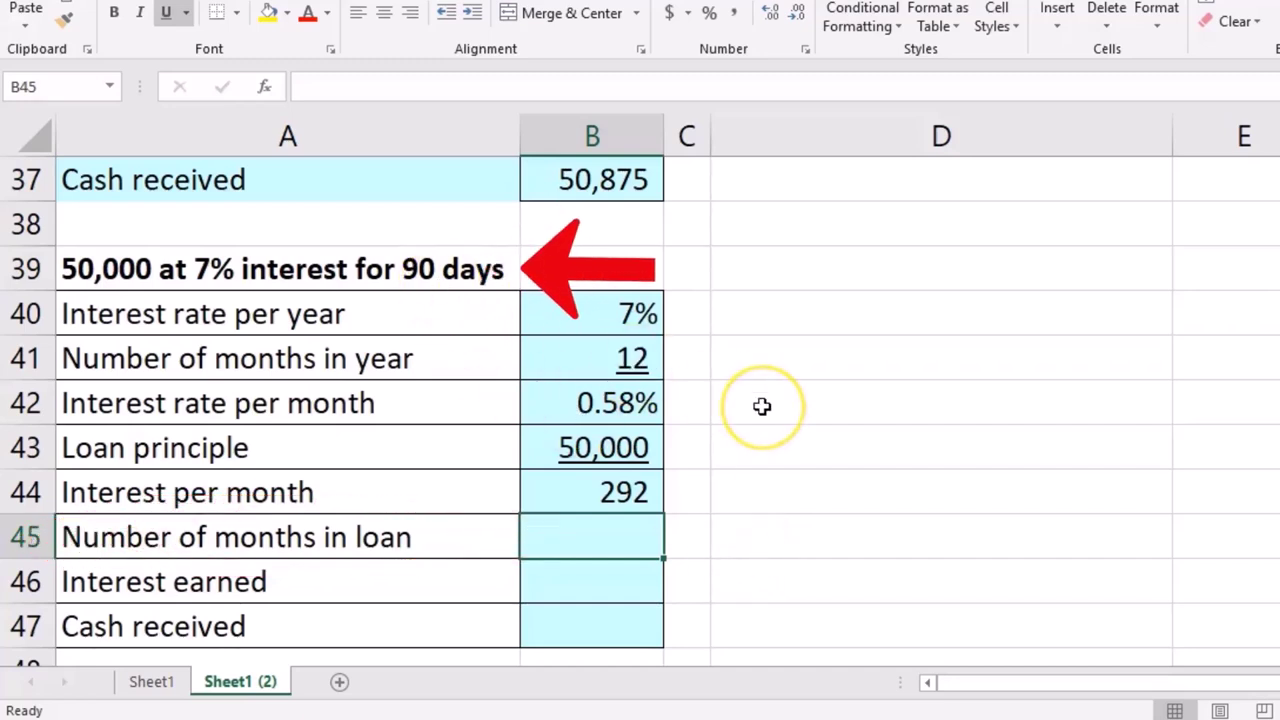
text(=90/30)
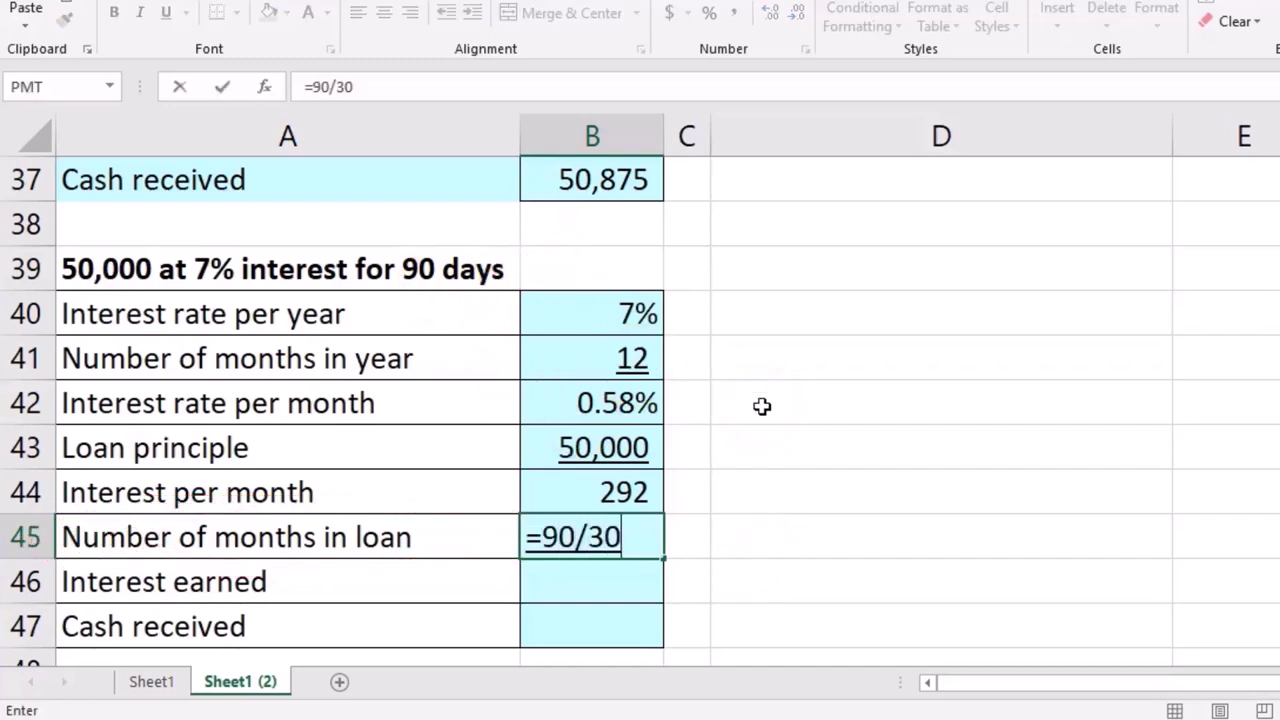
key(Return)
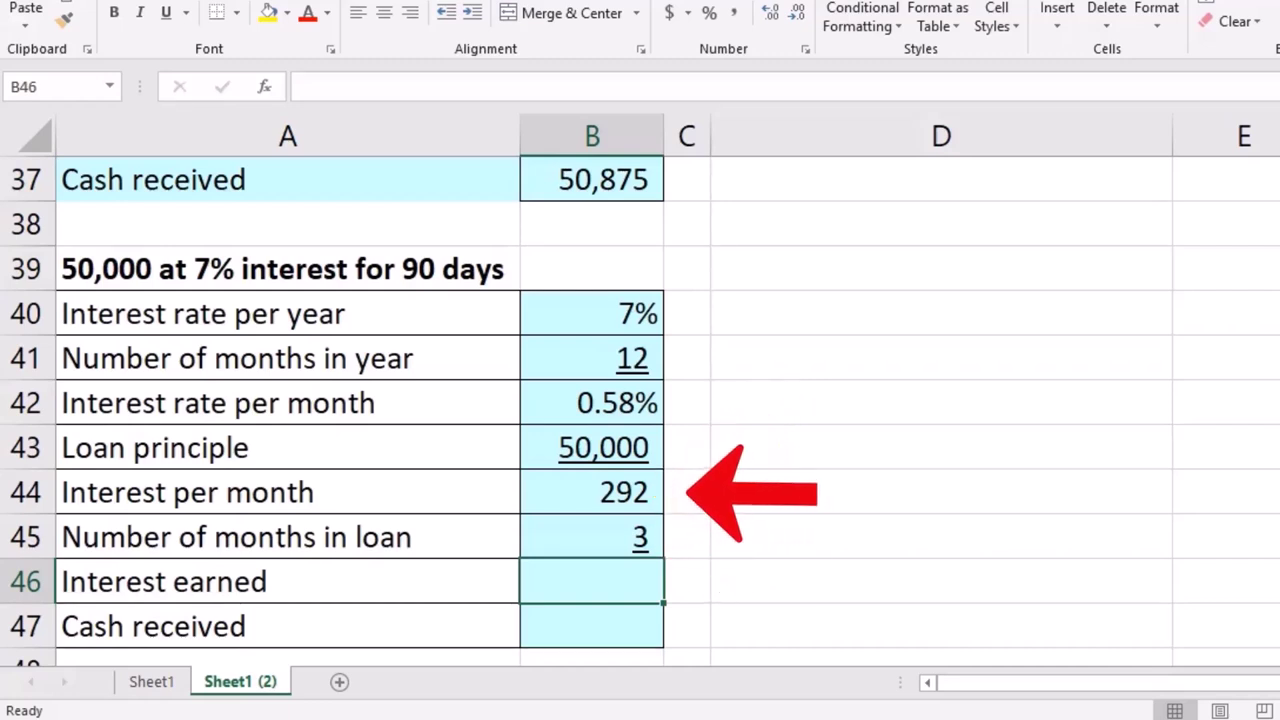
Calculate the interest earned in B46 by multiplying interest per month by the number of months, =B44*B45
text(=)
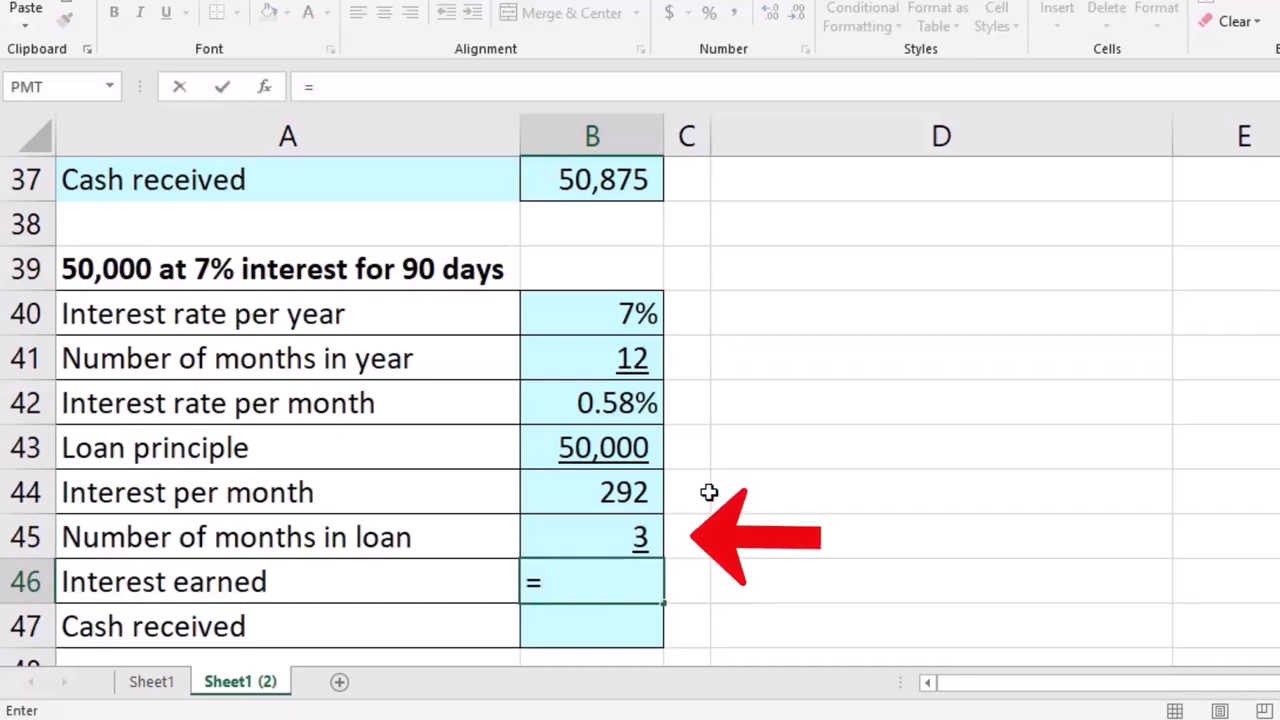
click(658, 490)
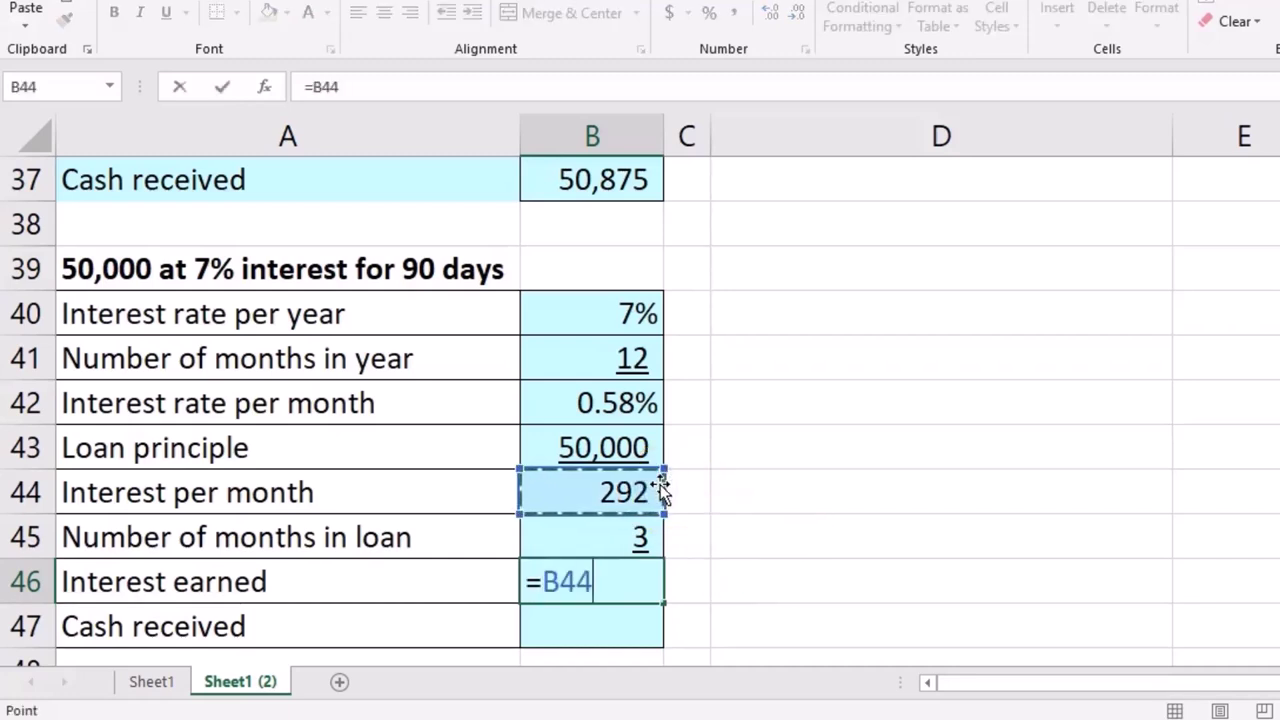
click(636, 533)
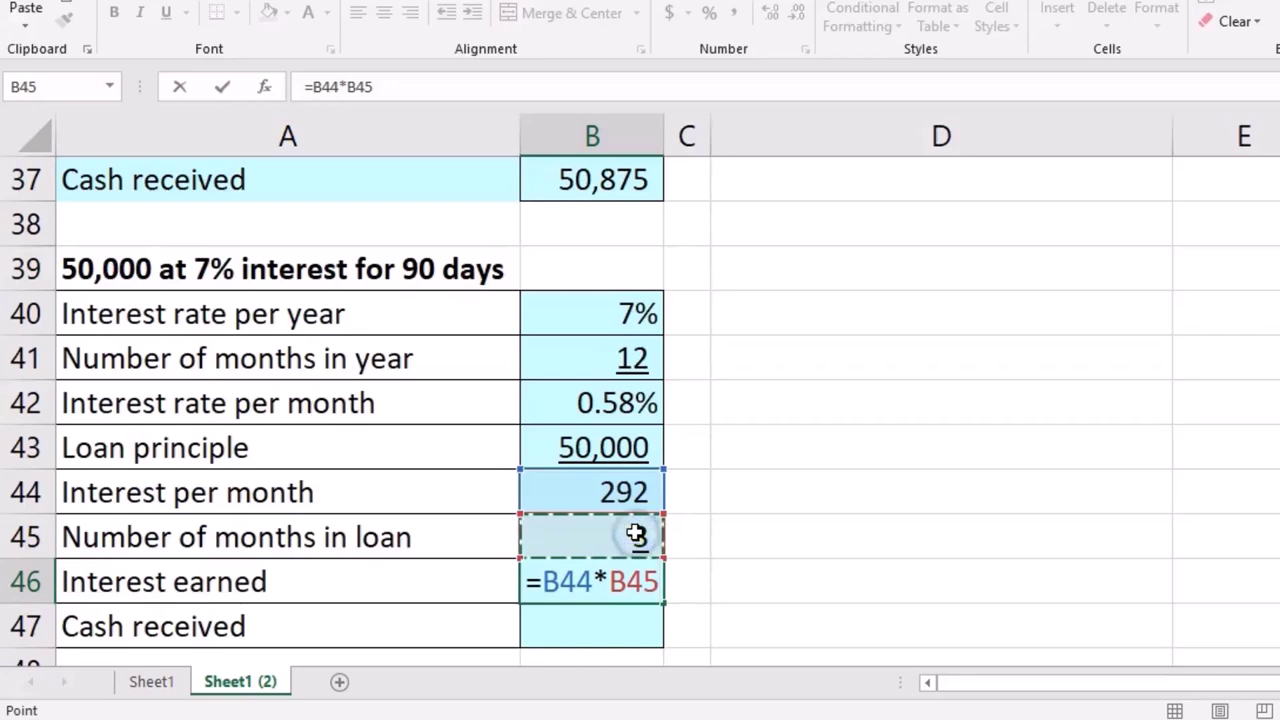
key(Return)
scroll(636, 535, up, 1)
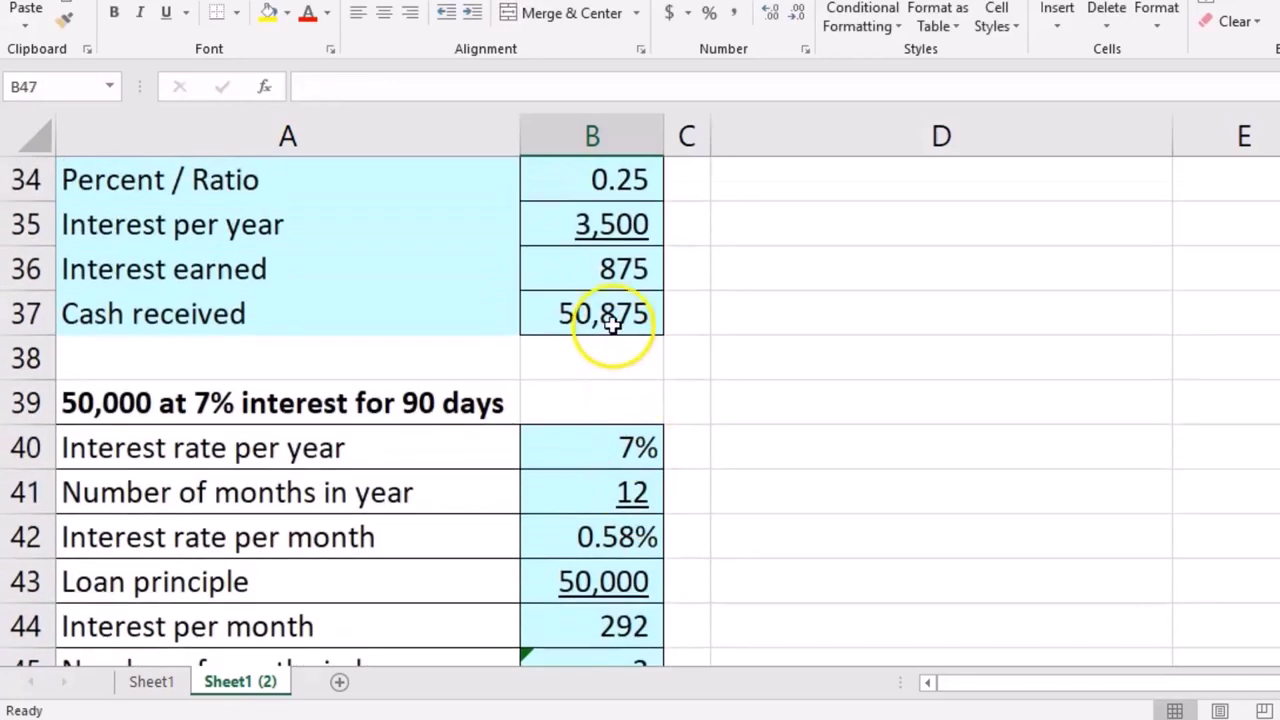
scroll(612, 322, down, 1)
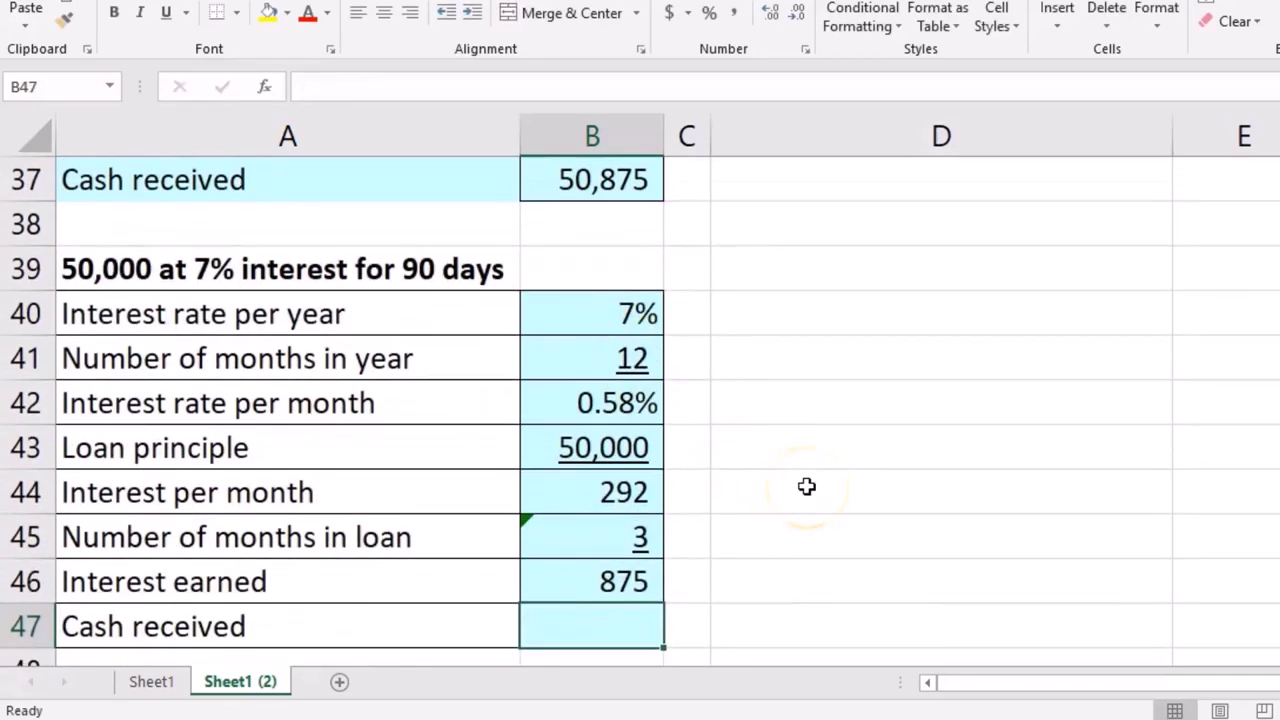
Calculate the cash received in B47 with =50000+B46
text(=5000)
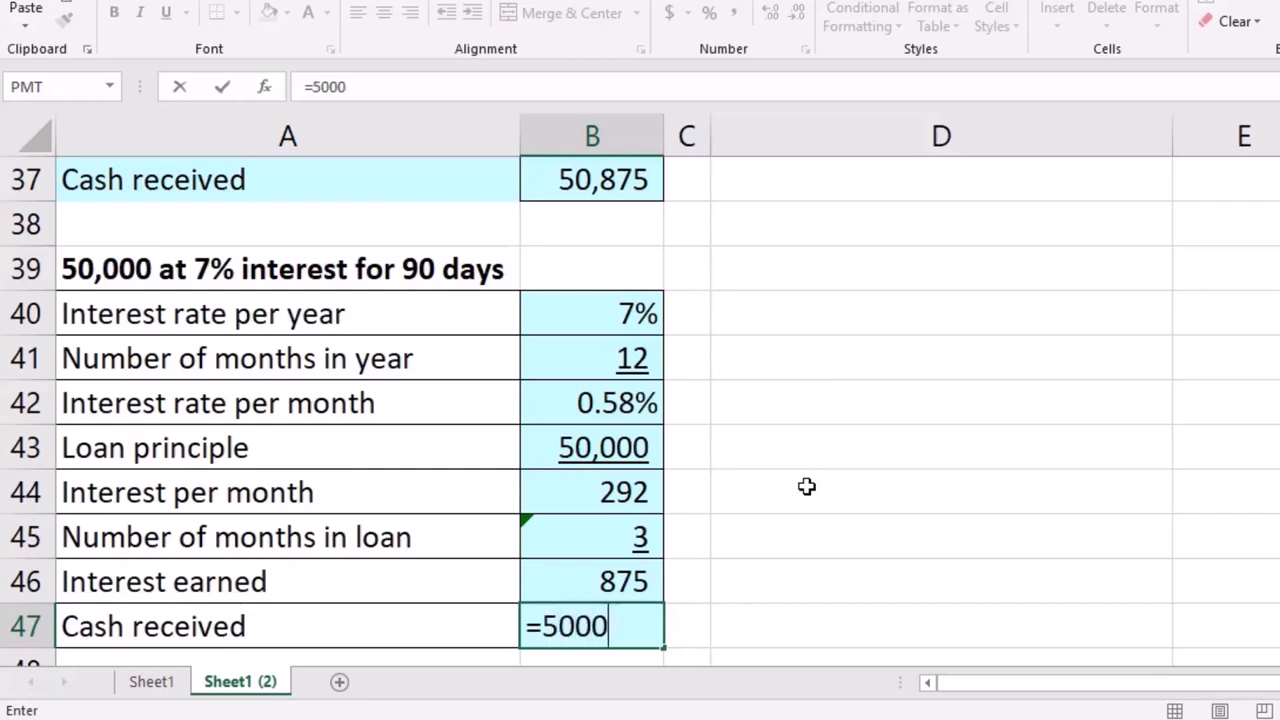
text(0+)
click(638, 580)
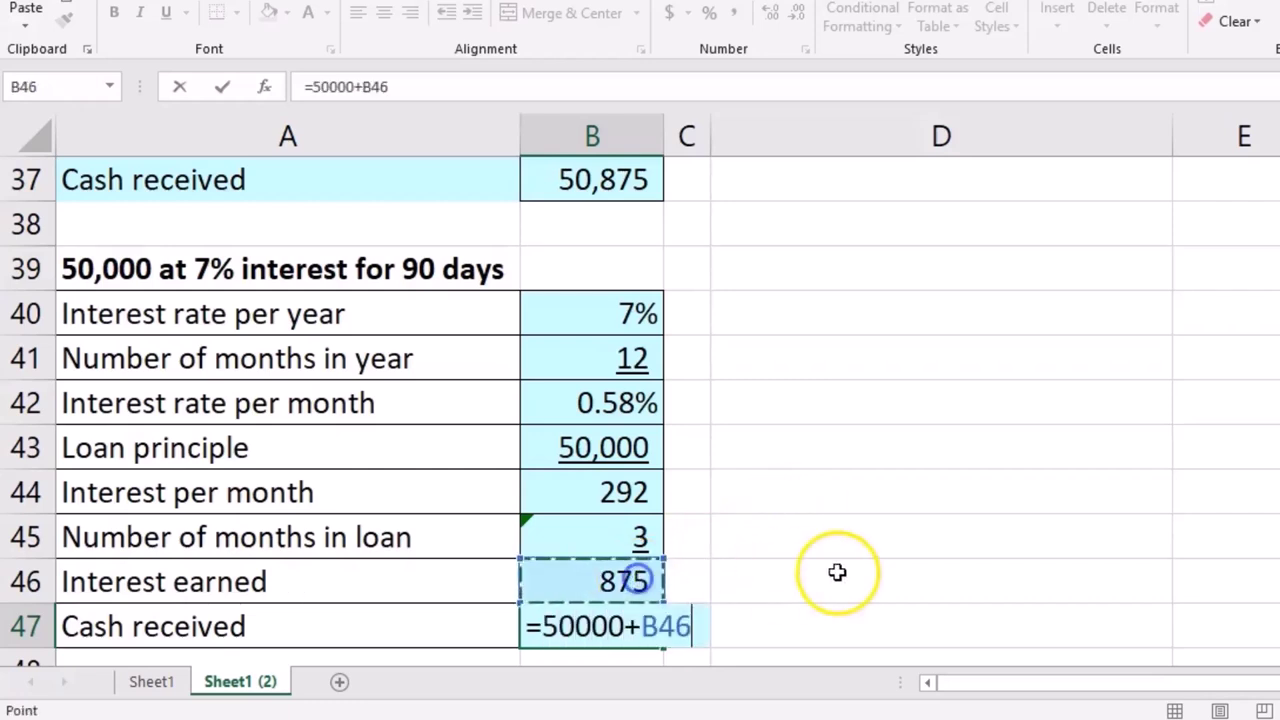
key(Return)
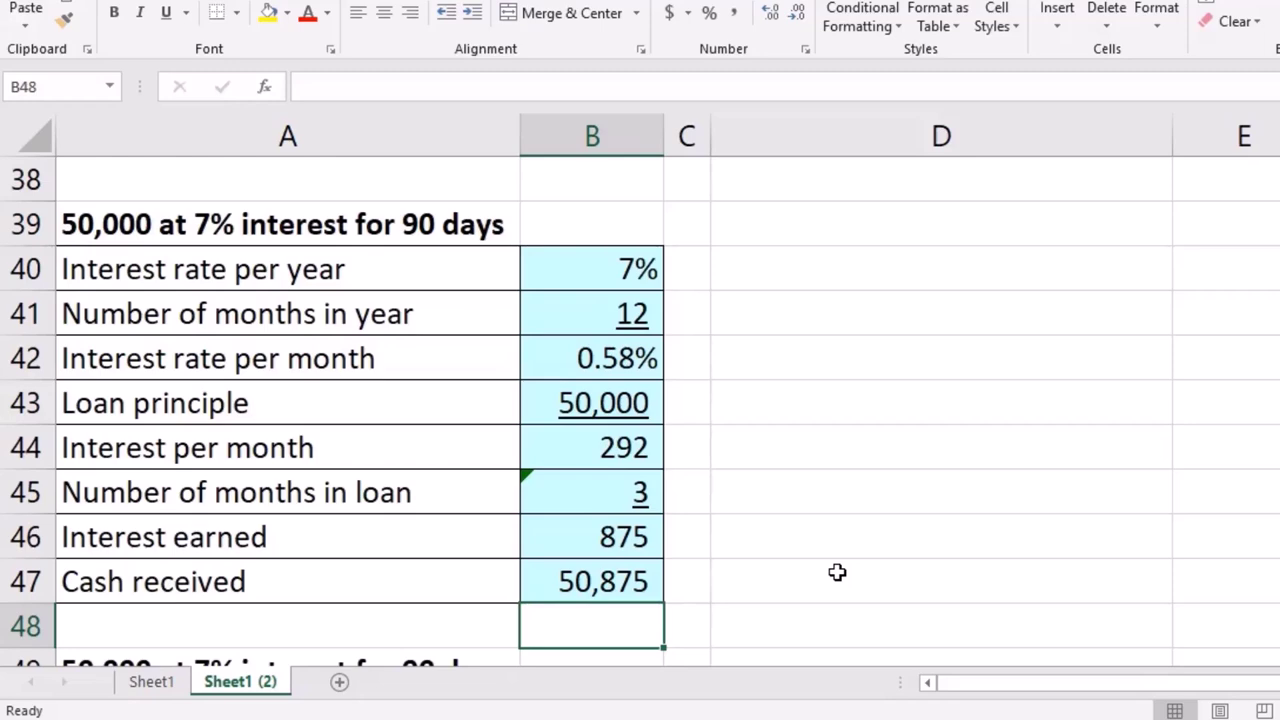
Enter 7% as the interest rate per year in B50 and 12 as the number of months in B51
scroll(837, 572, down, 1)
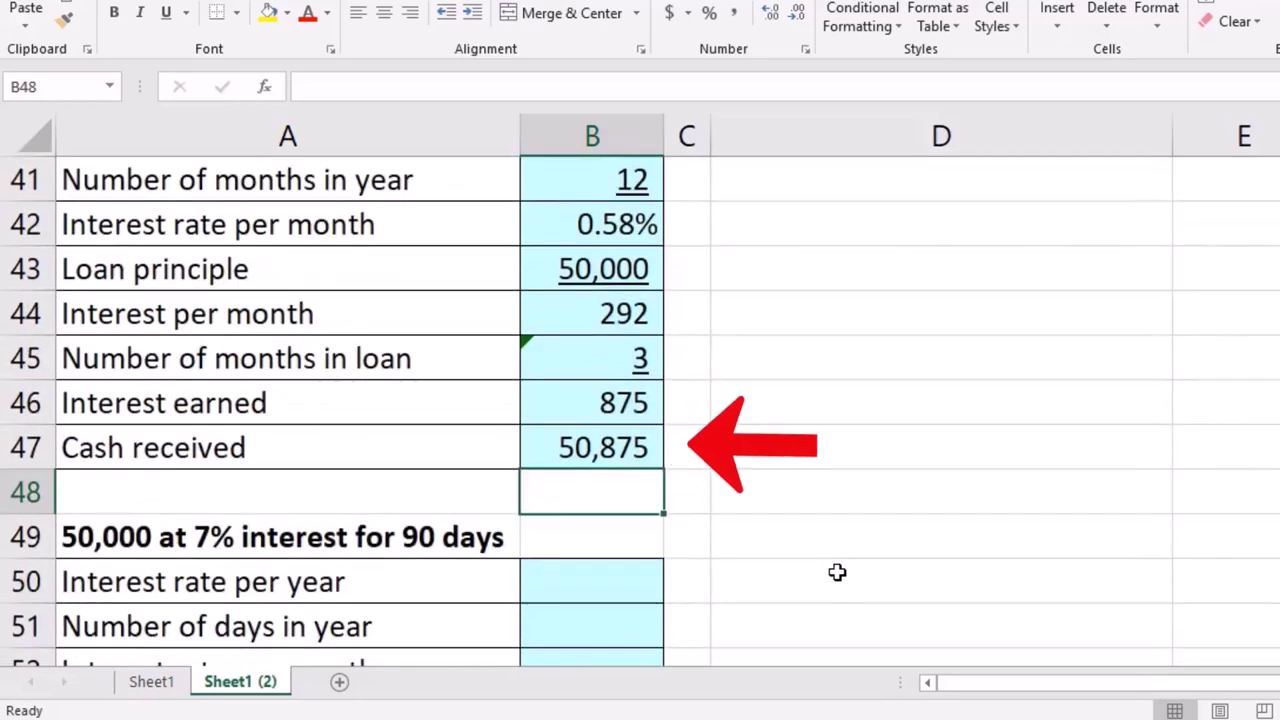
scroll(837, 572, down, 2)
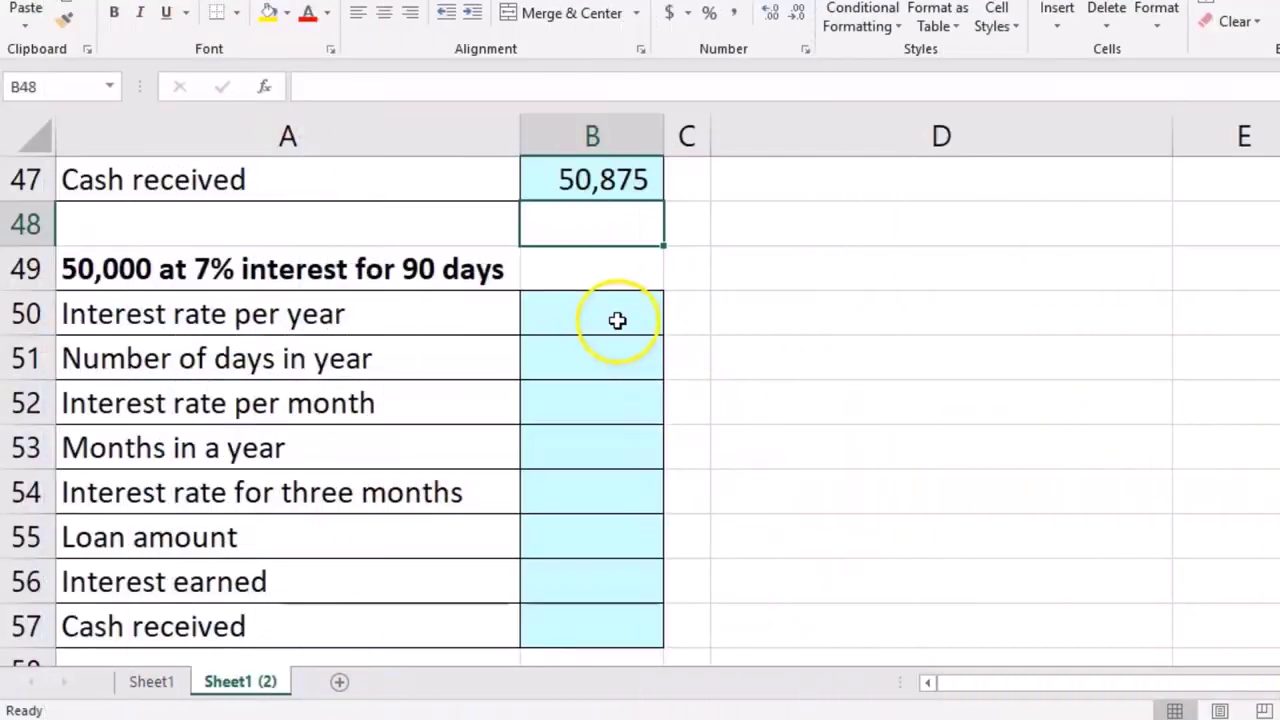
click(617, 320)
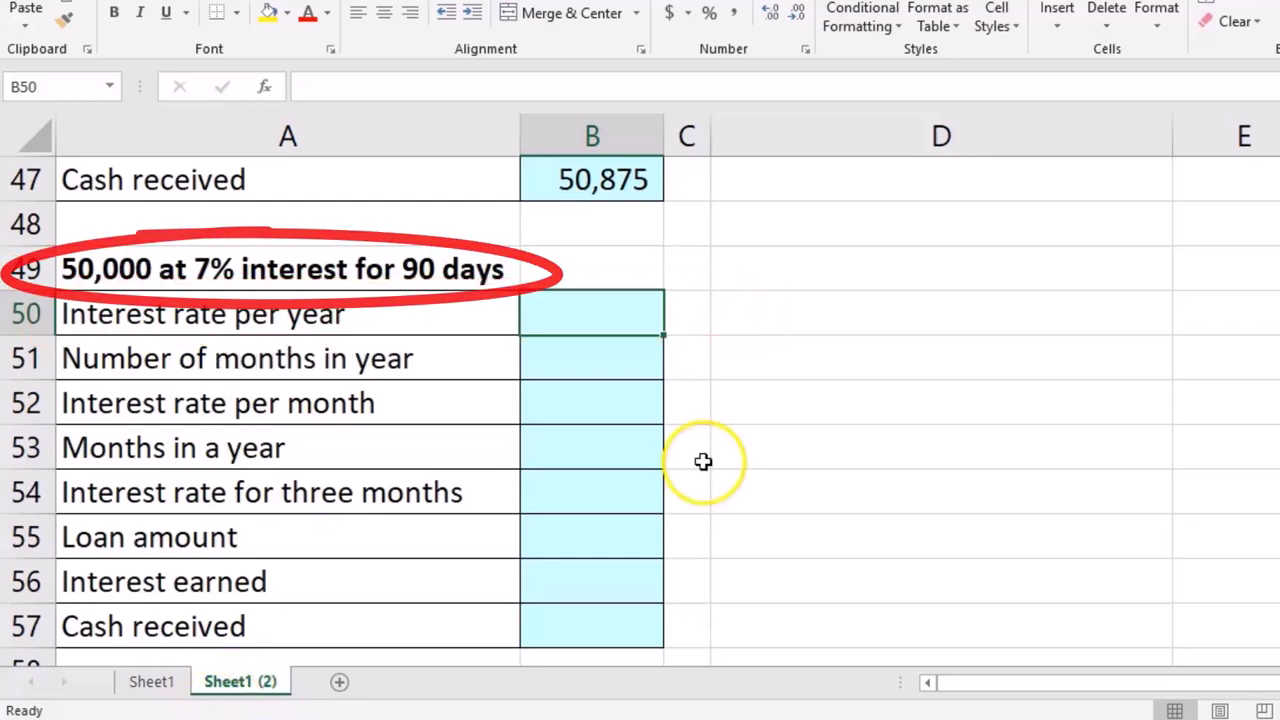
text(7%)
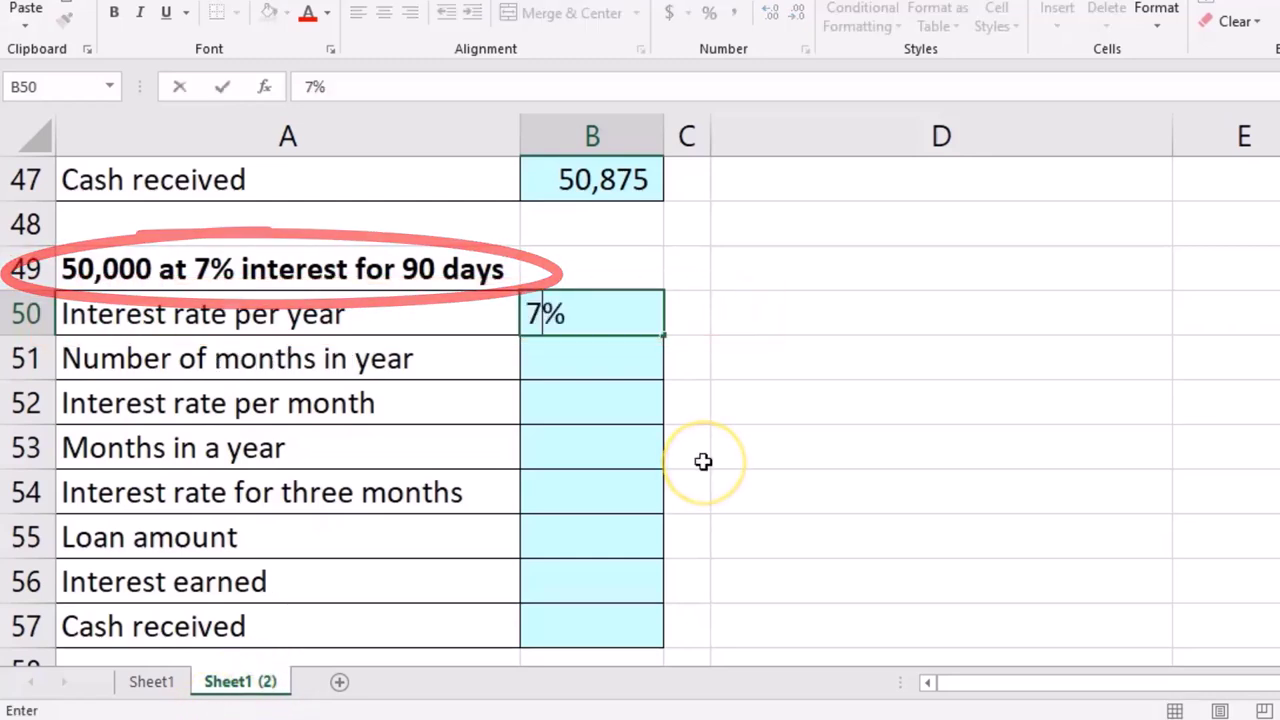
key(Return)
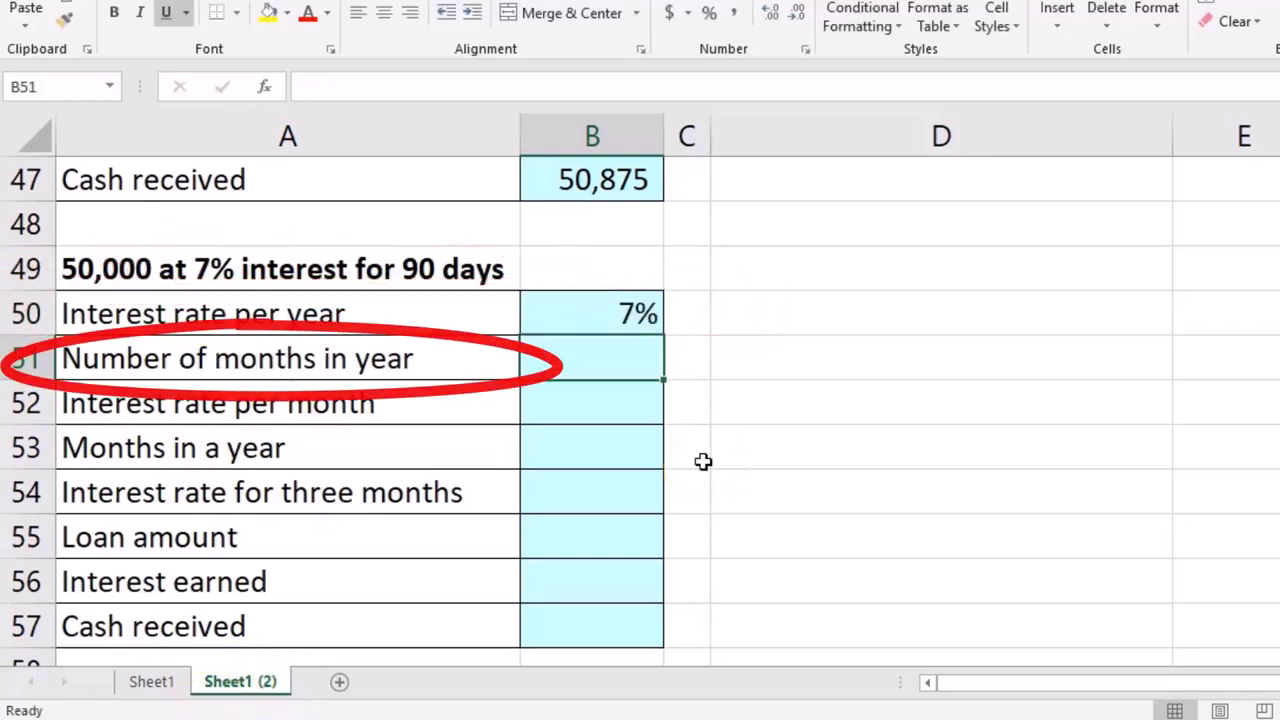
text(12)
key(Return)
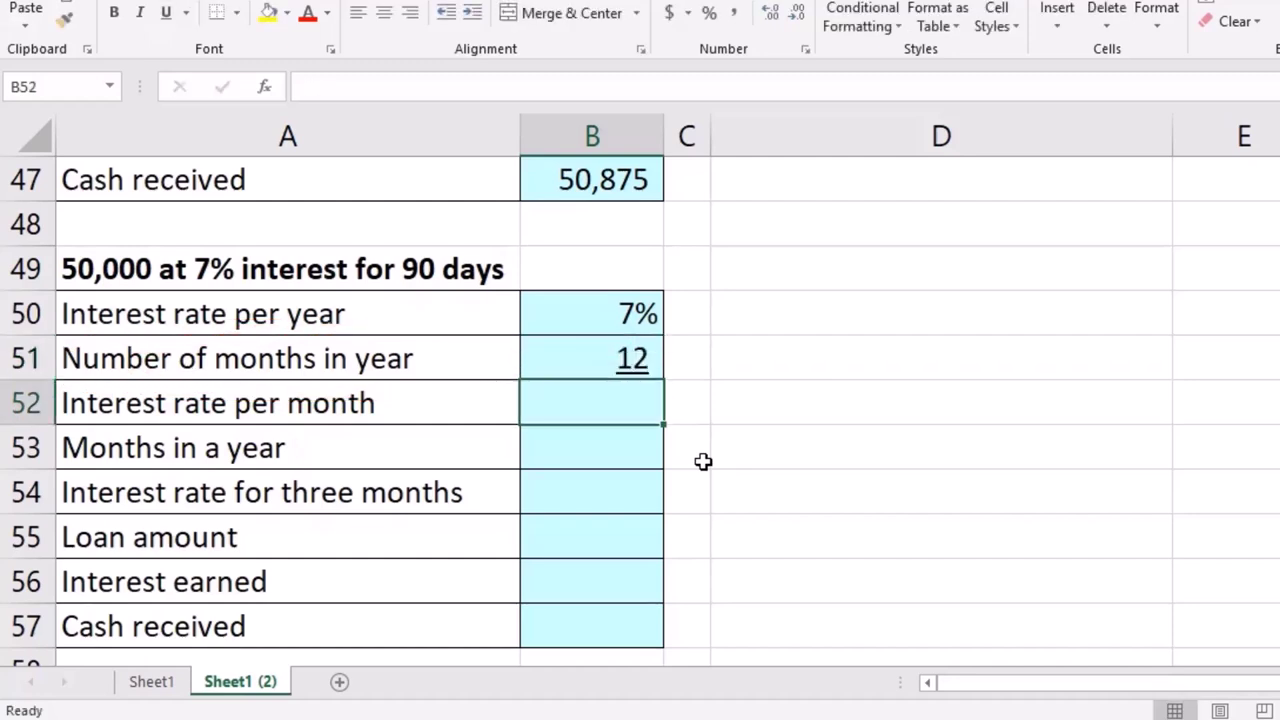
Calculate the interest rate per month in B52 with =B50/B51
text(=)
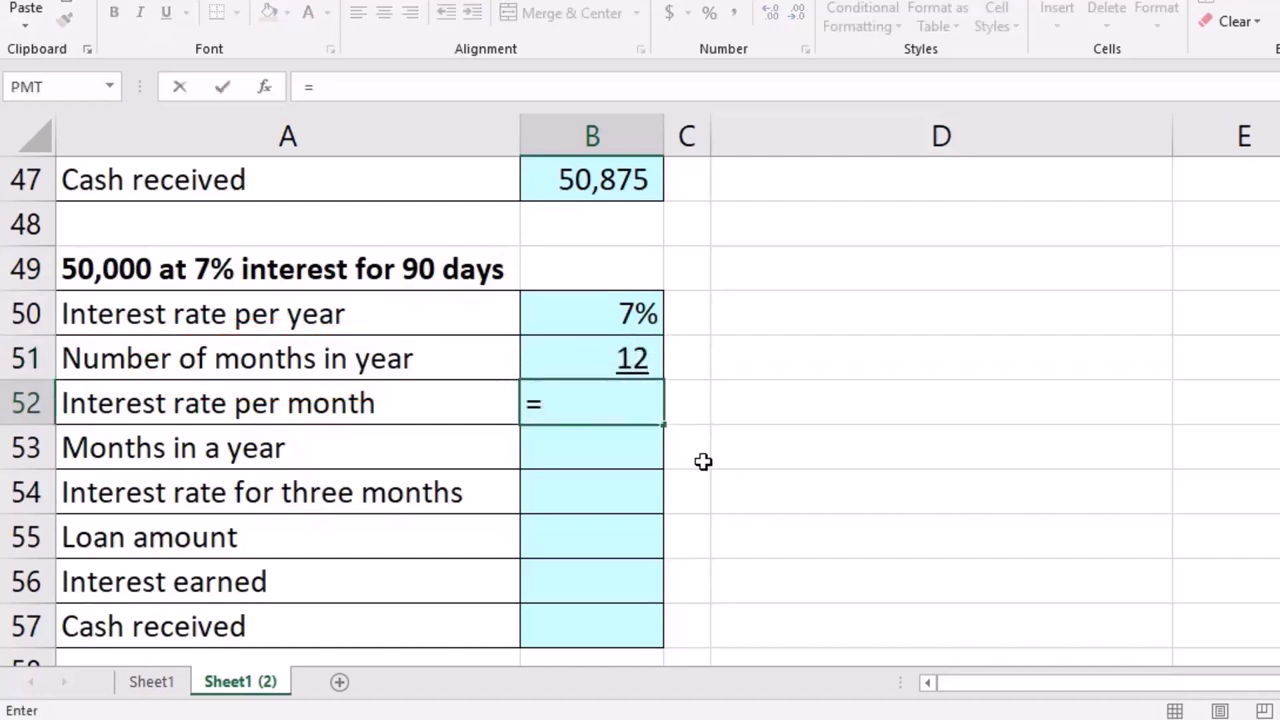
click(617, 313)
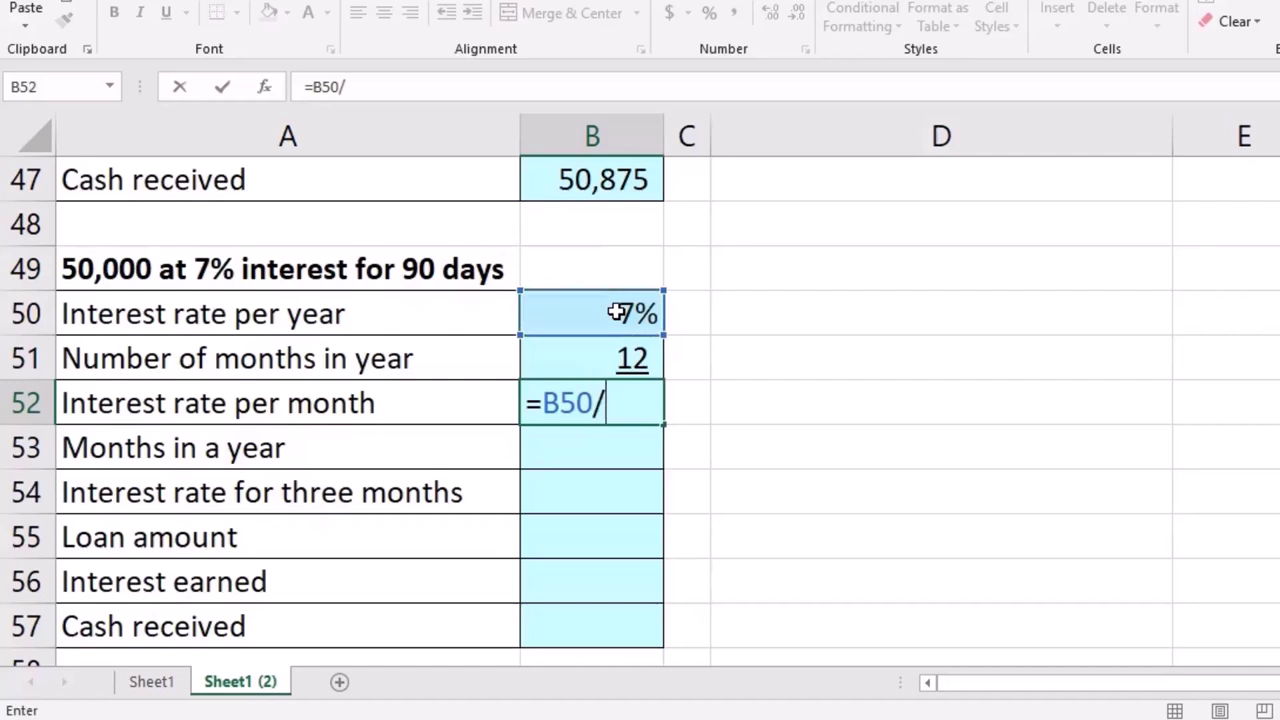
text(/)
click(606, 360)
key(Return)
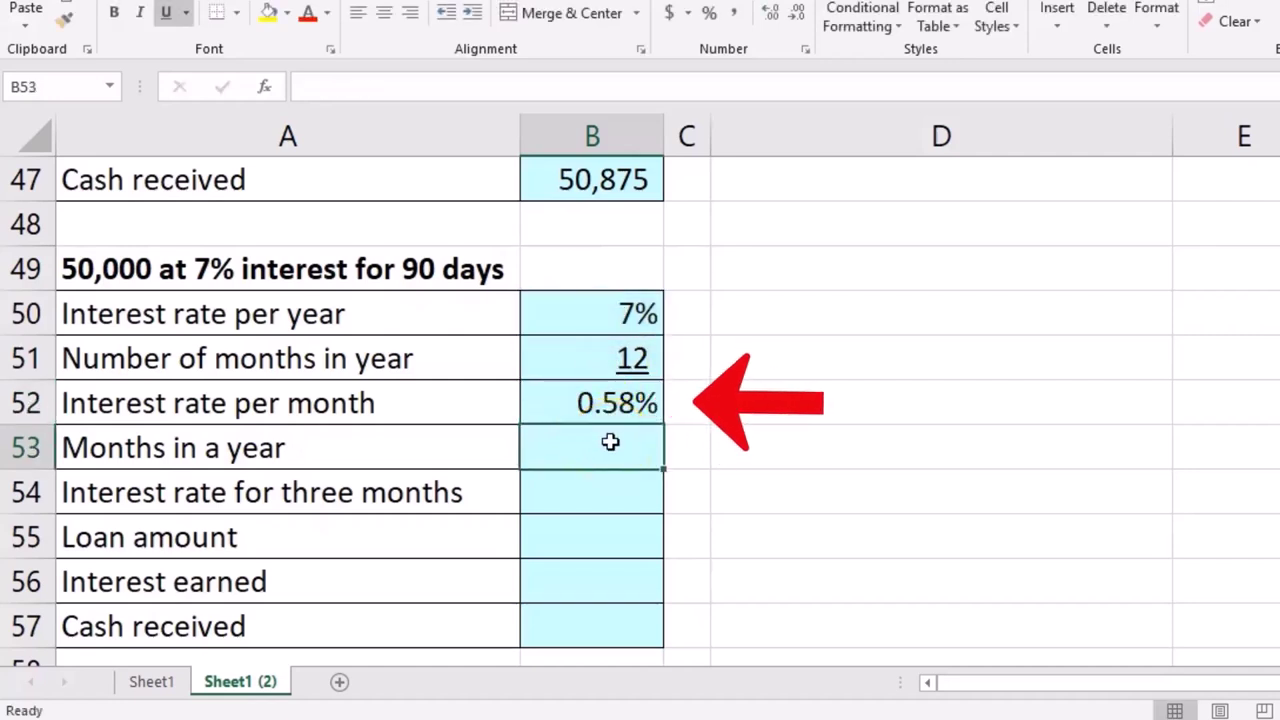
Show four decimal places for the monthly rate in B52, and restore the display to two decimals
click(600, 400)
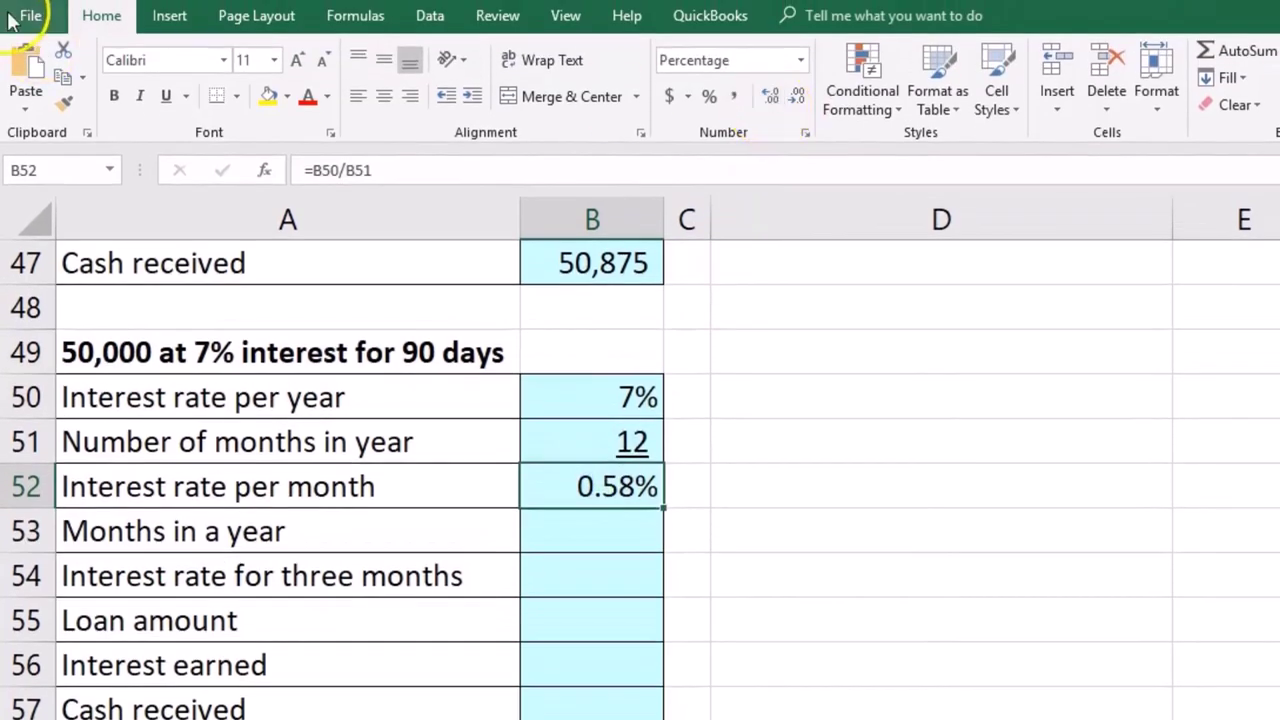
click(798, 100)
click(771, 100)
click(771, 100)
click(771, 100)
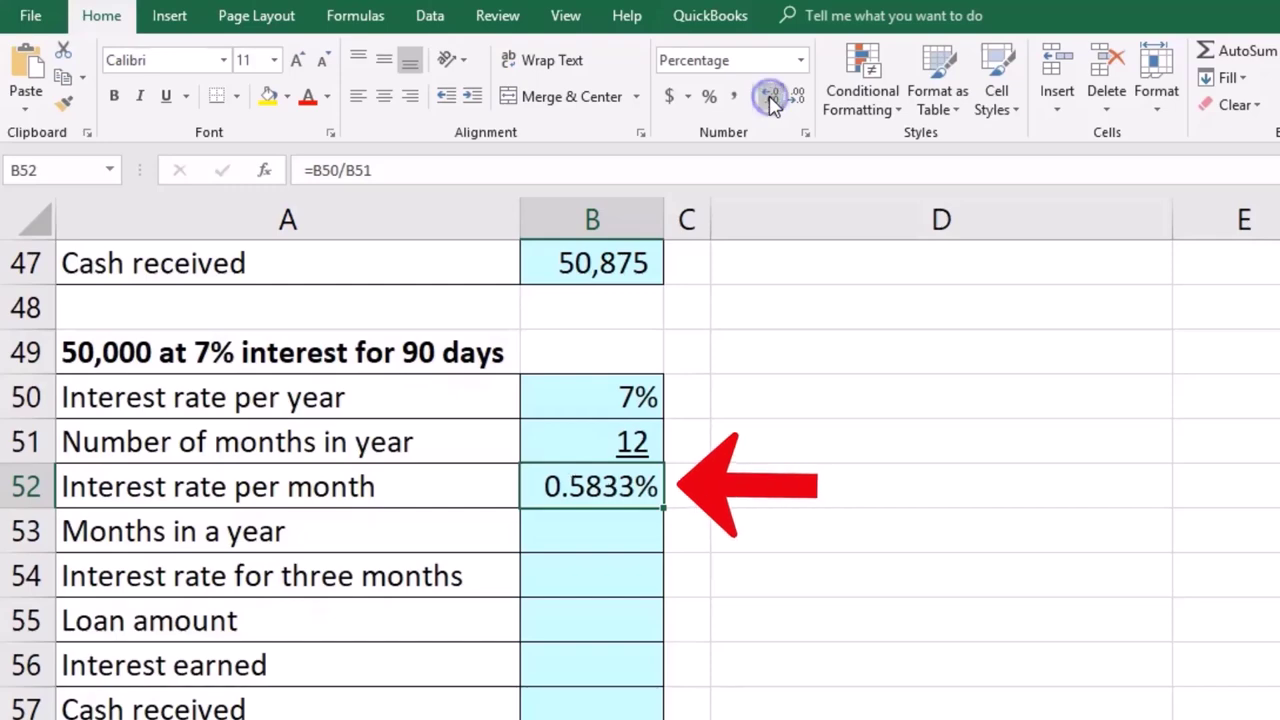
click(799, 100)
click(799, 100)
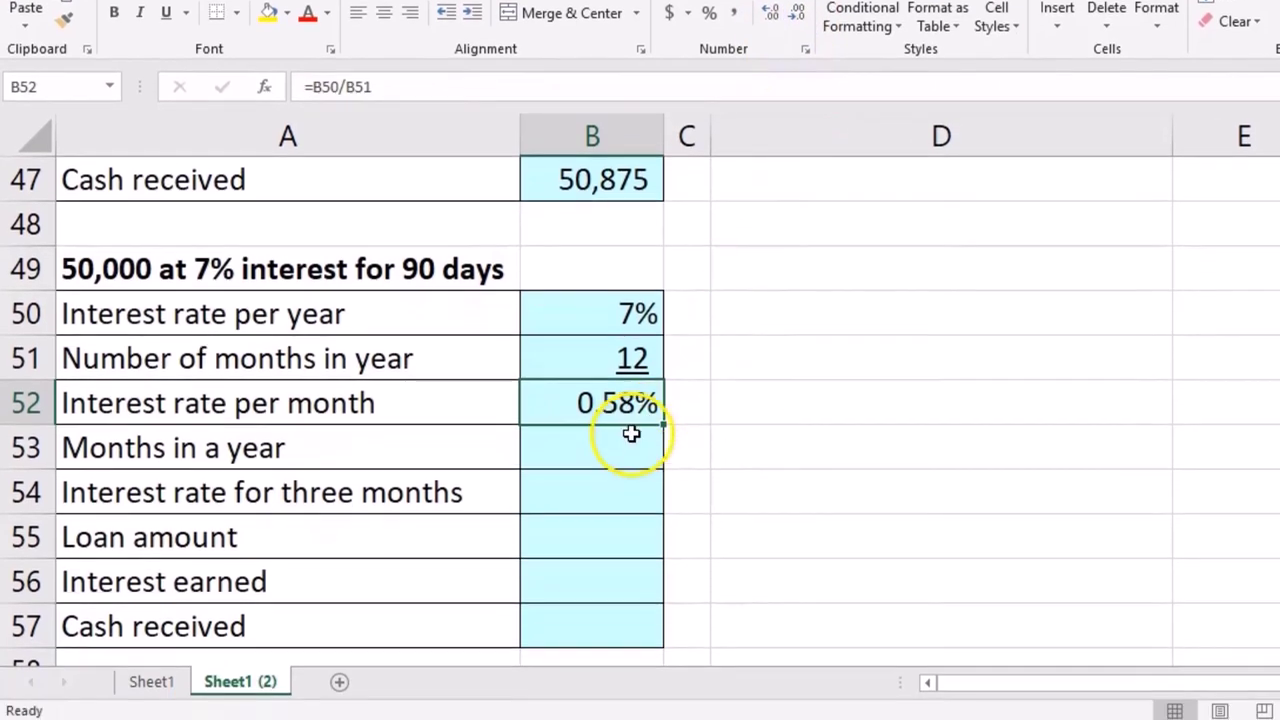
Change the label in A53 to "Months in the loan term"
click(632, 516)
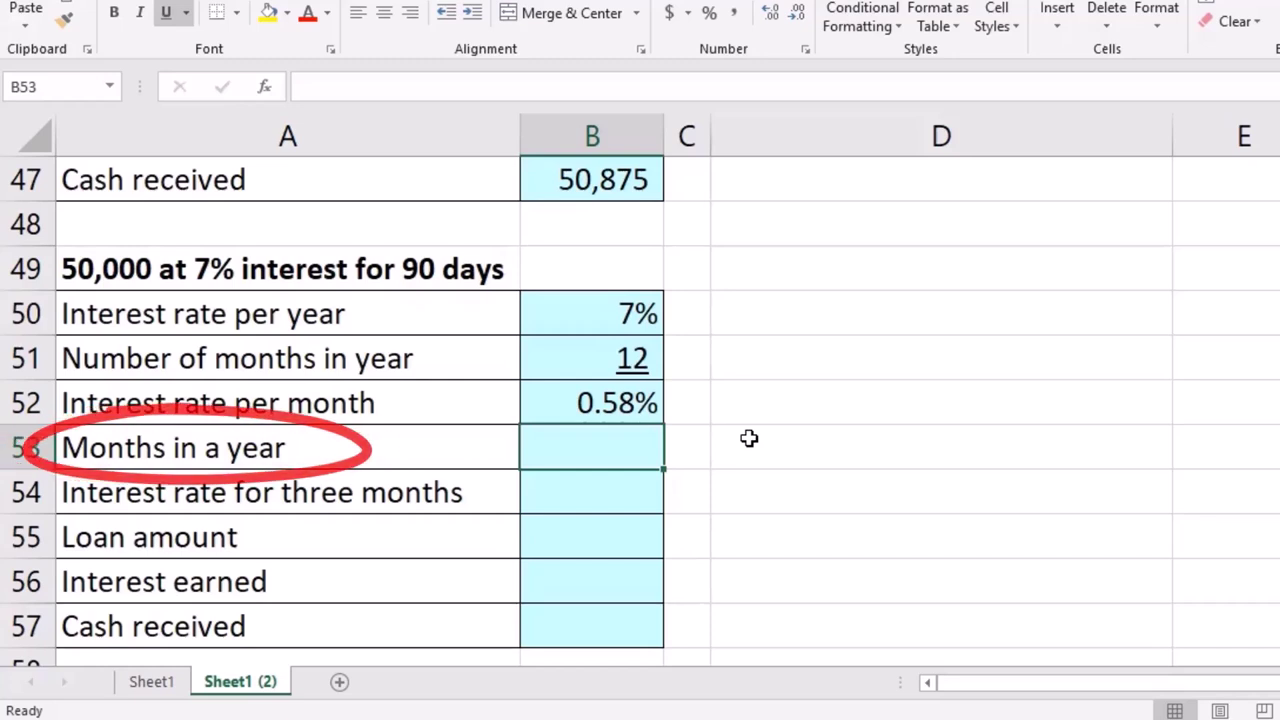
double_click(394, 457)
key(BackSpace)
key(BackSpace)
key(BackSpace)
key(BackSpace)
key(BackSpace)
key(BackSpace)
text(the loan term)
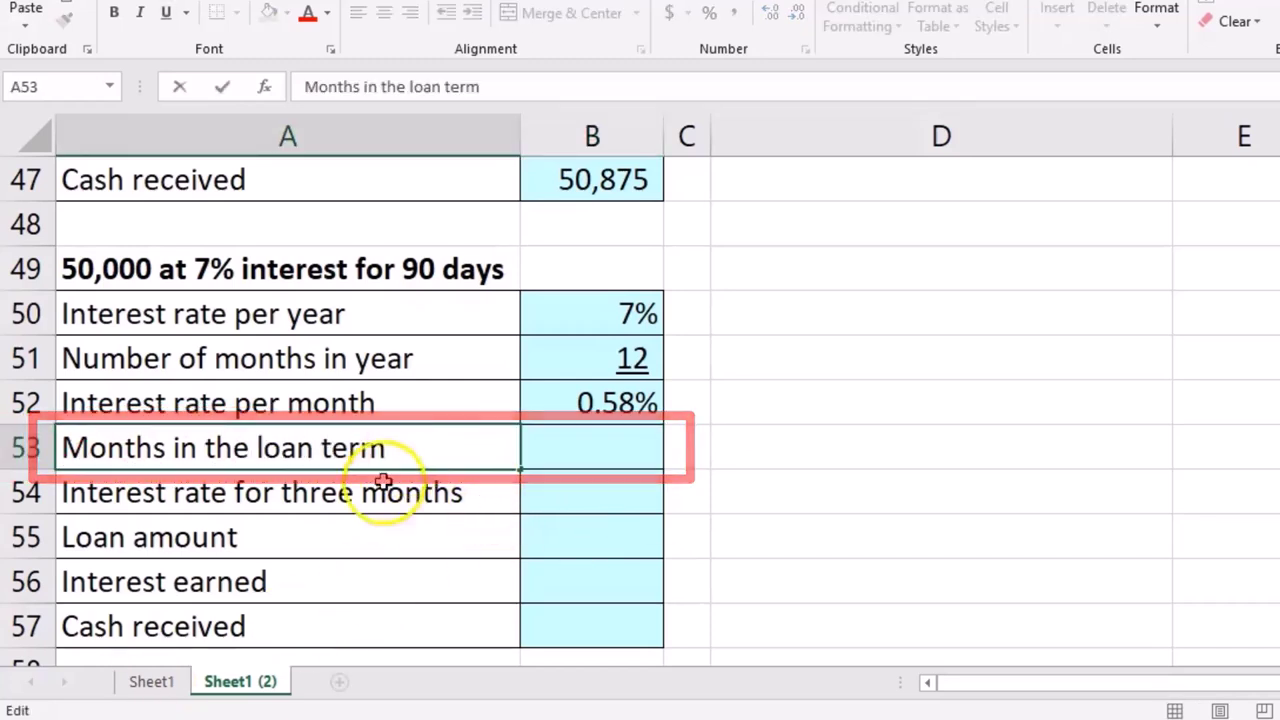
Calculate the months in the loan term in B53 with =90/30
click(607, 457)
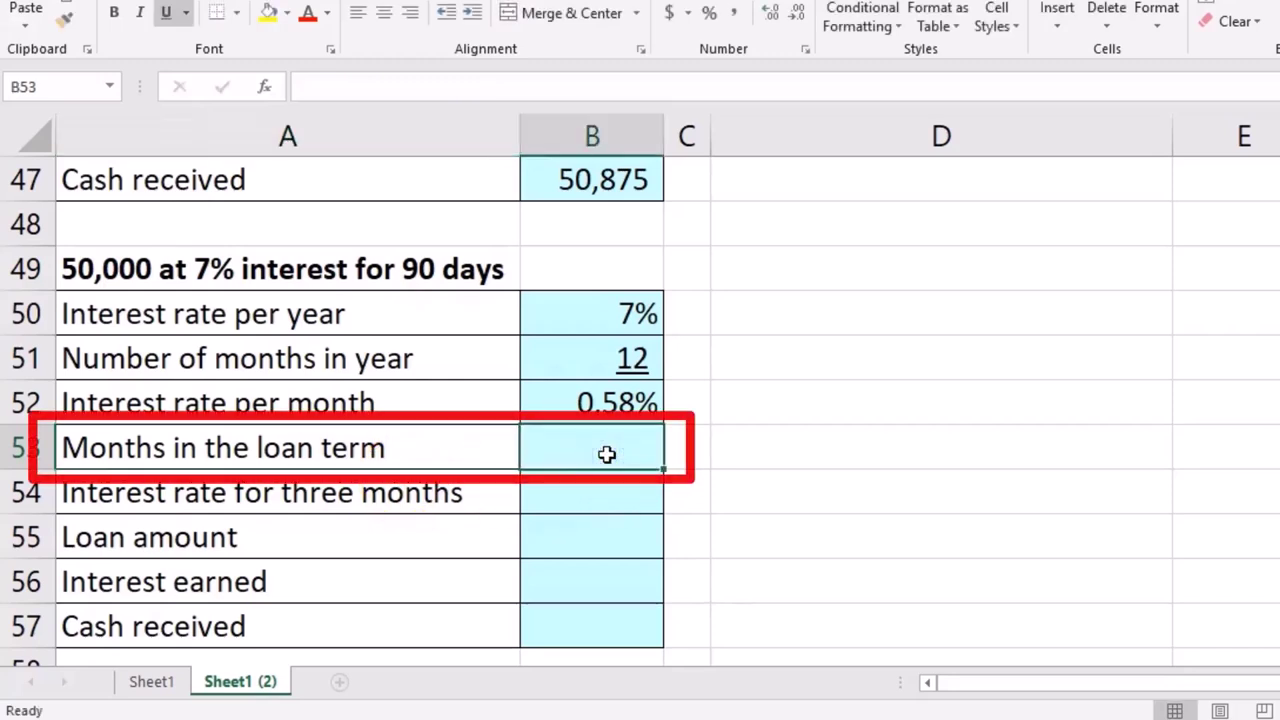
text(=90)
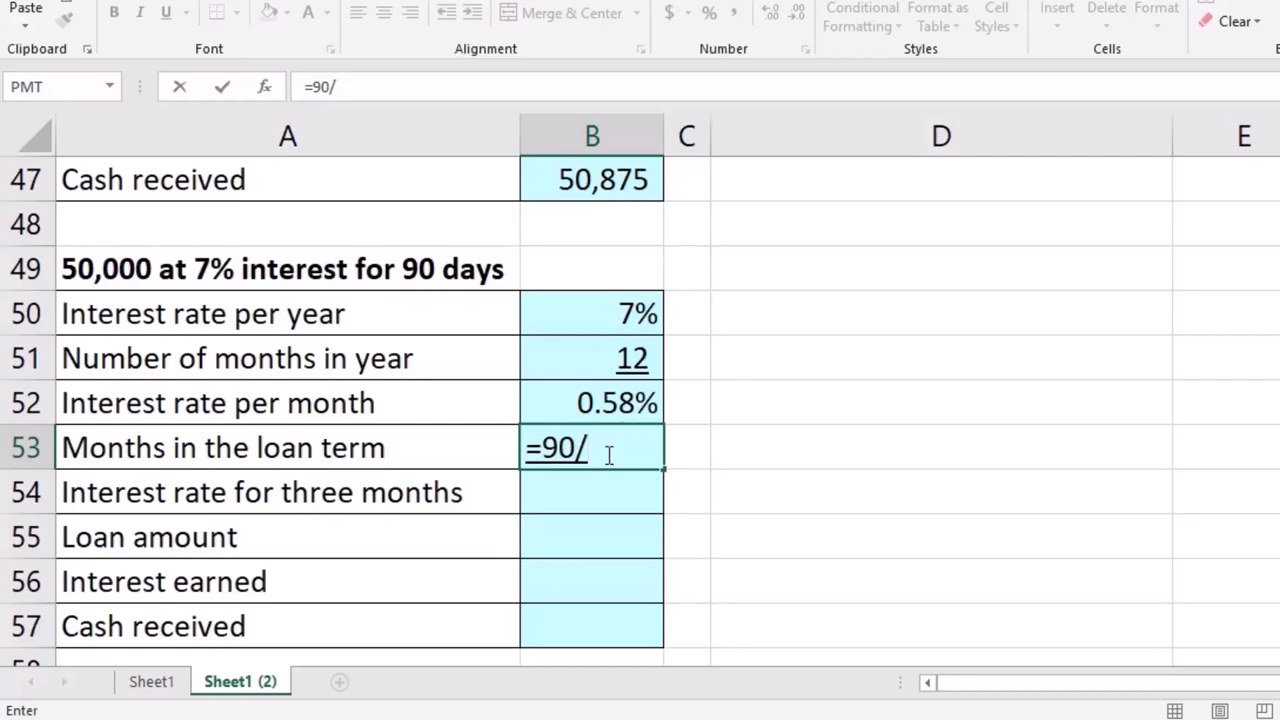
text(/3)
key(Return)
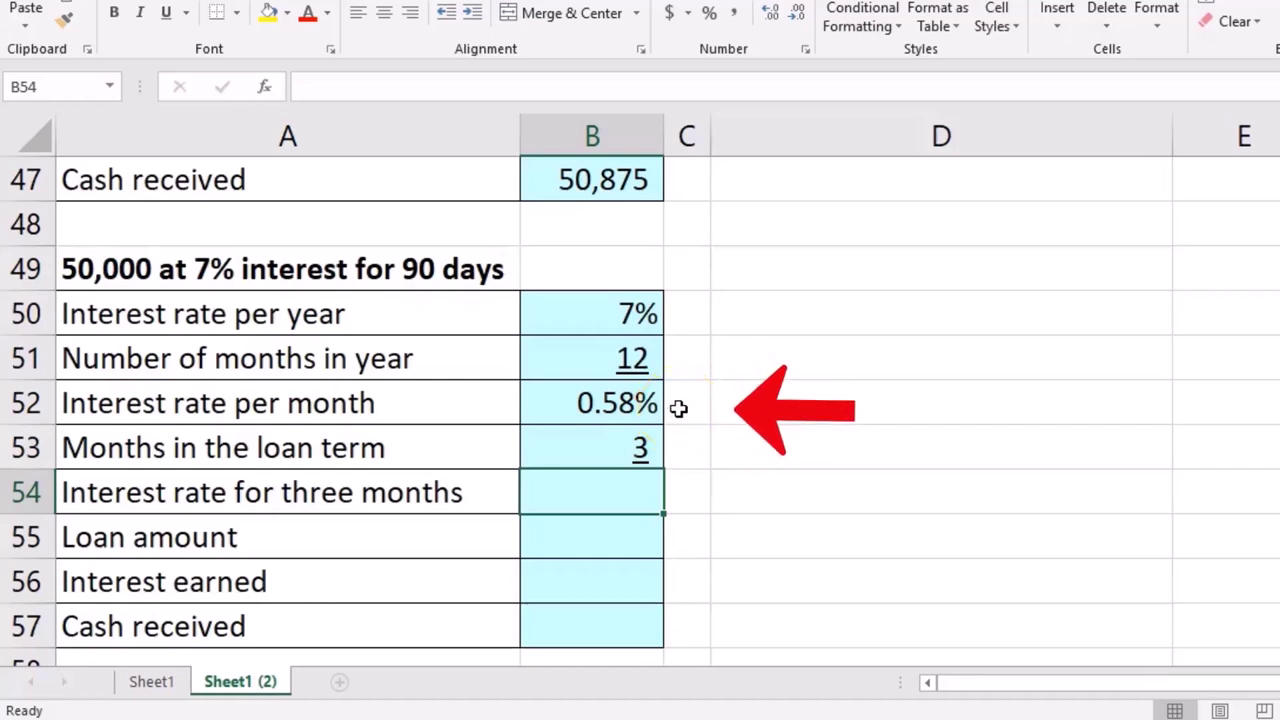
Calculate the interest rate for three months in B54 with =B52*B53
text(=)
click(621, 405)
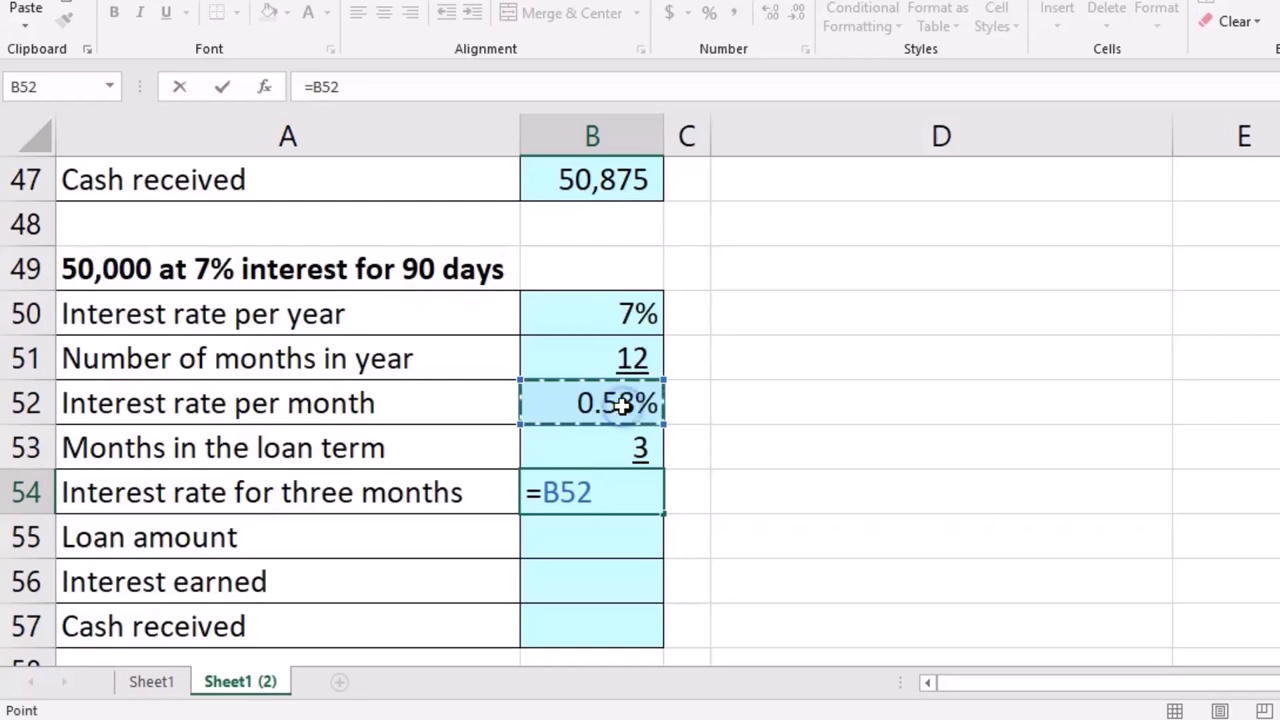
text(*)
click(609, 440)
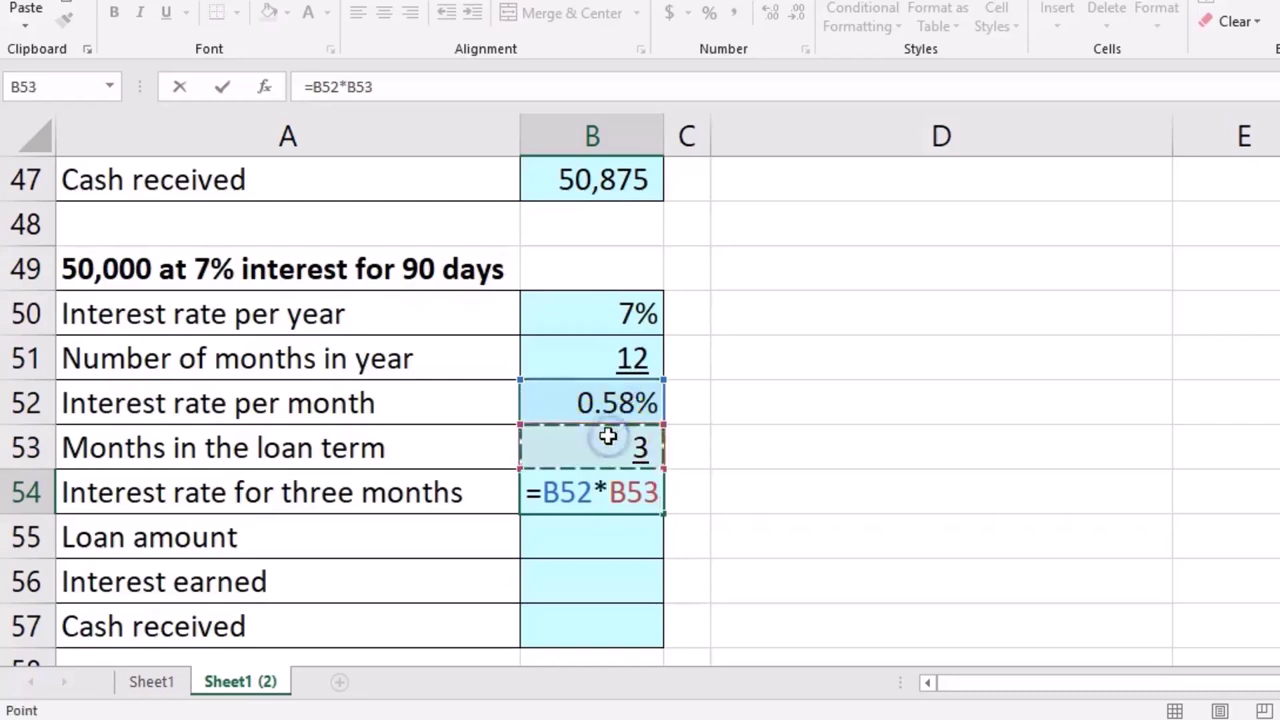
key(Return)
Show extra decimal places for the three-month rate in B54, and restore the display to two decimals
click(620, 490)
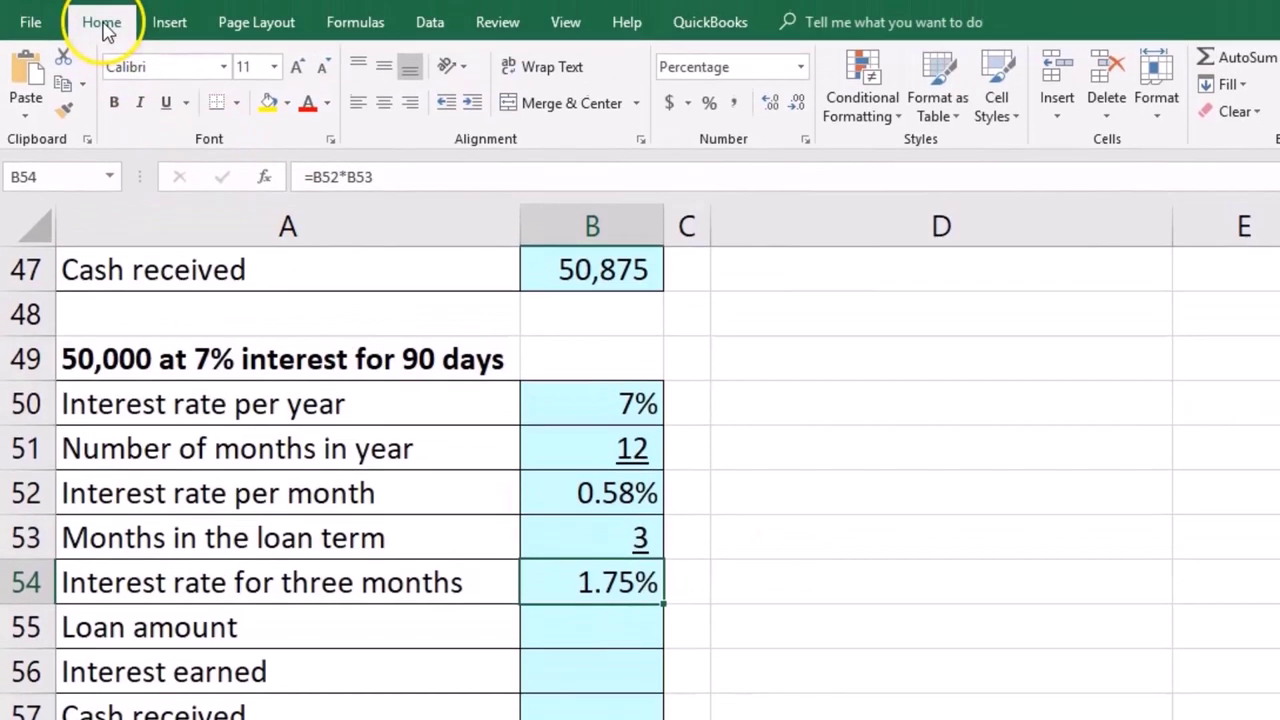
click(768, 108)
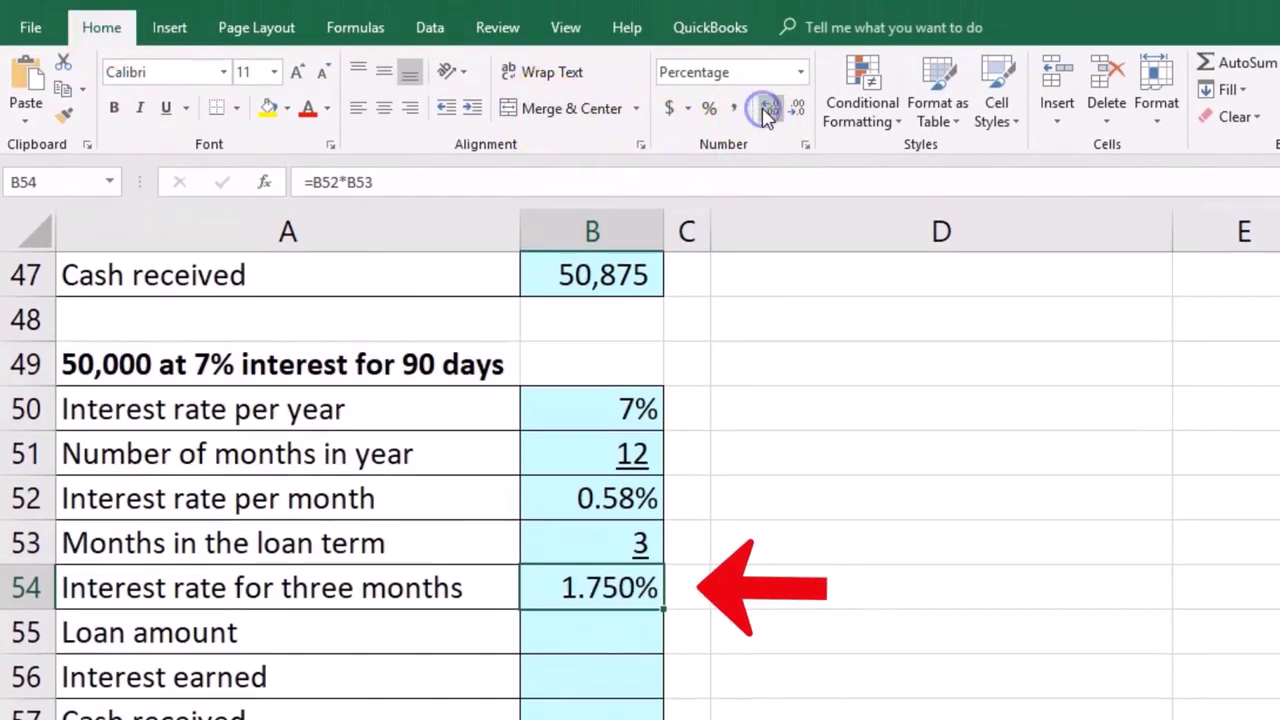
click(771, 110)
click(796, 110)
click(796, 110)
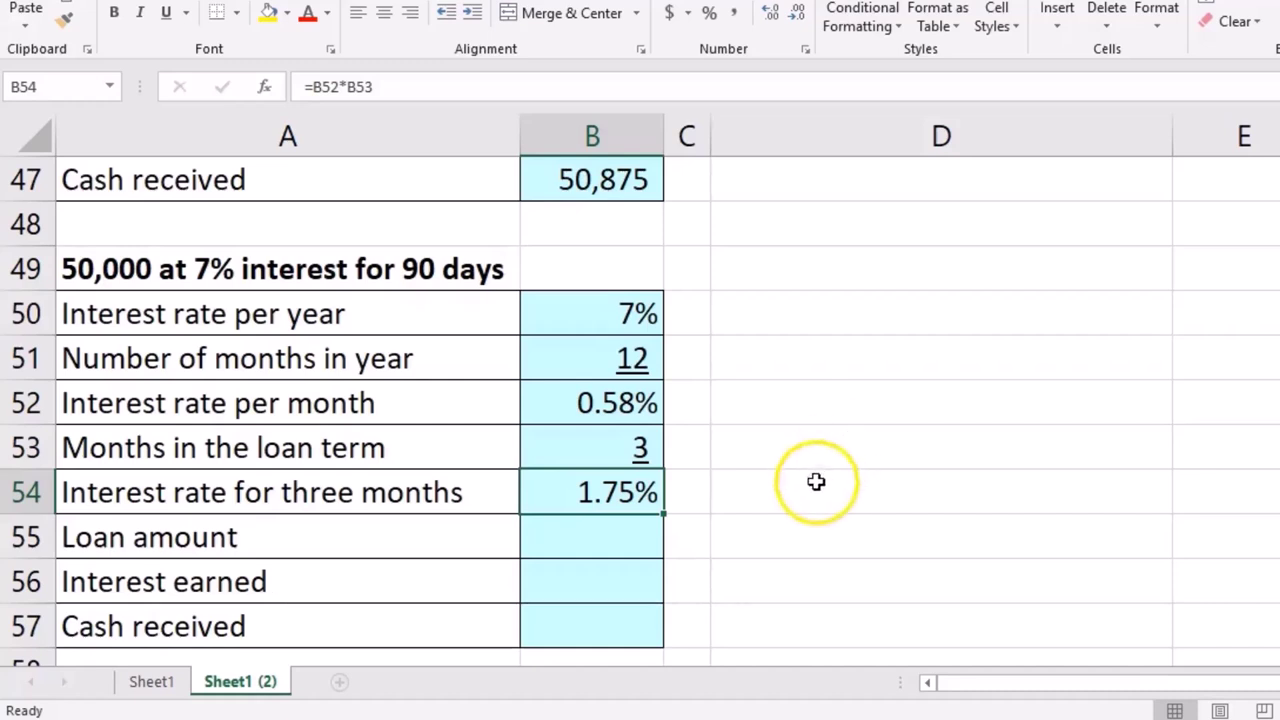
Enter 50,000 as the loan amount in B55, and calculate the interest earned in B56 with =B54*B55
click(642, 543)
text(50,000)
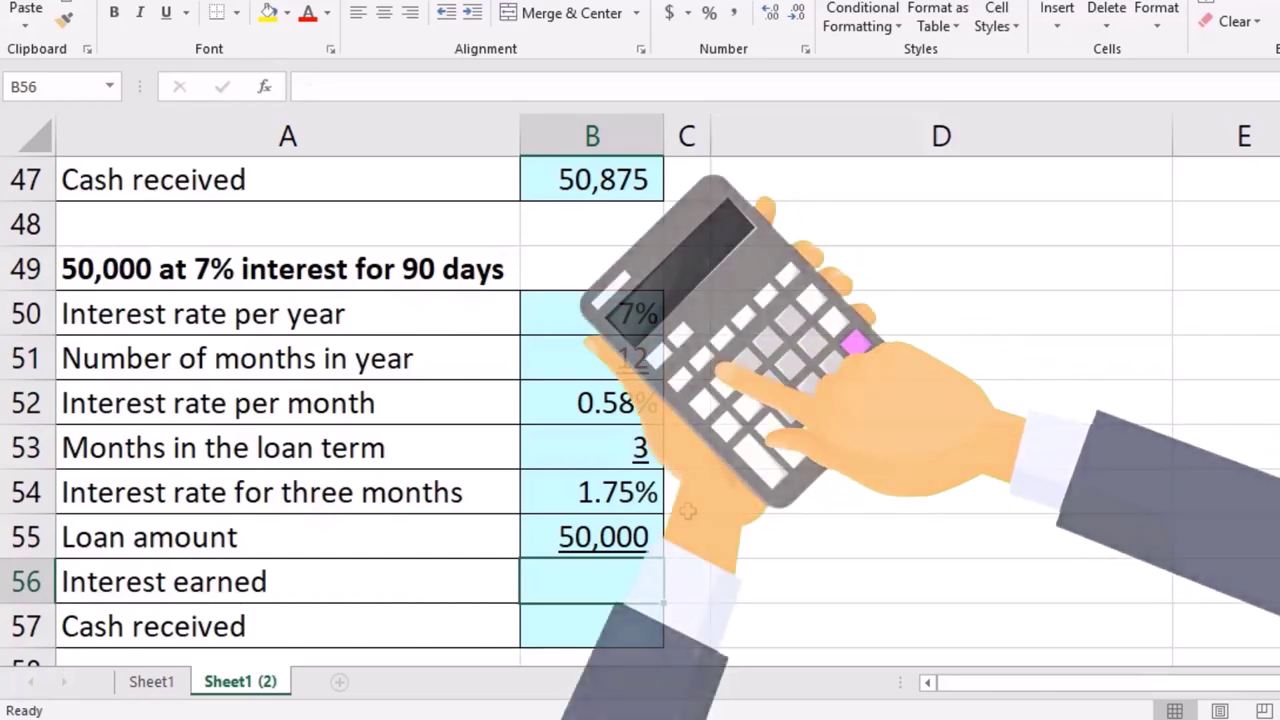
text(=)
click(612, 492)
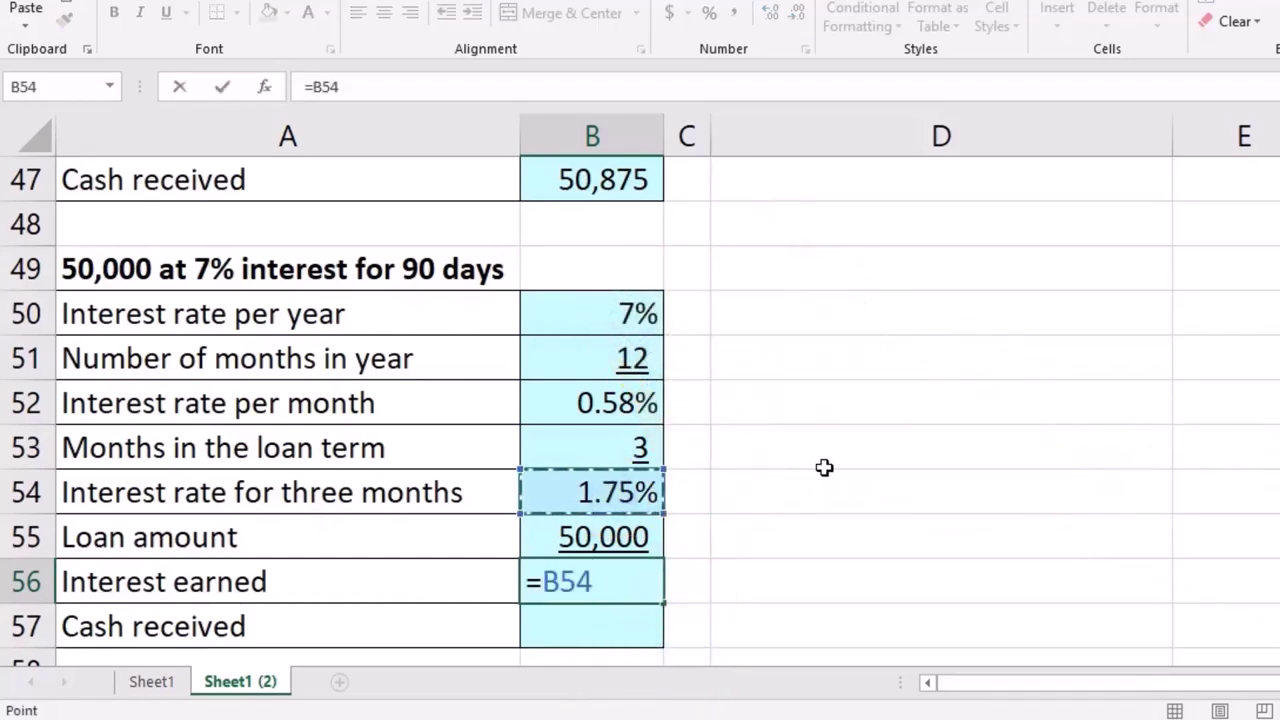
text(*)
click(632, 540)
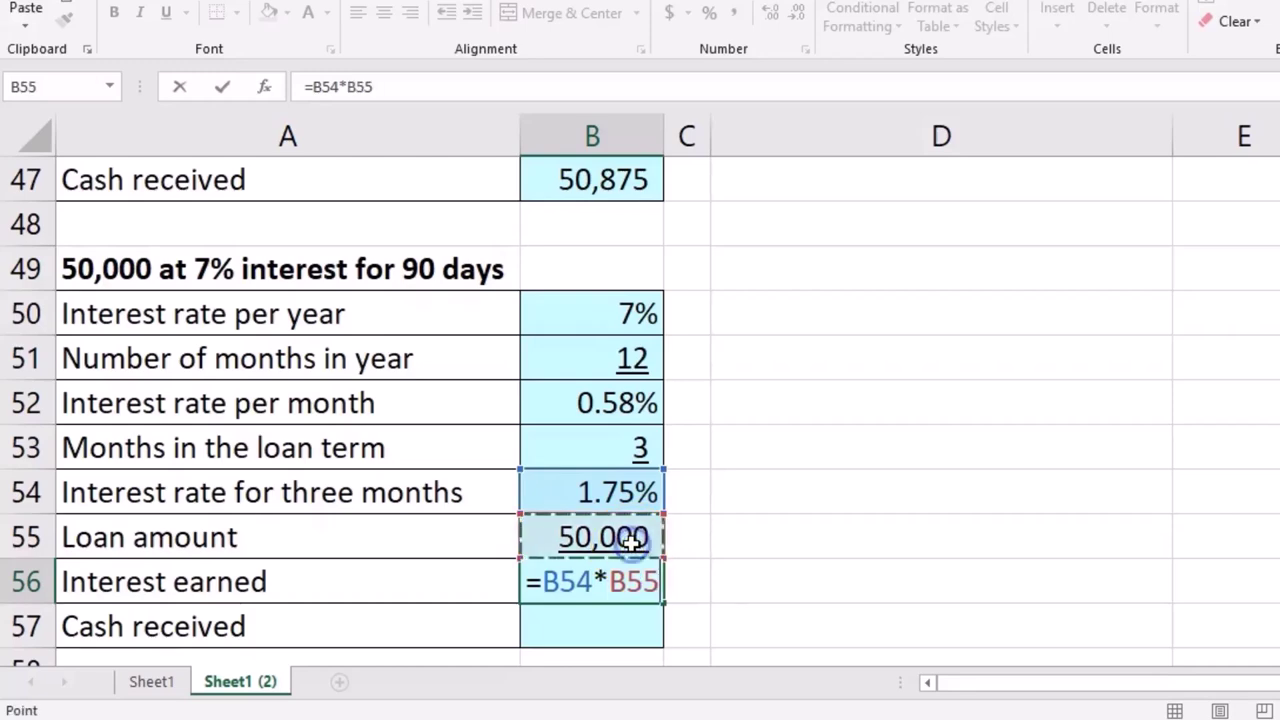
key(Return)
scroll(632, 500, up, 1)
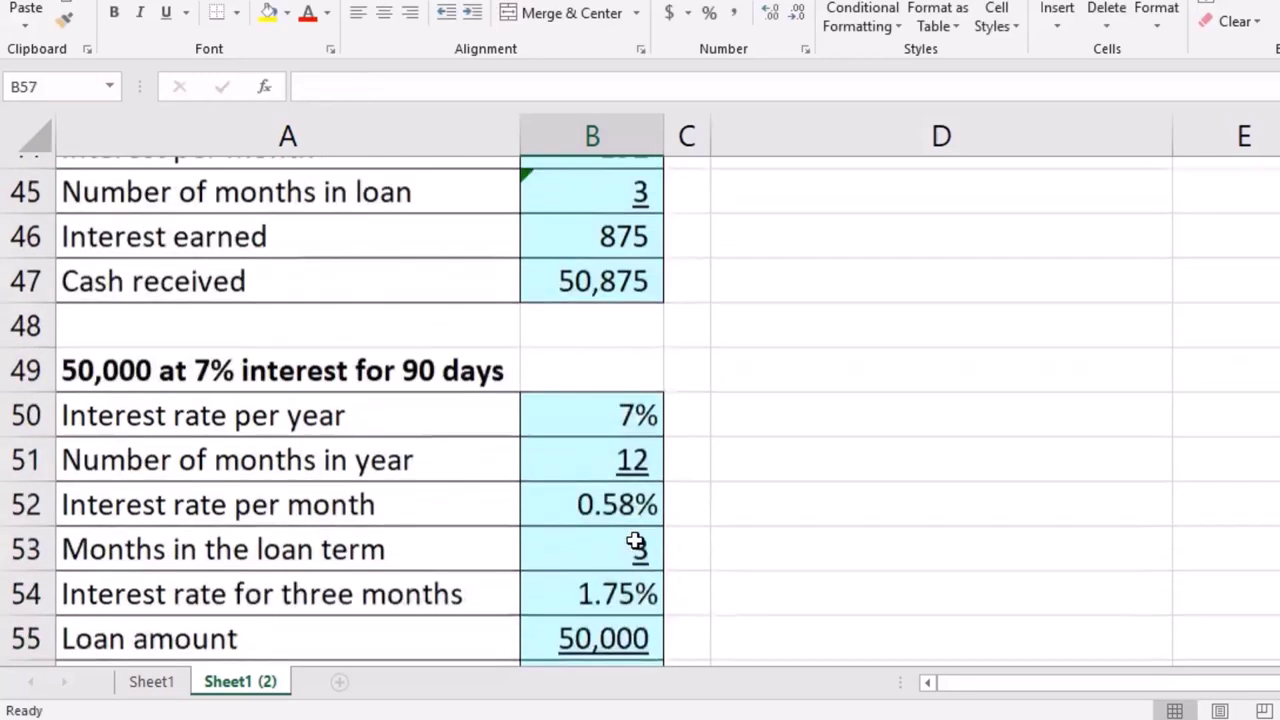
scroll(864, 381, down, 2)
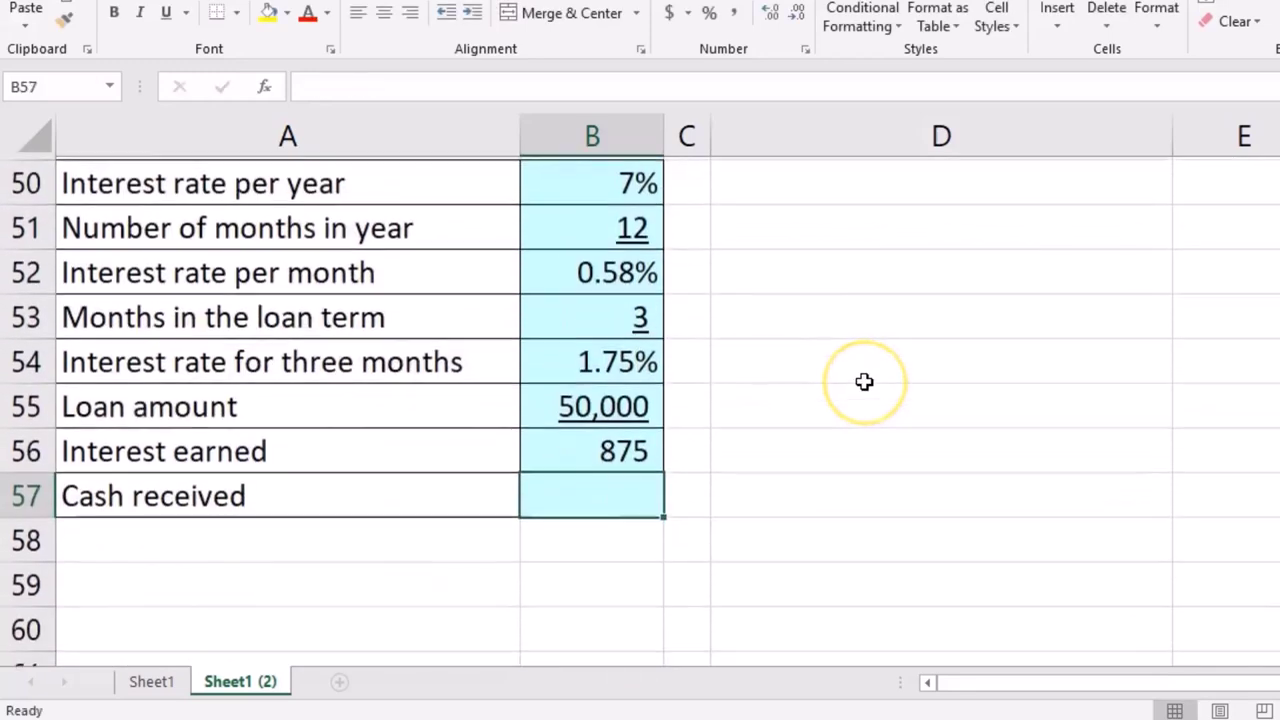
Calculate the cash received in B57 by adding the loan amount and the interest earned with =B55+B56
text(=)
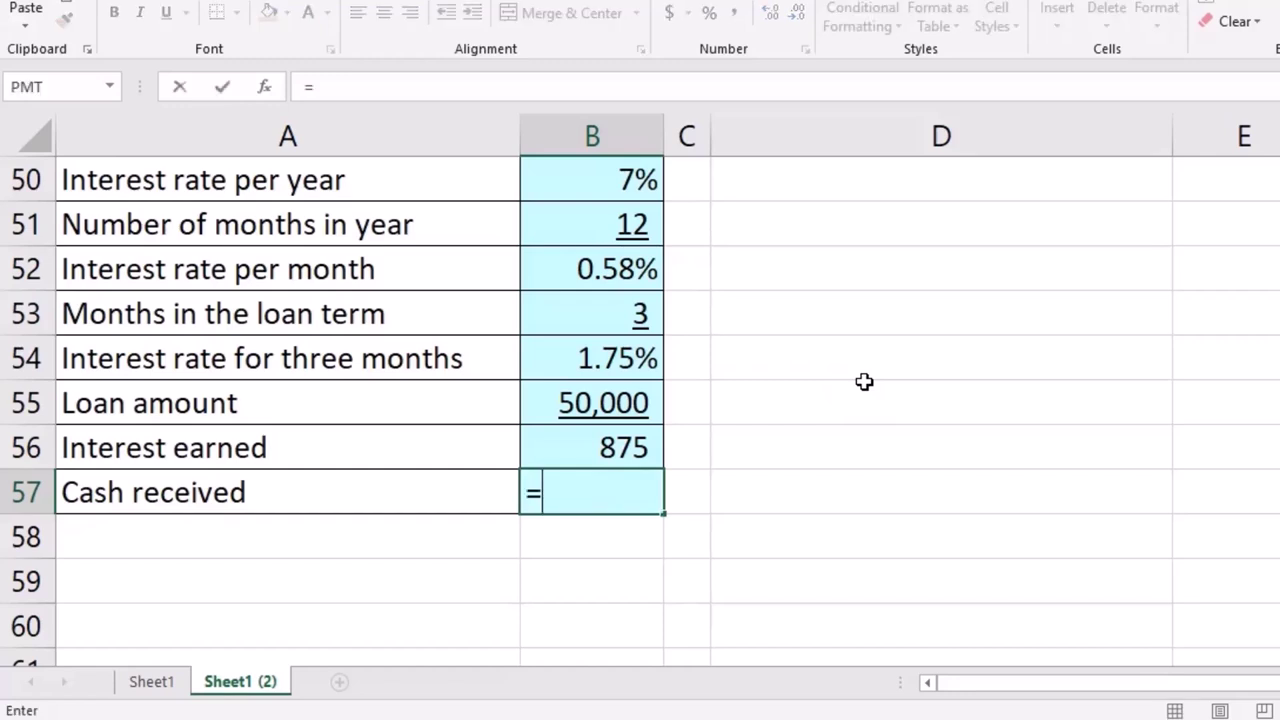
click(630, 402)
text(+)
click(611, 430)
key(Return)
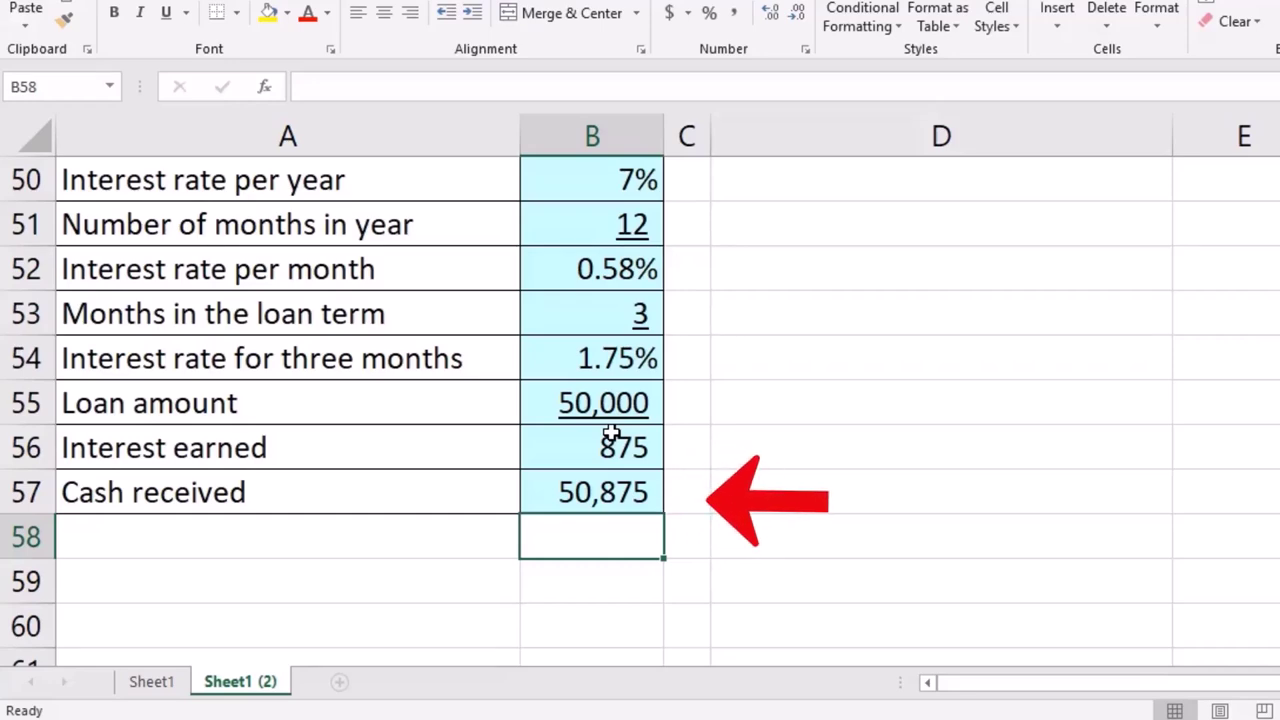
Review the daily-interest calculation in B4:B11, checking the principal, interest rate and interest-per-year cells
scroll(611, 432, up, 12)
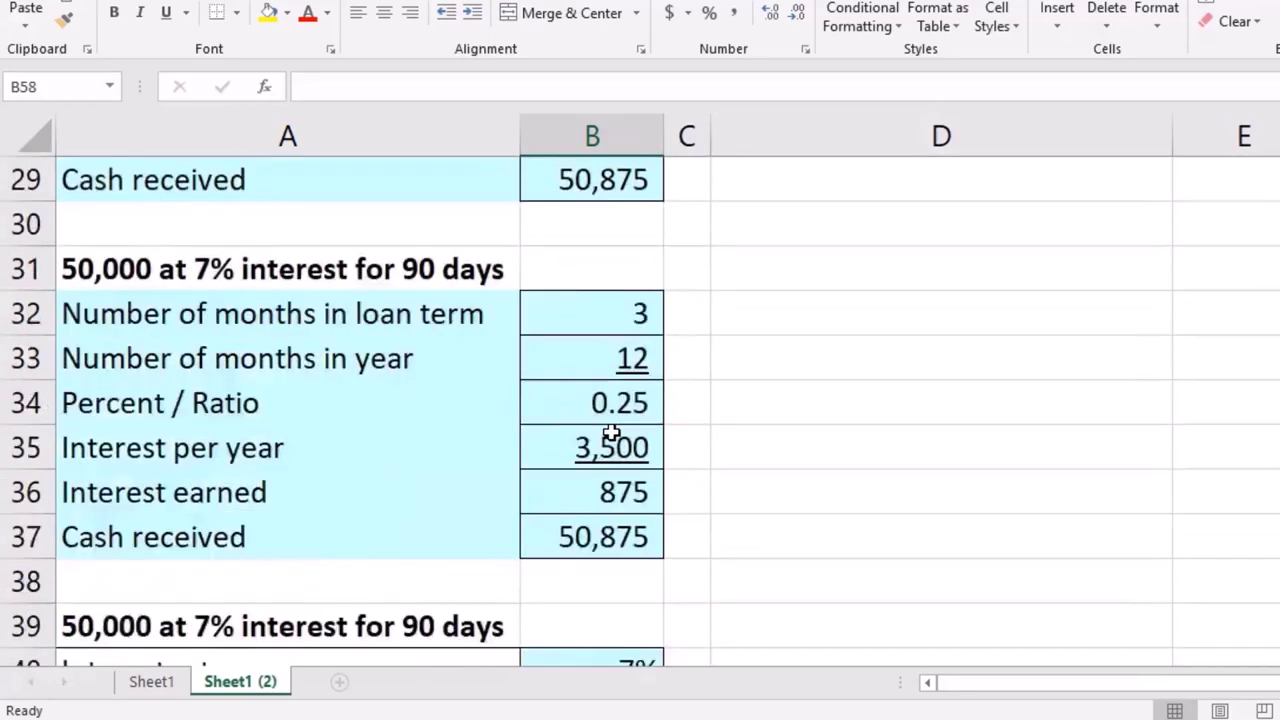
scroll(611, 432, up, 4)
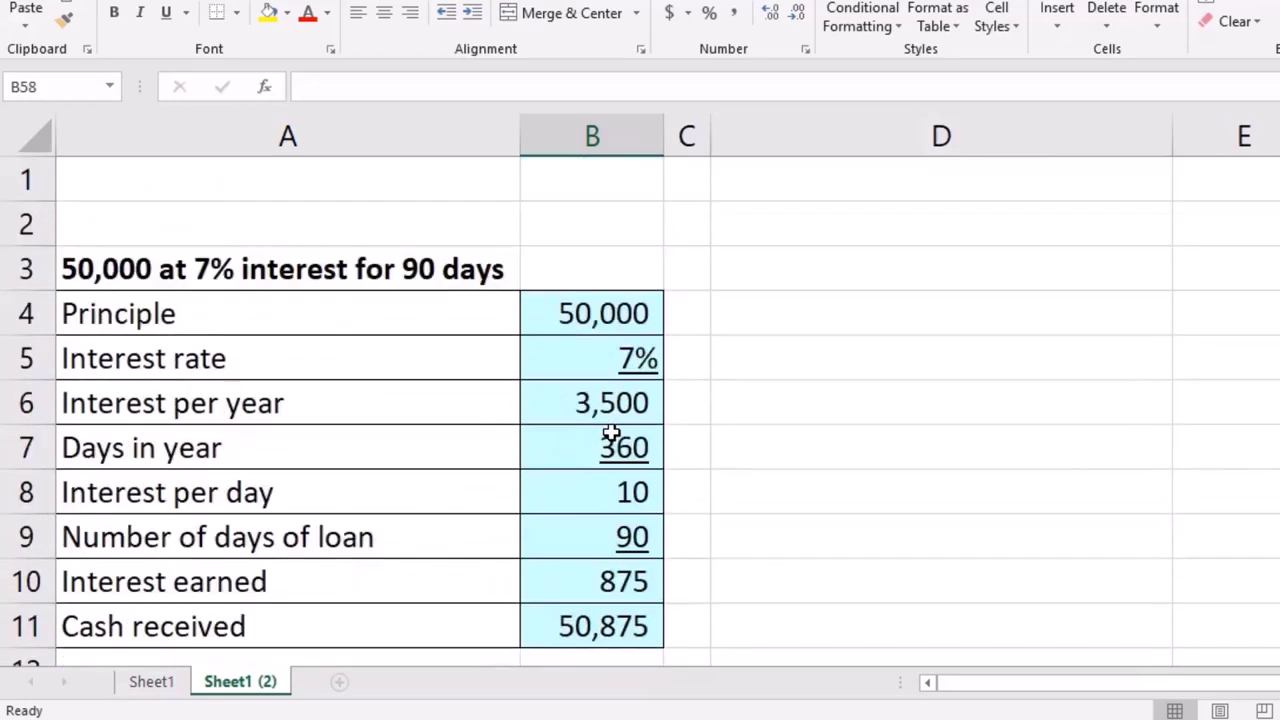
click(603, 328)
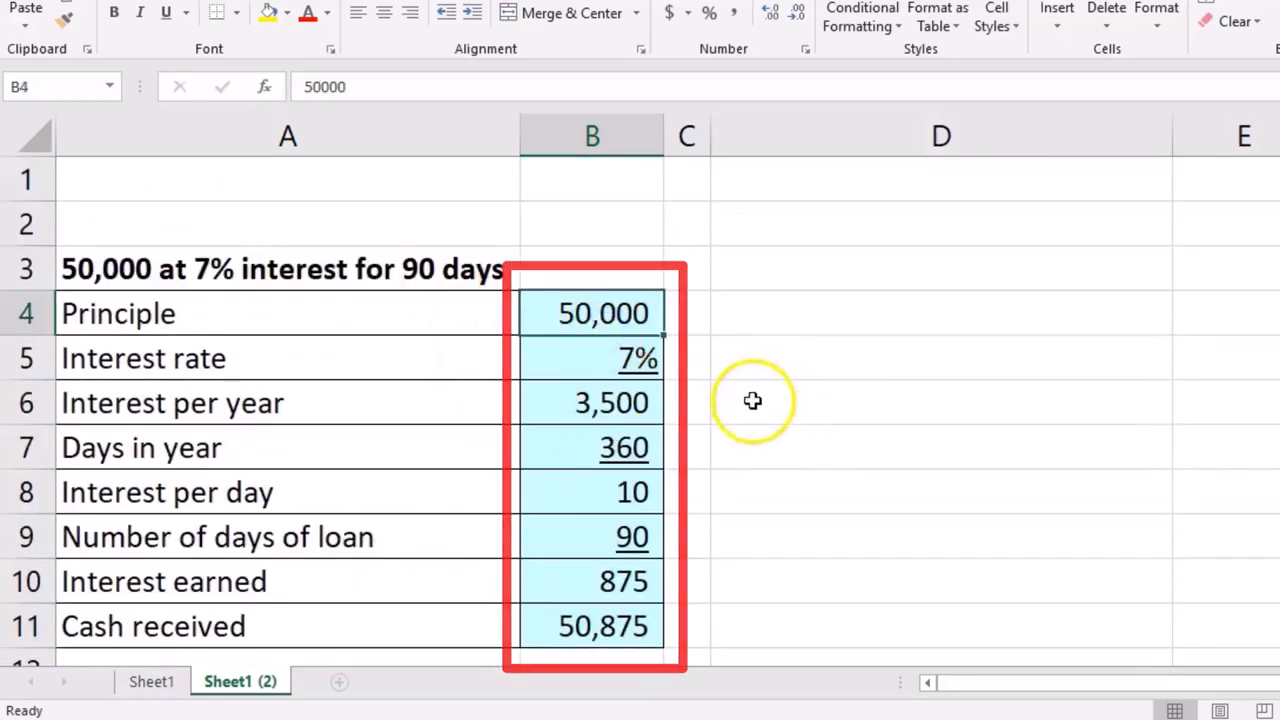
click(652, 358)
click(638, 402)
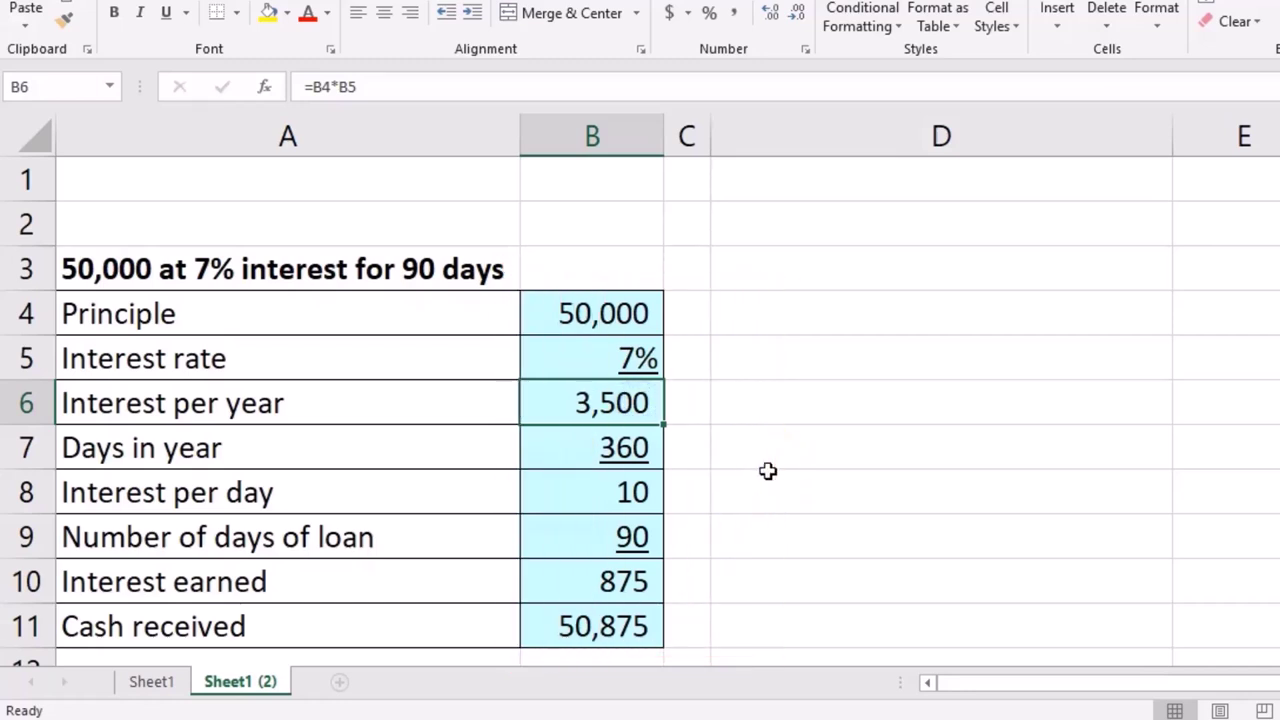
Compare the remaining calculation methods in rows 13 to 57, checking the interest rate per month formula in B42
scroll(768, 471, down, 6)
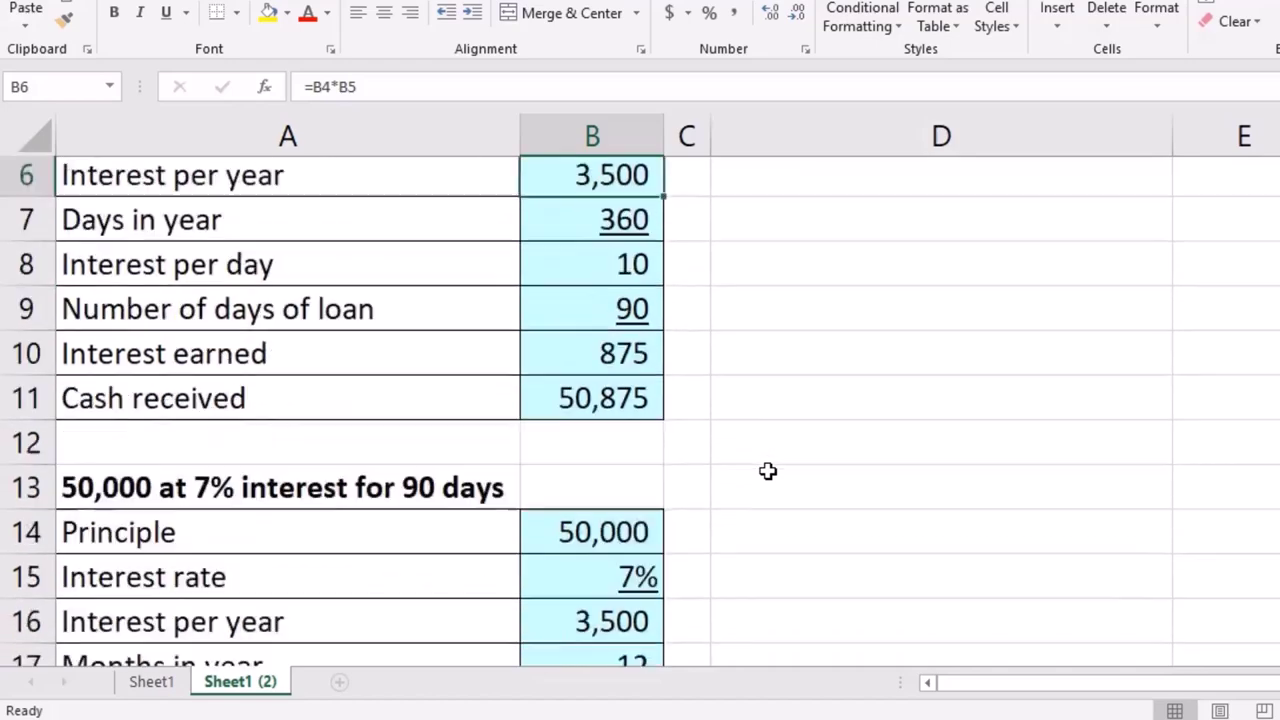
scroll(768, 471, down, 9)
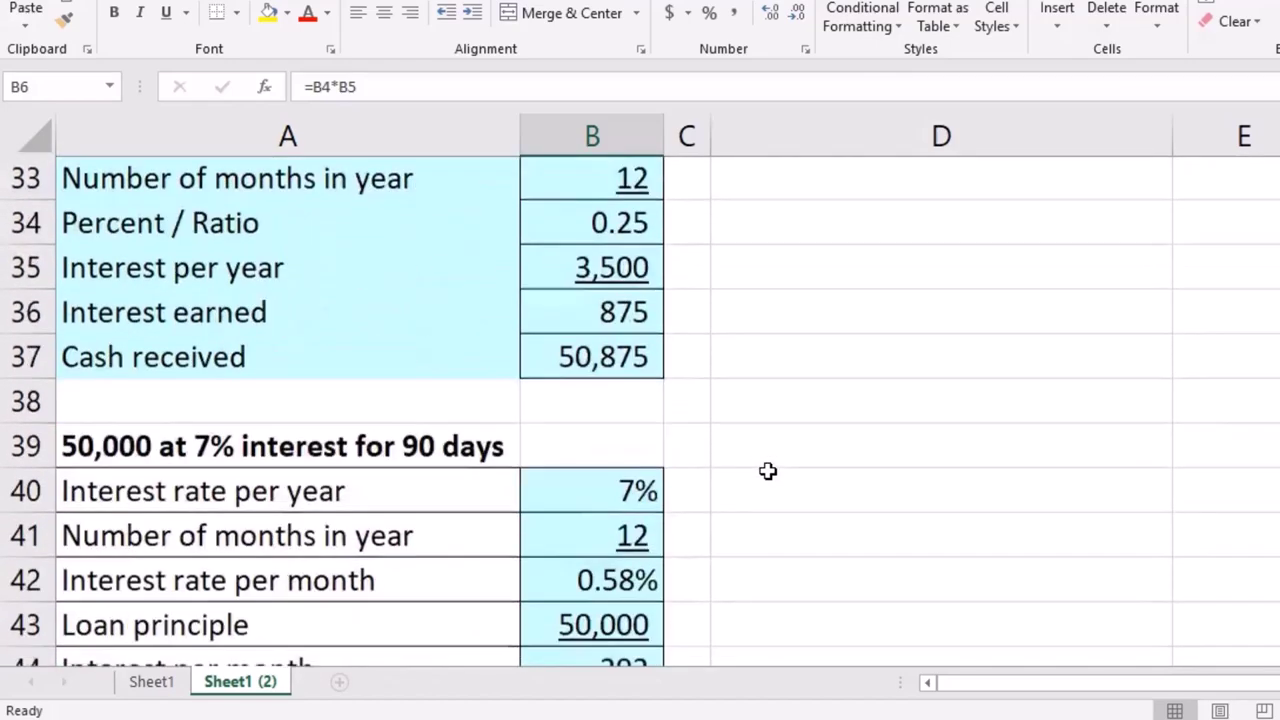
scroll(768, 471, down, 1)
scroll(768, 471, up, 3)
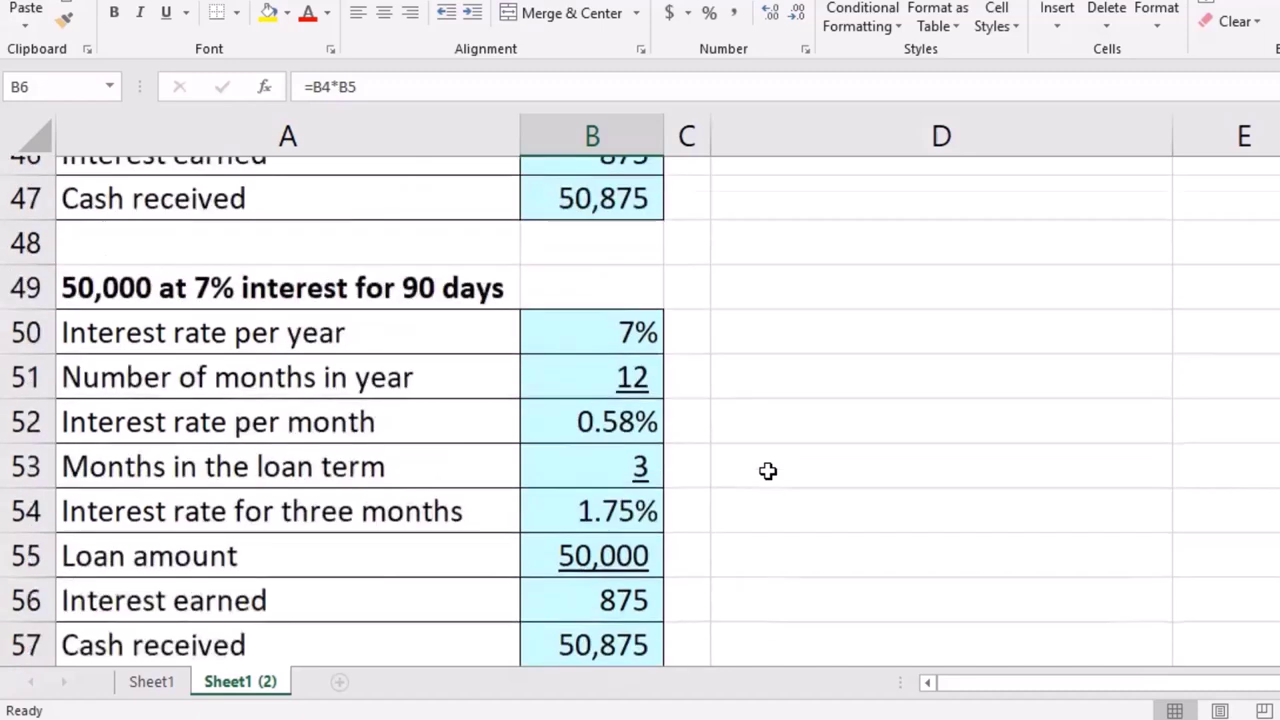
scroll(768, 471, up, 1)
click(640, 410)
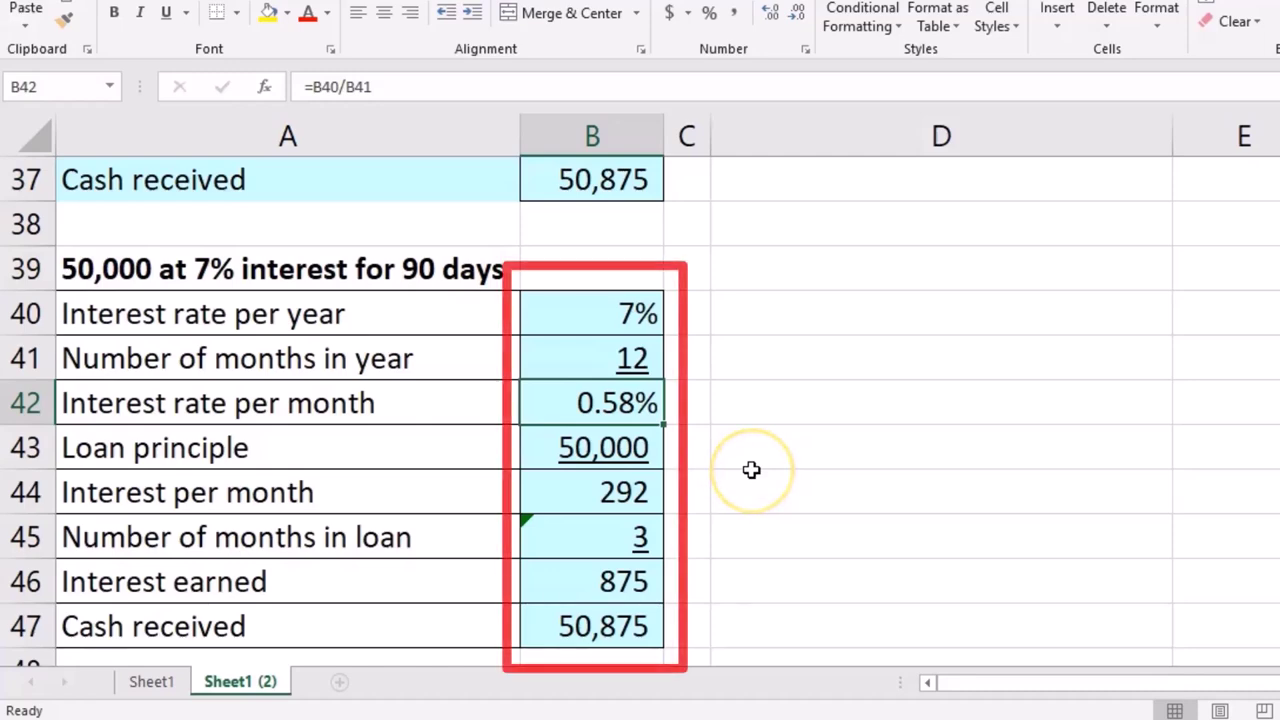
scroll(751, 469, up, 6)
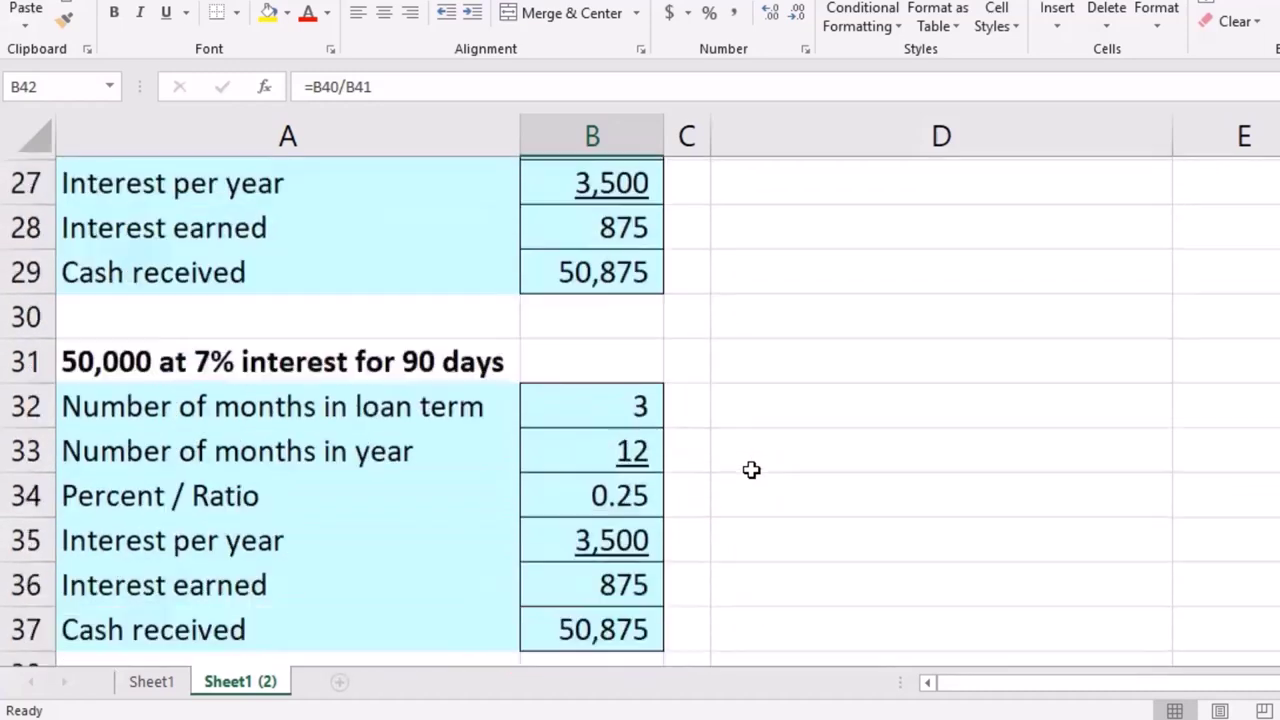
scroll(751, 469, up, 2)
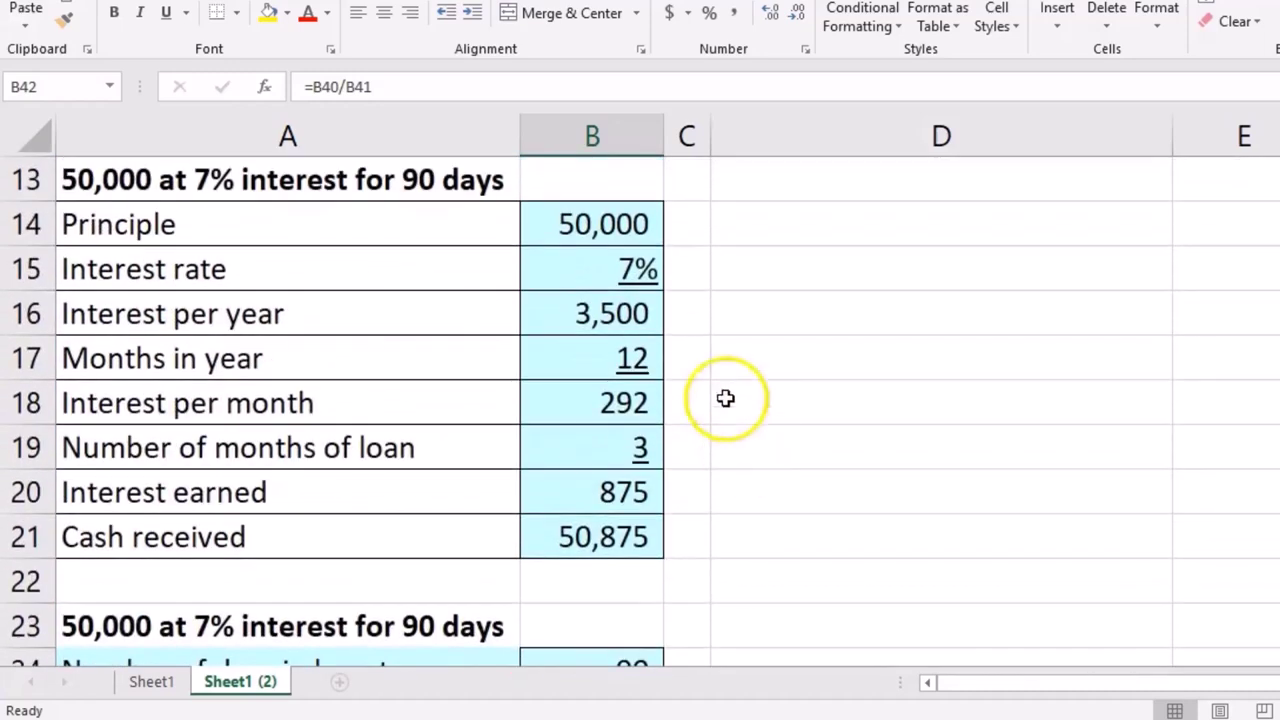